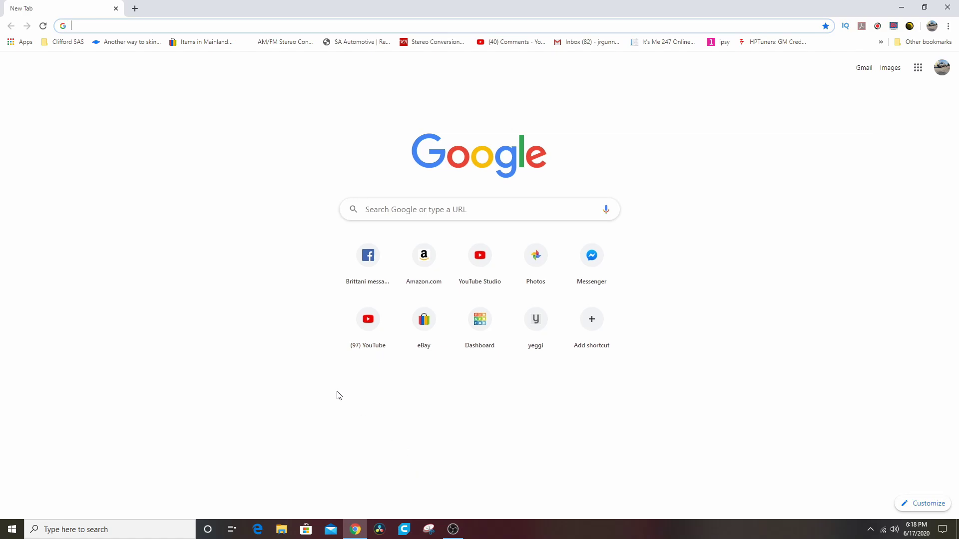
# Go to the HP Tuners website and download the stable VCM Suite installer, VCM Suite.msi.
pyautogui.write('hptuners')
pyautogui.press('Return')
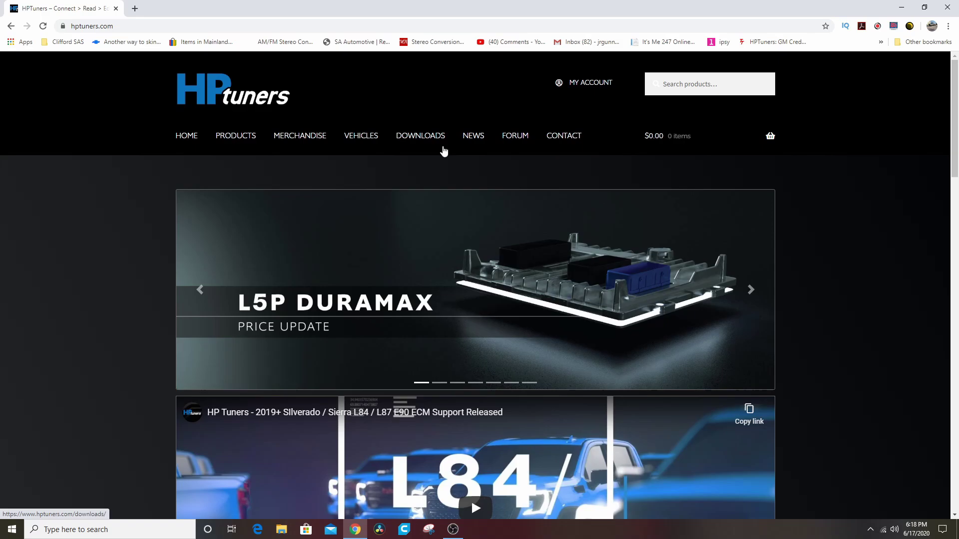
pyautogui.click(433, 136)
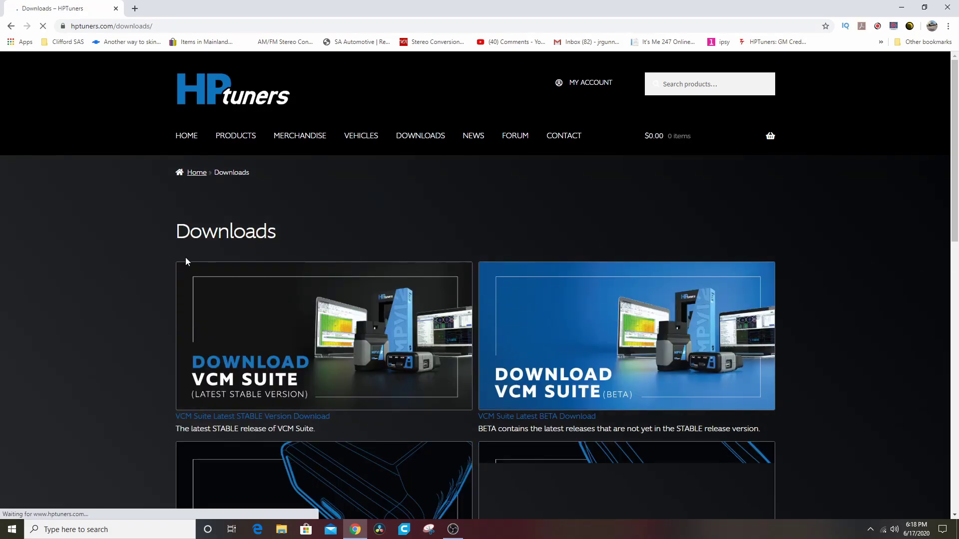
pyautogui.scroll(-3, 186, 258)
pyautogui.click(274, 268)
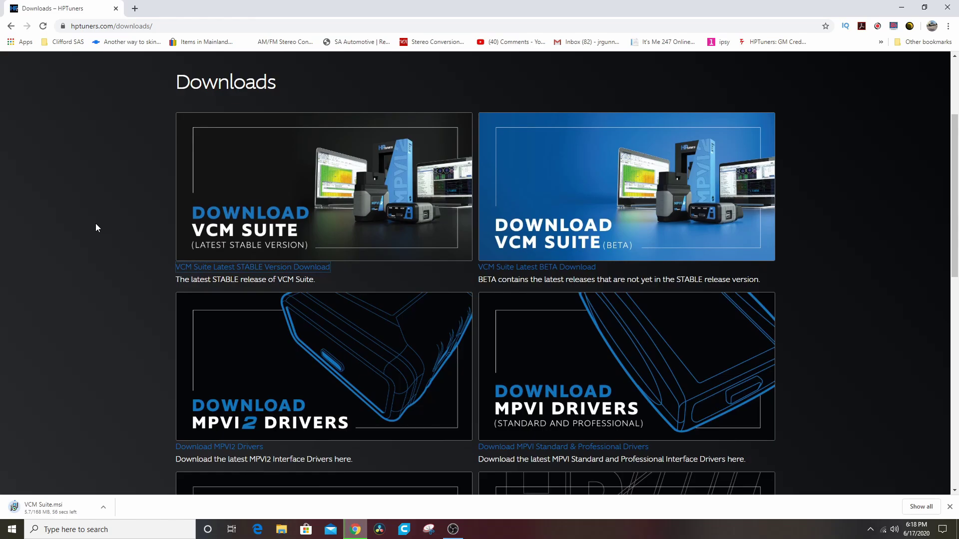
pyautogui.scroll(3, 95, 223)
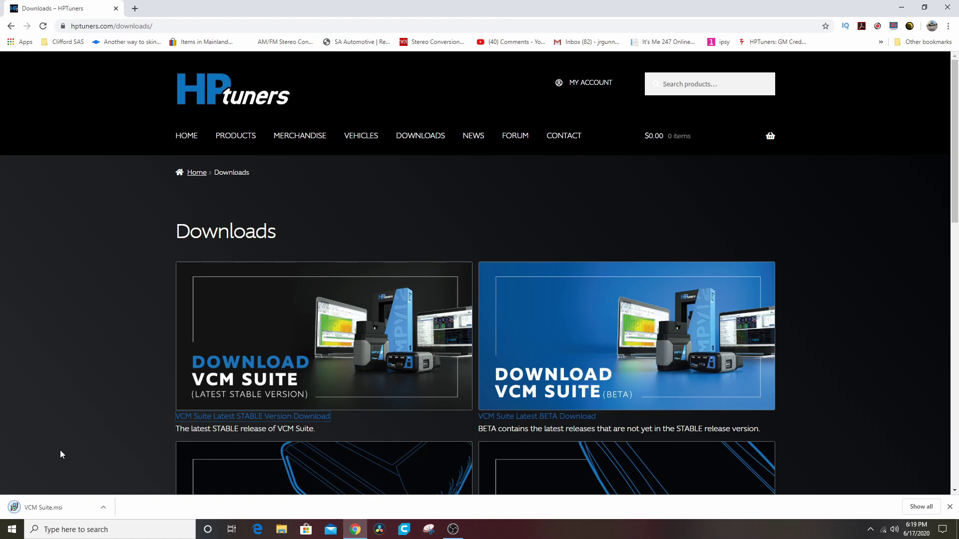
# Install VCM Suite 4.6.3.0 to the default folder with the EULA accepted, then open the HP Tuners account login page.
pyautogui.click(73, 509)
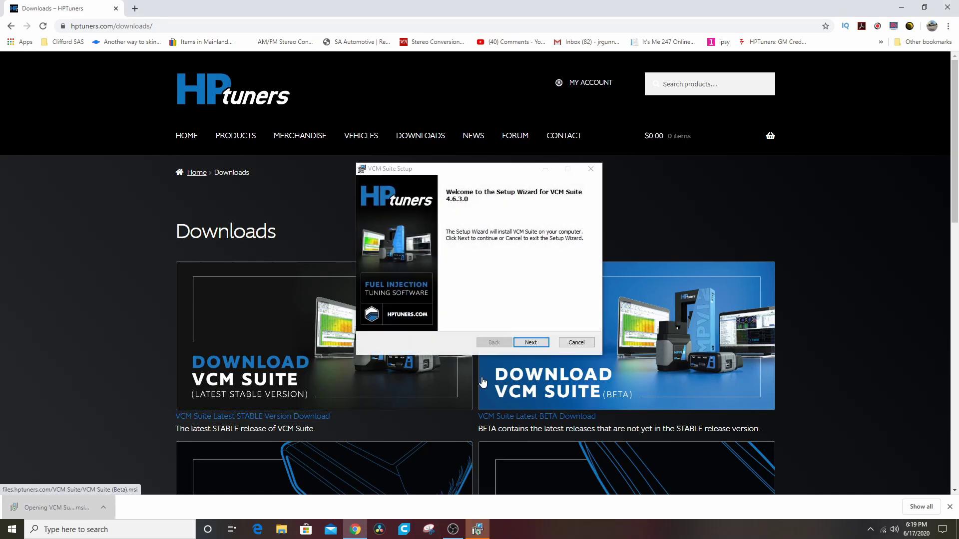
pyautogui.click(535, 342)
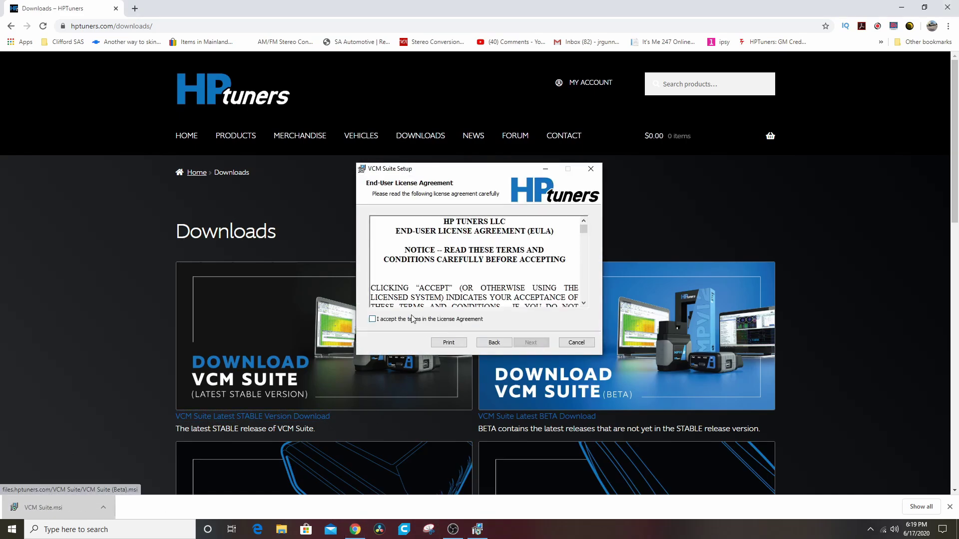
pyautogui.click(413, 320)
pyautogui.click(532, 343)
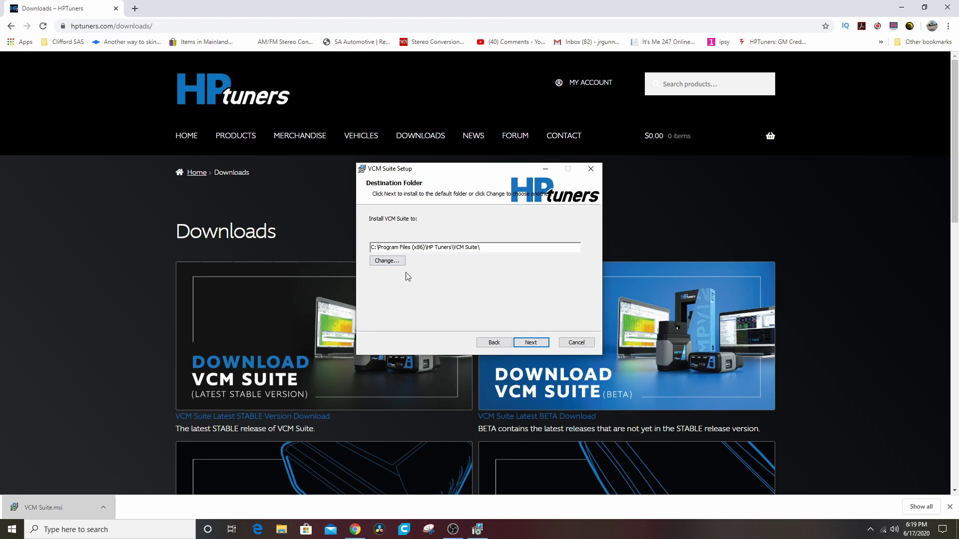
pyautogui.click(528, 344)
pyautogui.click(532, 342)
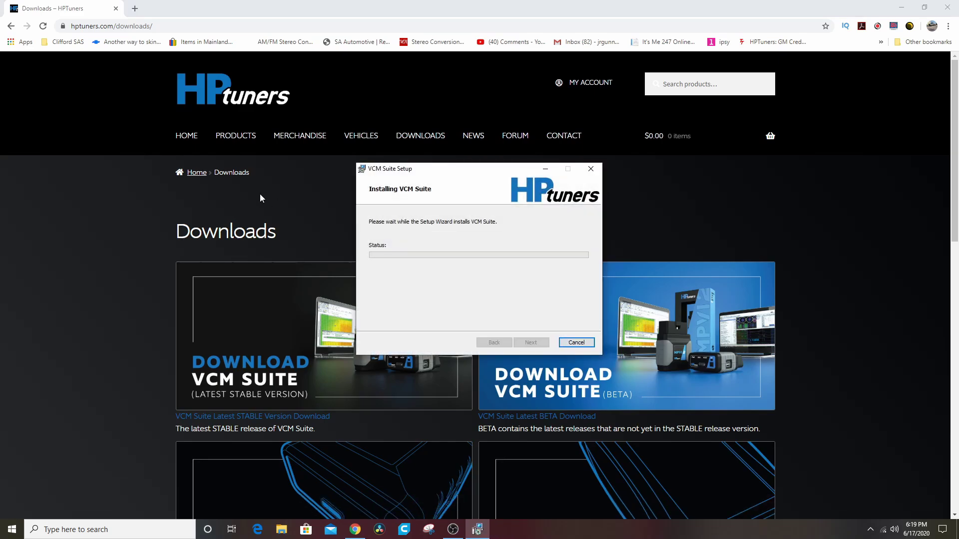
pyautogui.click(797, 215)
pyautogui.click(582, 86)
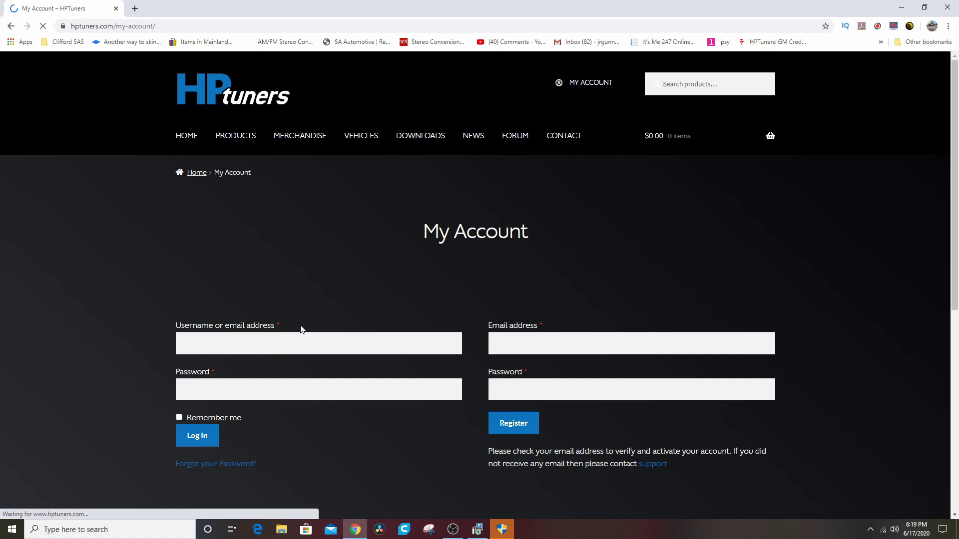
# Log in with Remember me ticked and bring up the Tune Repository year/make/model search form.
pyautogui.click(180, 417)
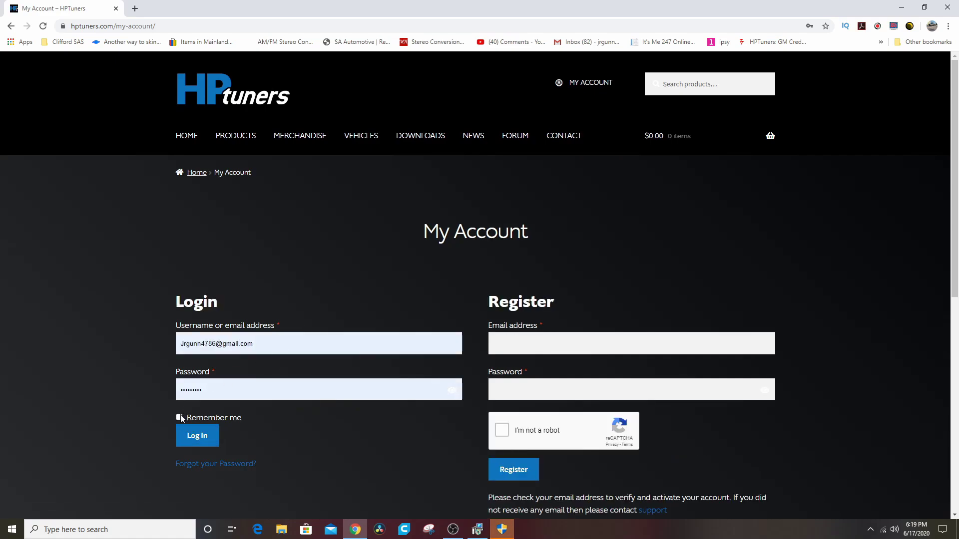
pyautogui.click(198, 437)
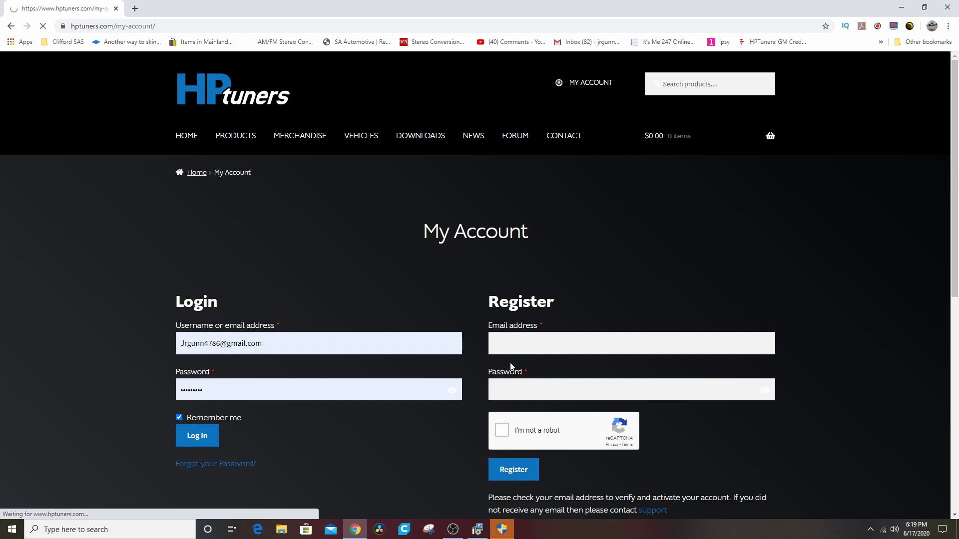
pyautogui.scroll(-1, 397, 355)
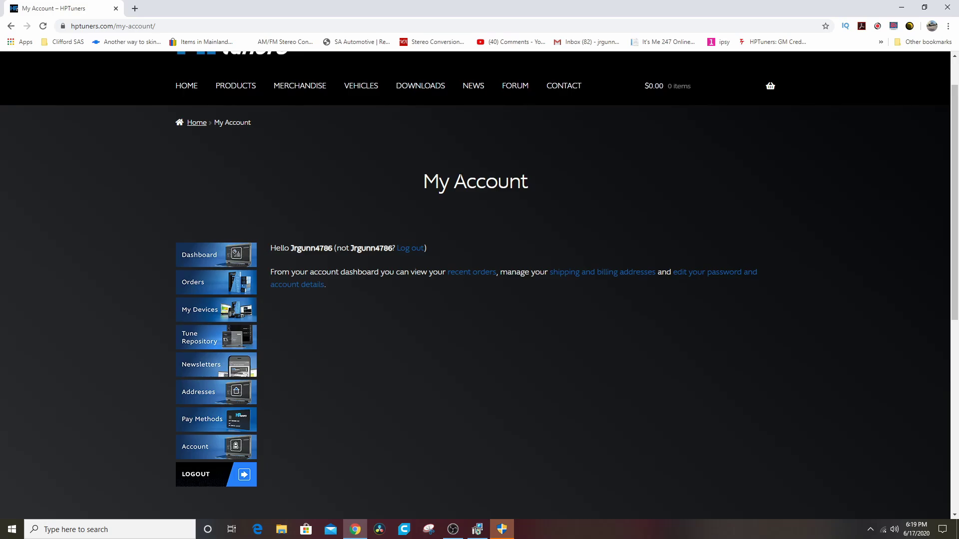
pyautogui.click(210, 344)
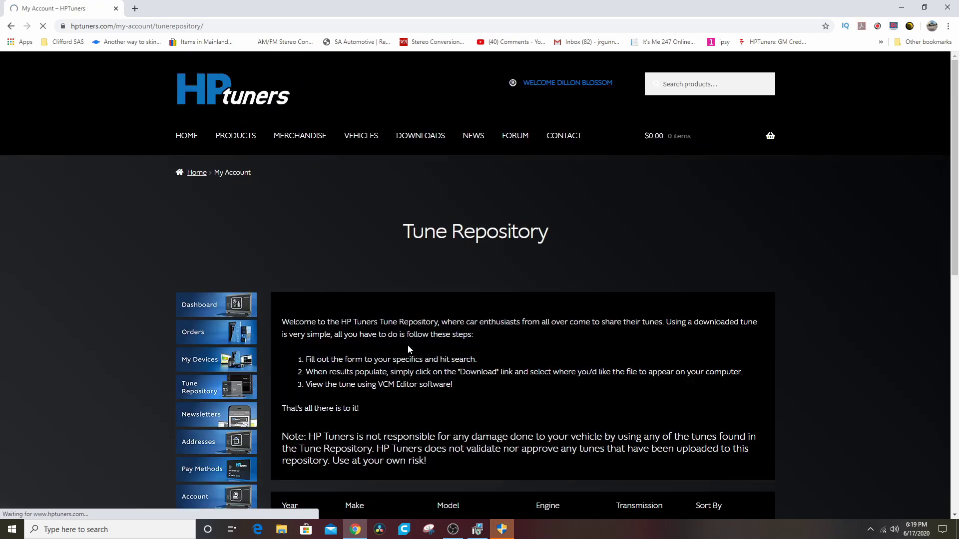
pyautogui.scroll(-1, 803, 283)
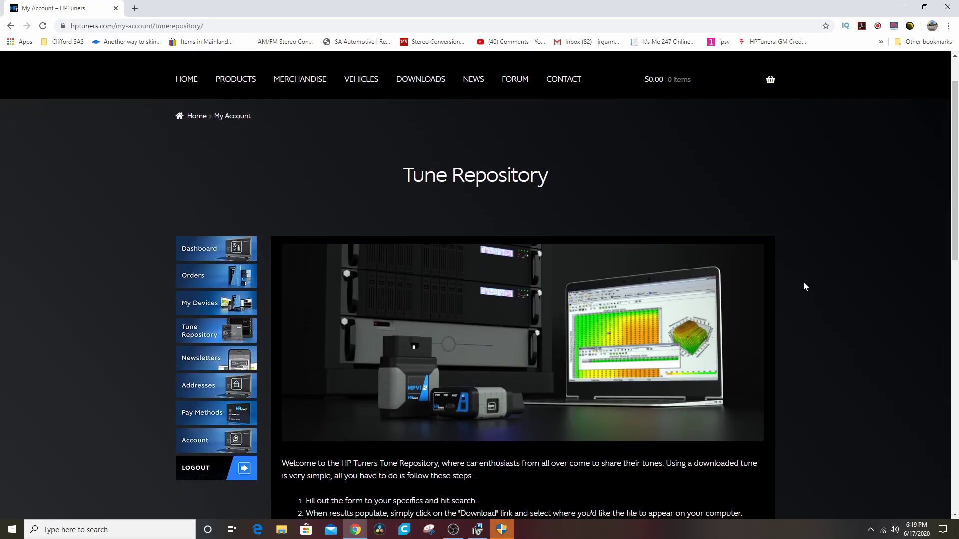
pyautogui.scroll(-3, 803, 280)
pyautogui.scroll(-3, 800, 277)
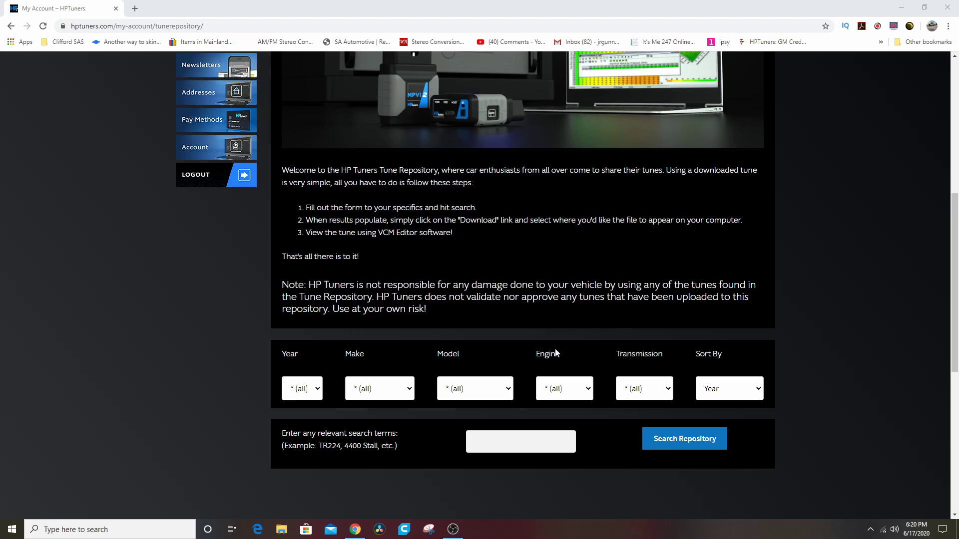
# Minimize the browser and recorder, then find the HP Tuners folder through a Windows search for 'hp'.
pyautogui.click(901, 8)
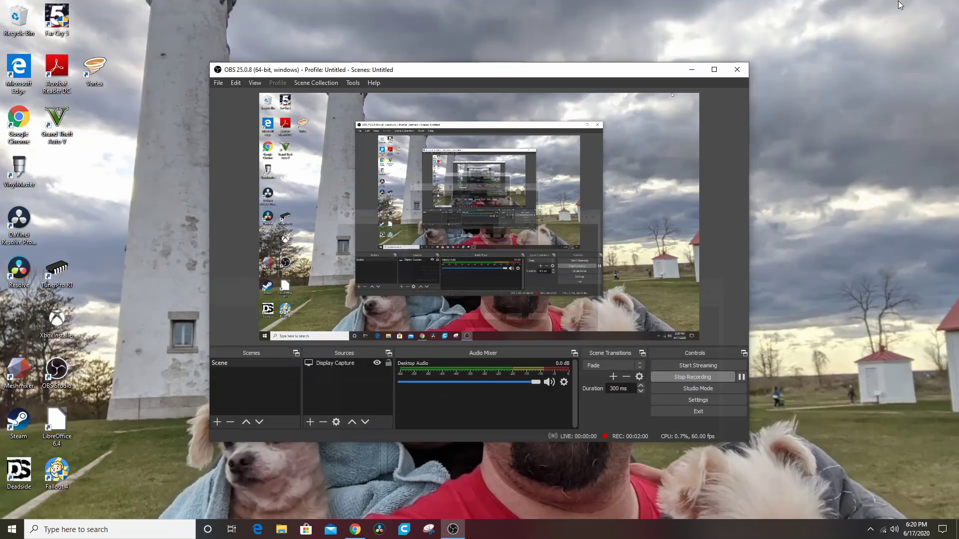
pyautogui.click(691, 71)
pyautogui.click(75, 531)
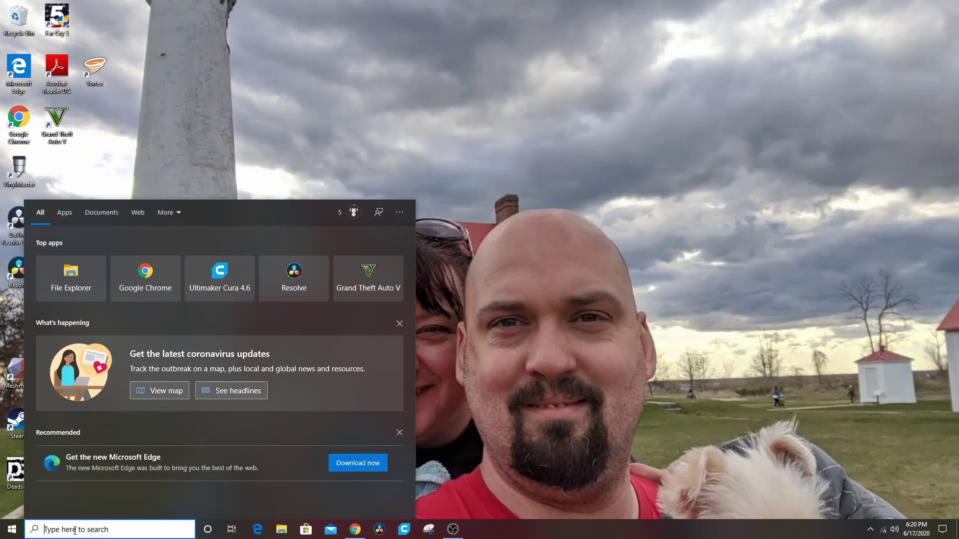
pyautogui.write('hp')
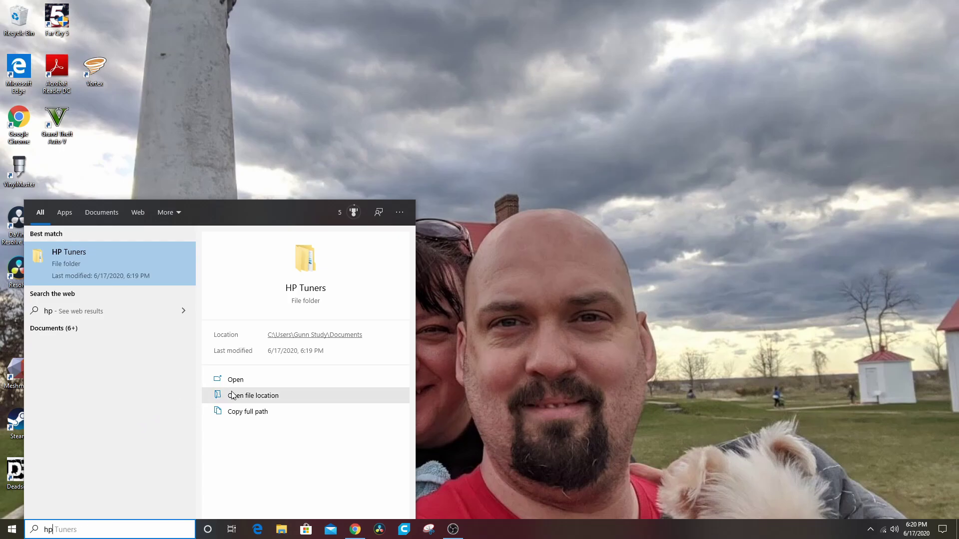
pyautogui.click(252, 397)
# Navigate to C:\Program Files (x86)\HP Tuners\VCM Suite in File Explorer.
pyautogui.click(341, 386)
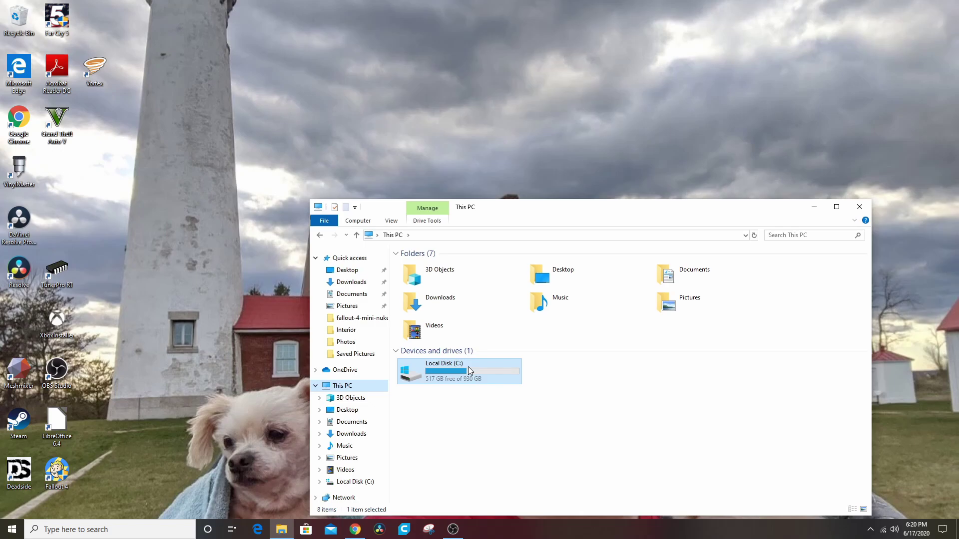
pyautogui.doubleClick(468, 366)
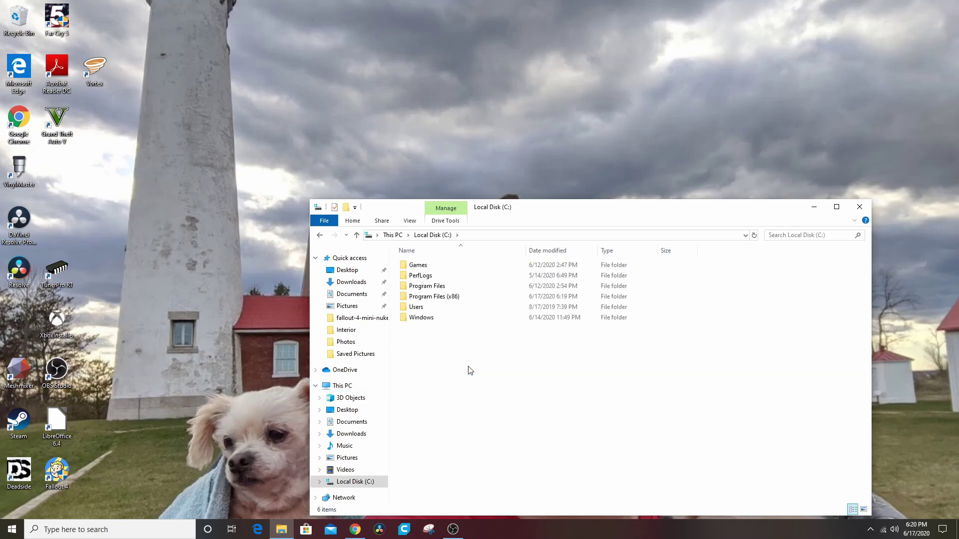
pyautogui.doubleClick(453, 287)
pyautogui.scroll(-1, 465, 305)
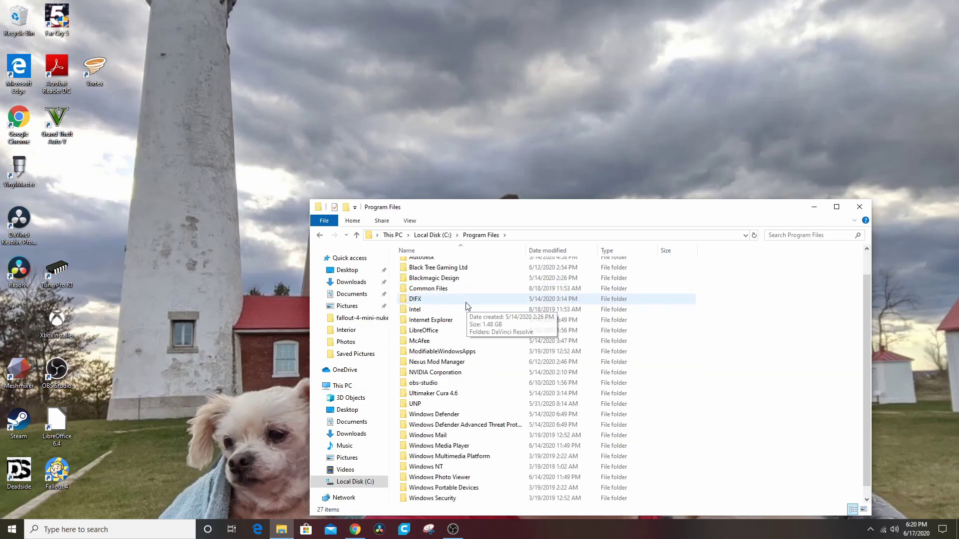
pyautogui.scroll(1, 466, 306)
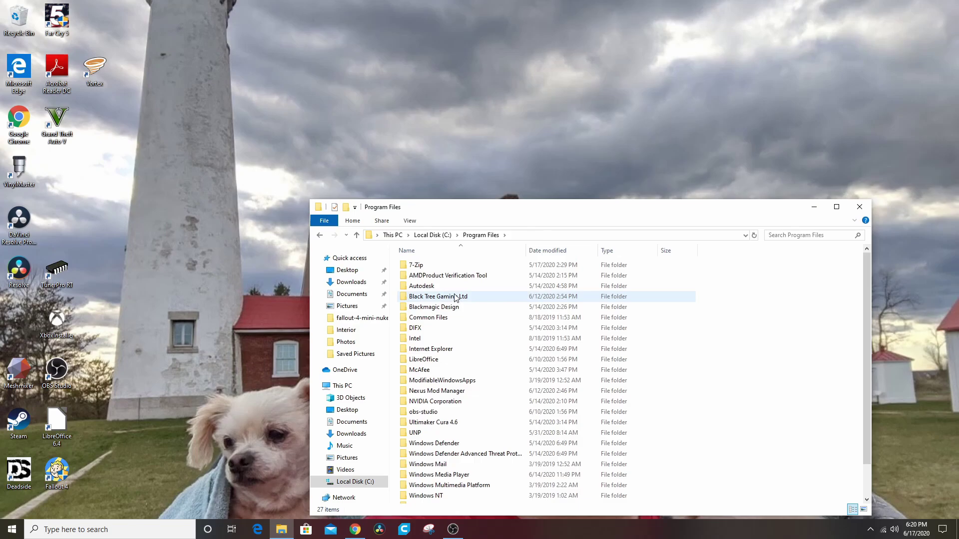
pyautogui.click(320, 236)
pyautogui.doubleClick(448, 297)
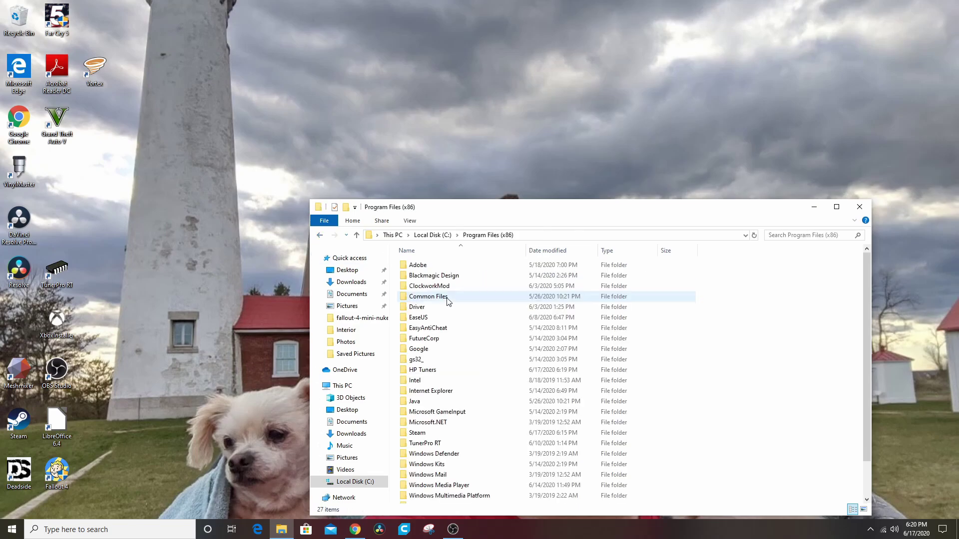
pyautogui.doubleClick(440, 370)
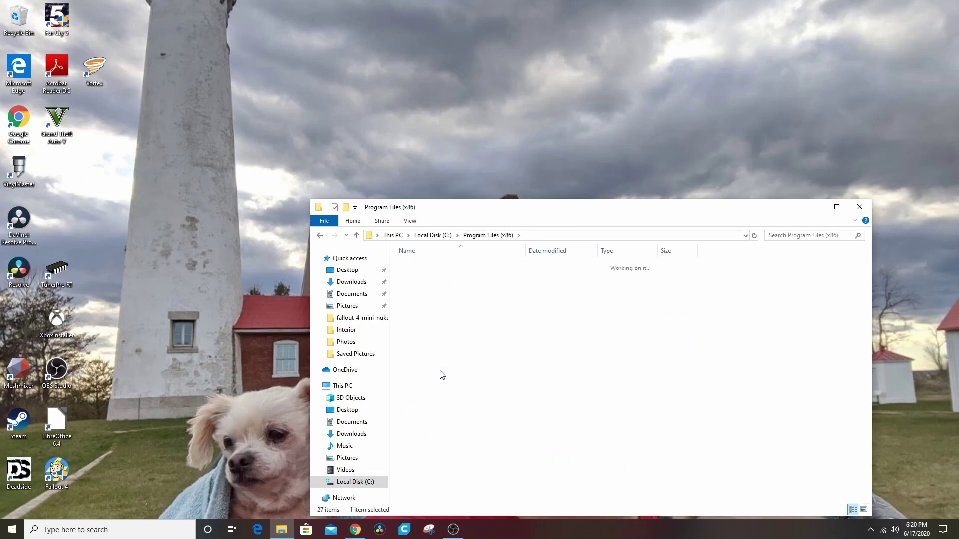
pyautogui.doubleClick(427, 265)
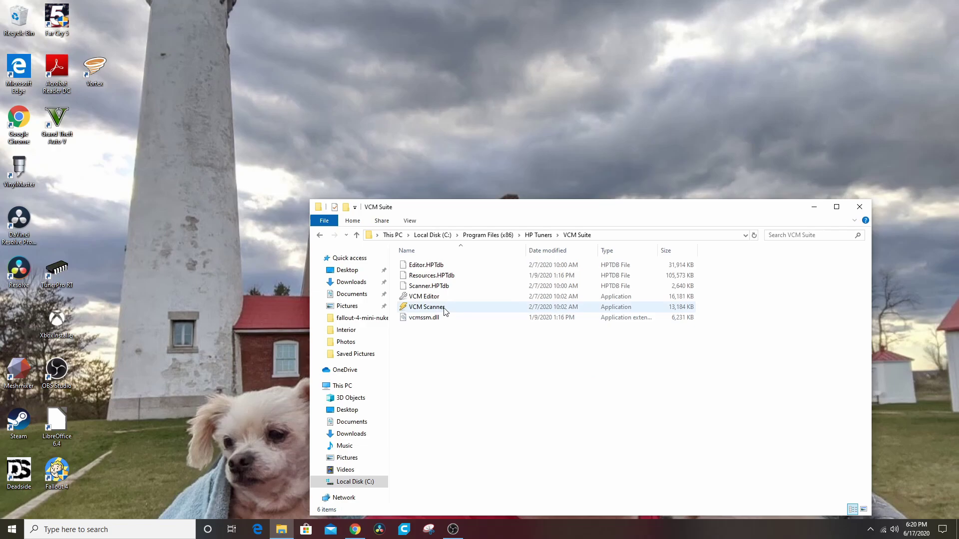
# Create desktop shortcuts for VCM Editor and VCM Scanner, leaving VCM Editor selected.
pyautogui.click(424, 297)
pyautogui.keyDown('shift'); pyautogui.click(427, 307); pyautogui.keyUp('shift')
pyautogui.moveTo(427, 308); pyautogui.dragTo(247, 220)
pyautogui.click(432, 298)
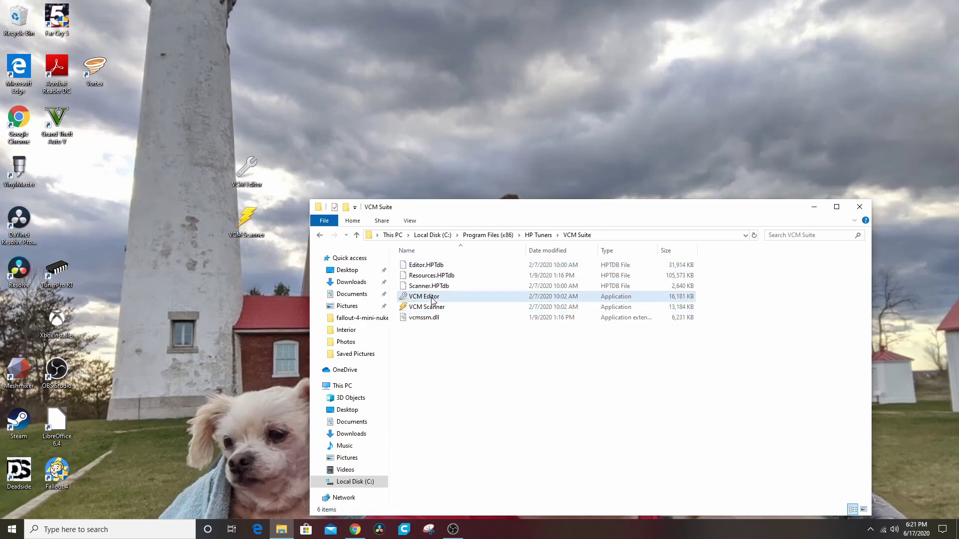
pyautogui.click(432, 298)
# Launch VCM Editor, dismiss the Welcome message and maximize the window.
pyautogui.press('Return')
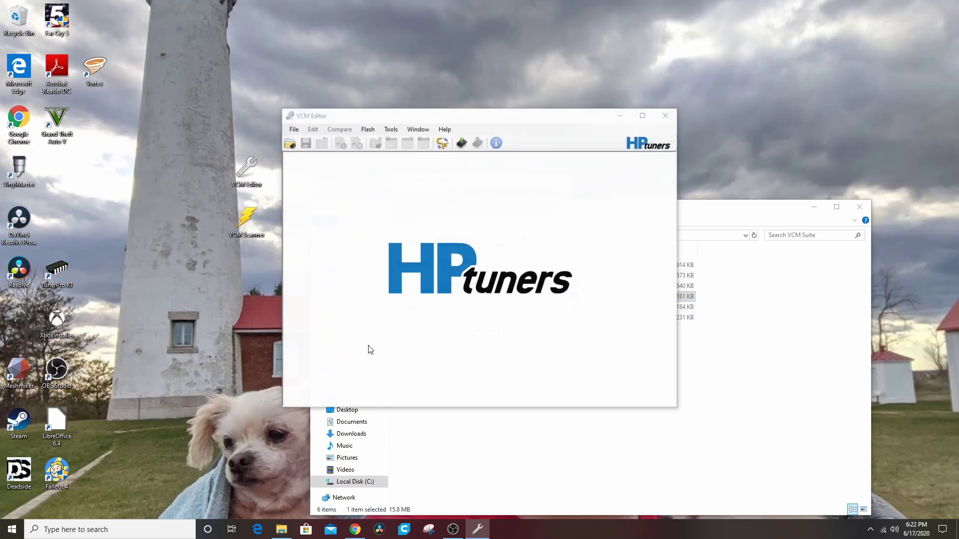
pyautogui.click(491, 336)
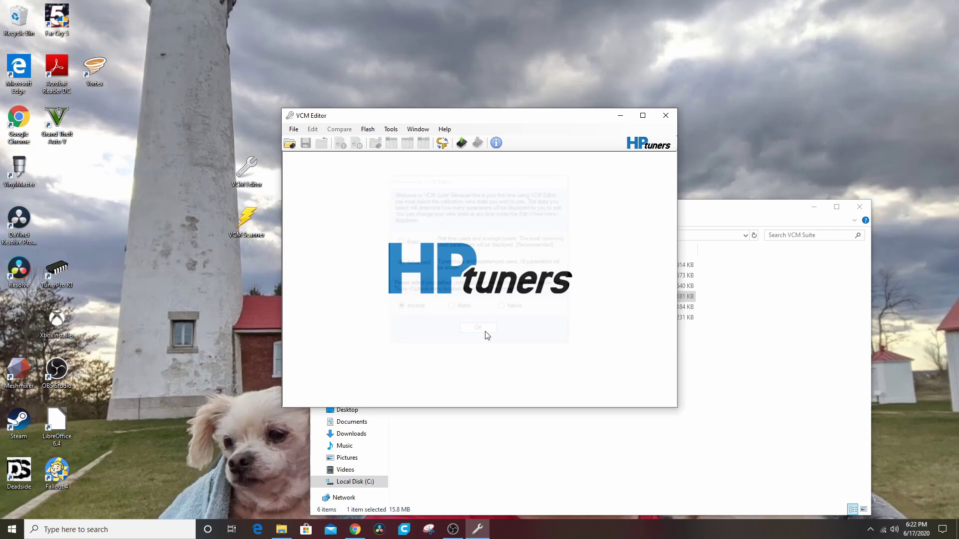
pyautogui.click(643, 115)
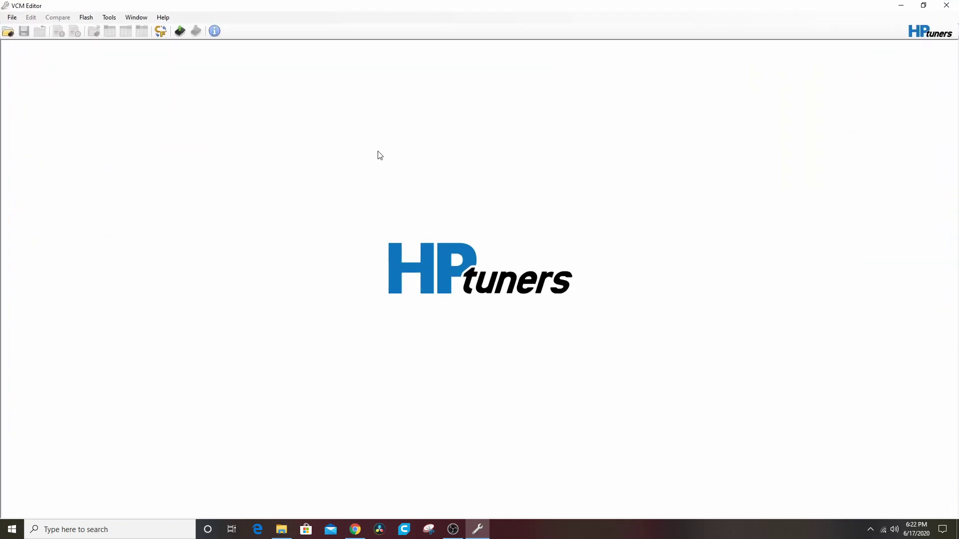
# Open 2002 Chevy Camaro P01 - 12212156.hpt from the Samples folder.
pyautogui.click(12, 18)
pyautogui.click(12, 19)
pyautogui.click(12, 19)
pyautogui.click(19, 27)
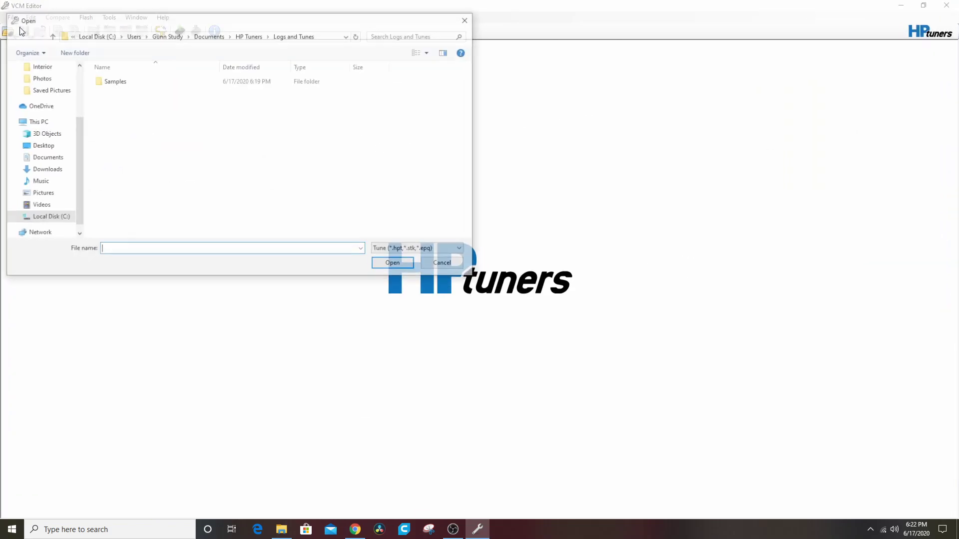
pyautogui.doubleClick(112, 81)
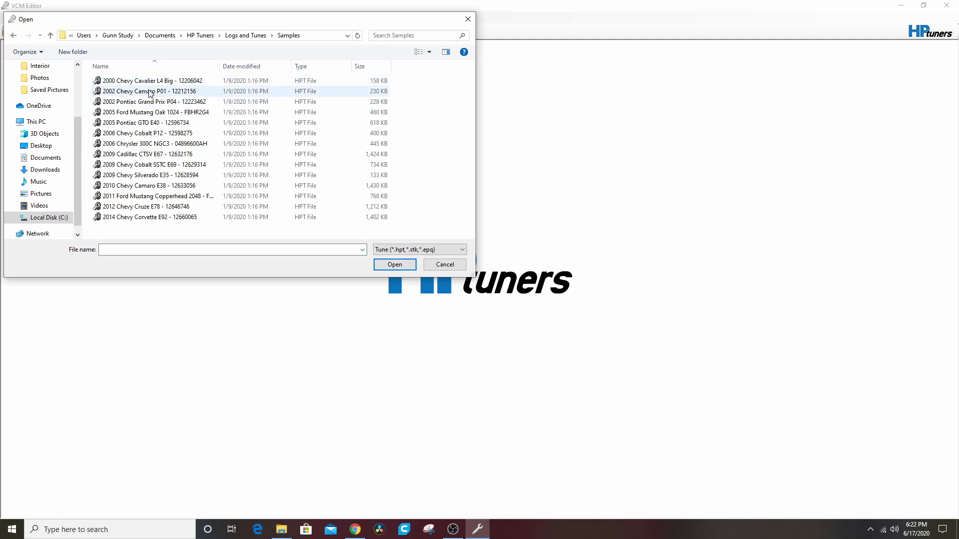
pyautogui.doubleClick(152, 91)
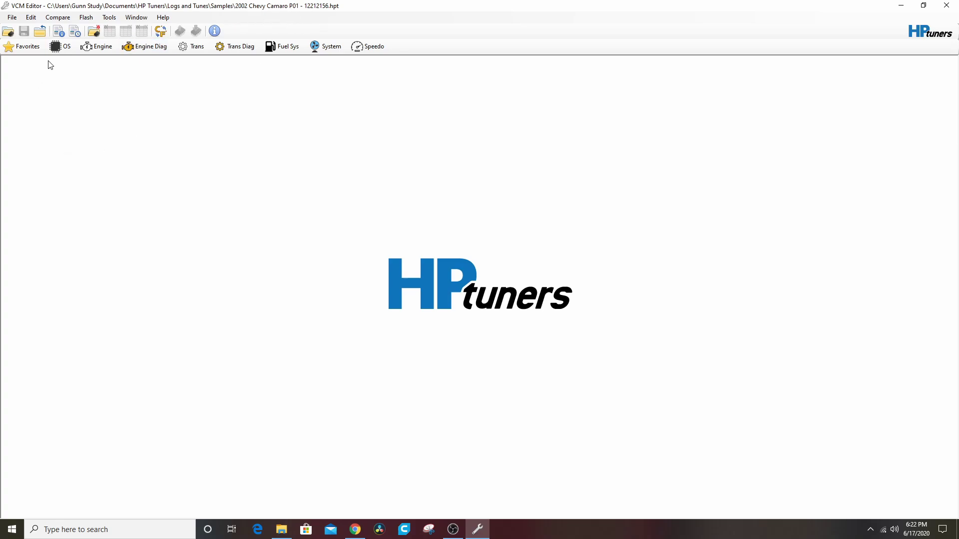
pyautogui.click(56, 45)
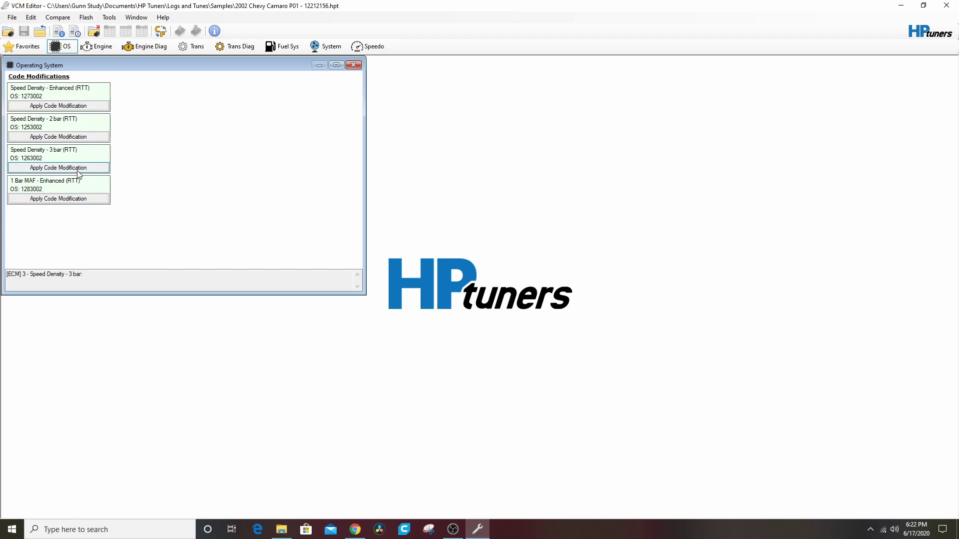
pyautogui.click(354, 65)
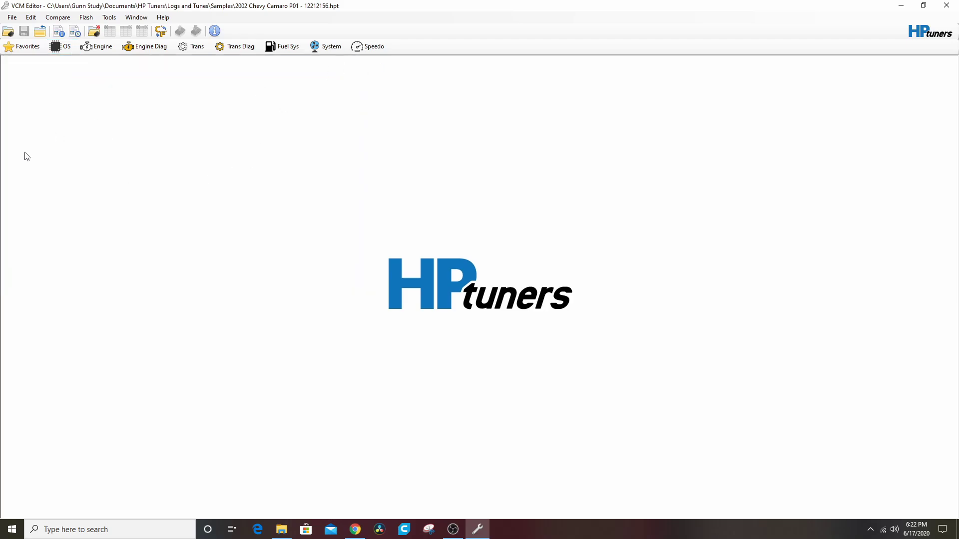
# Check the Engine and Trans settings, ending on the Engine General page (OHV 5.7L, 8 cylinders).
pyautogui.click(104, 47)
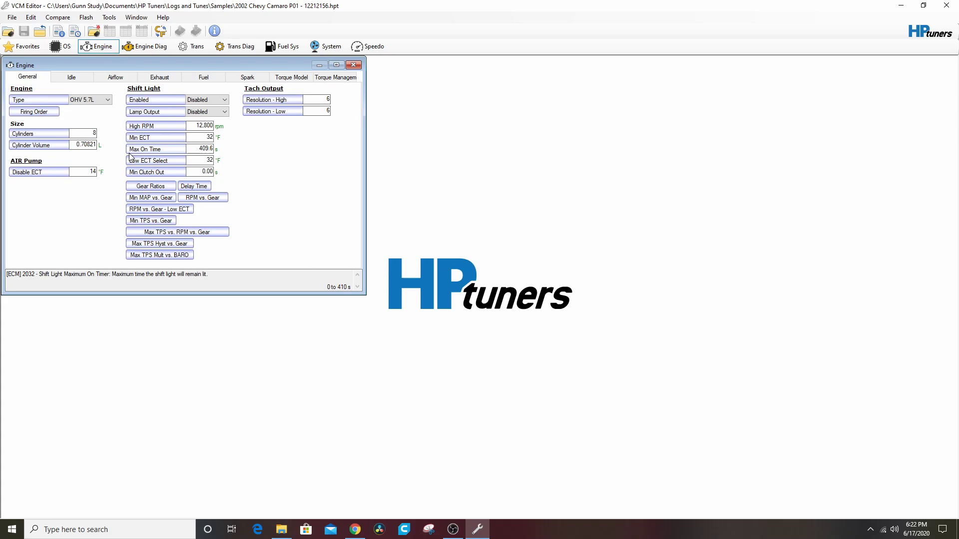
pyautogui.moveTo(152, 61); pyautogui.dragTo(306, 80)
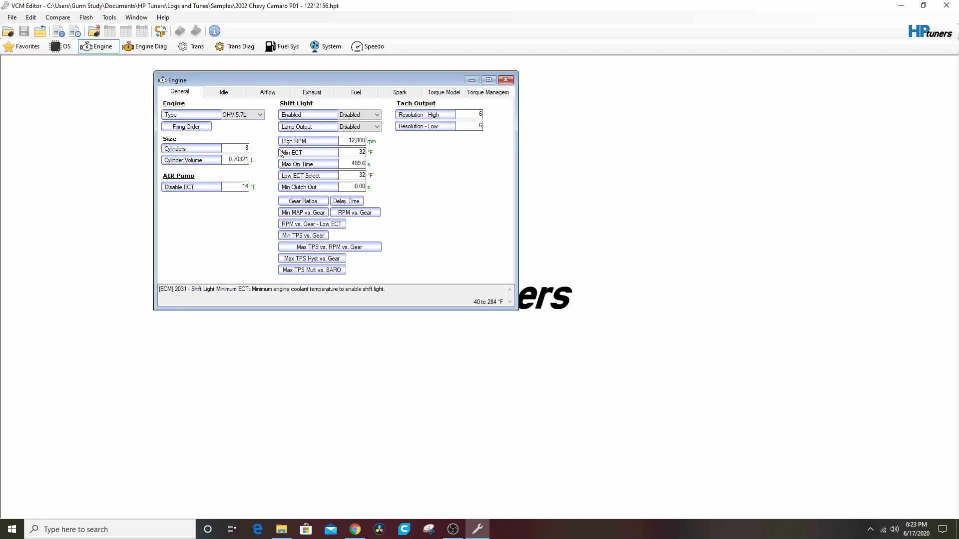
pyautogui.click(201, 47)
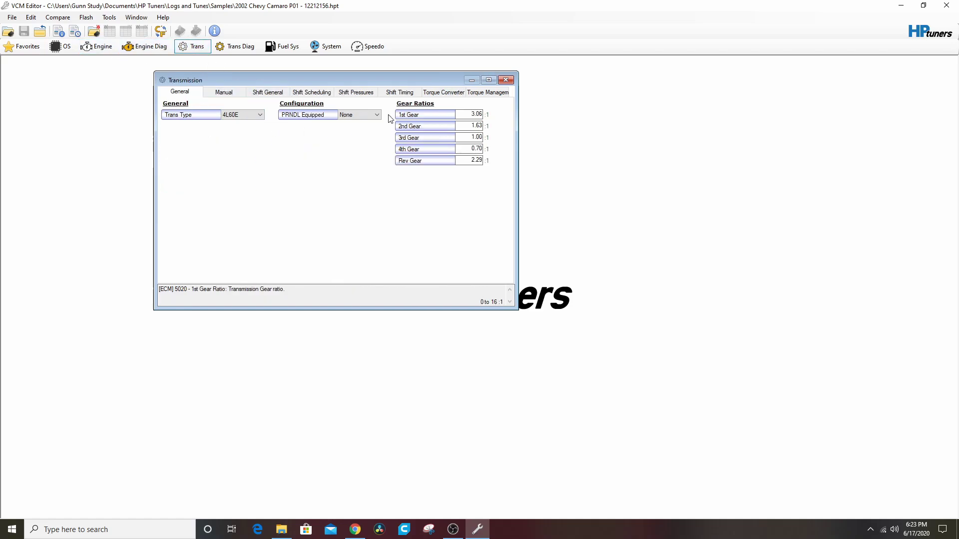
pyautogui.click(506, 80)
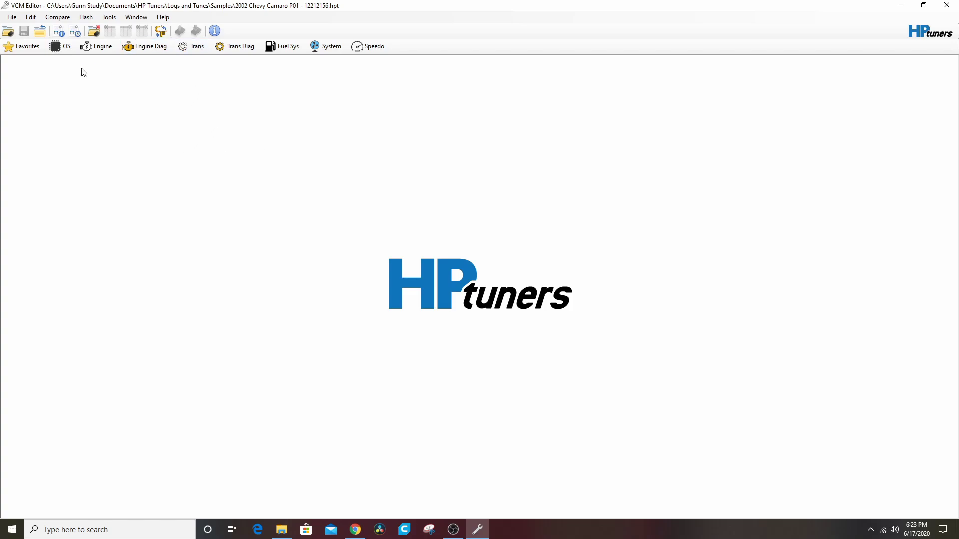
pyautogui.click(97, 50)
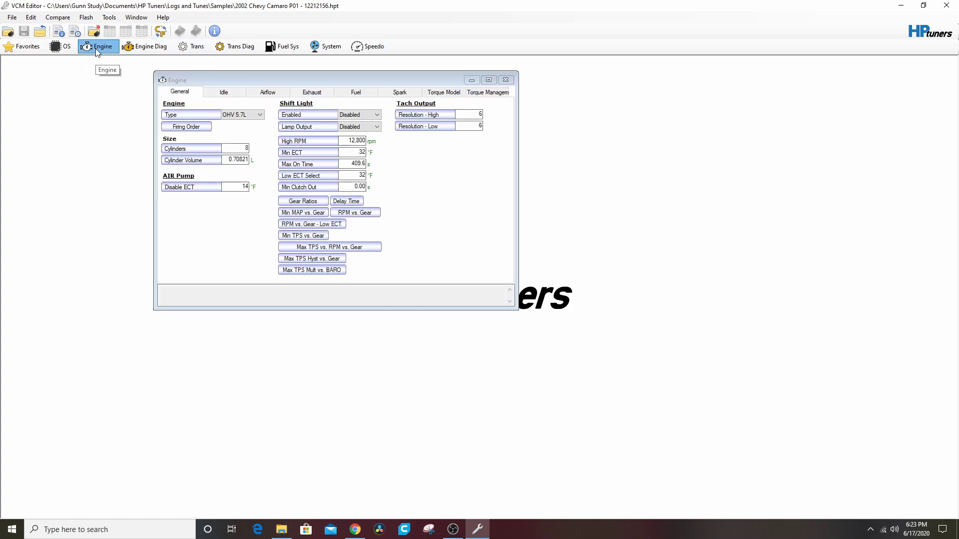
# Add 50 to the Primary VE cells at 2,400–4,800 rpm and 40–70 kPa, then close the table.
pyautogui.click(267, 92)
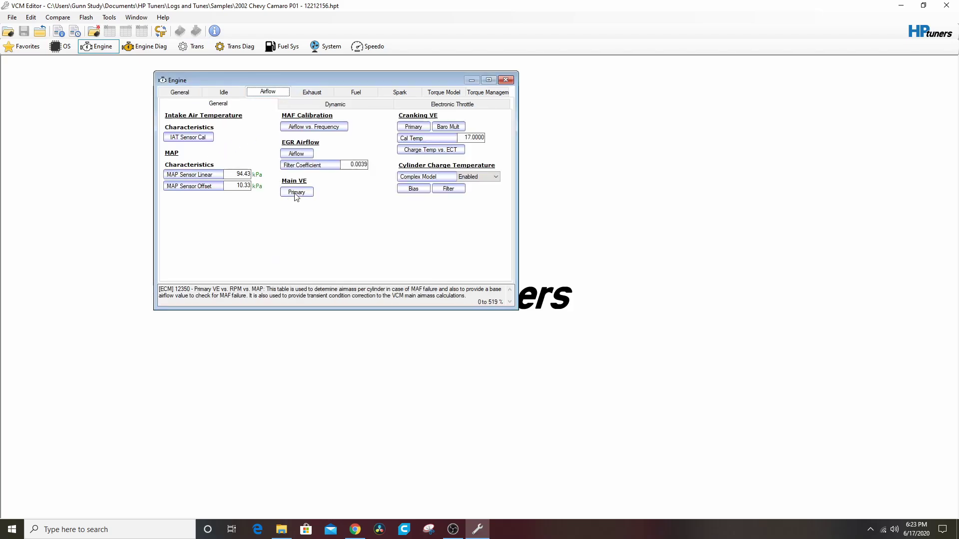
pyautogui.click(297, 192)
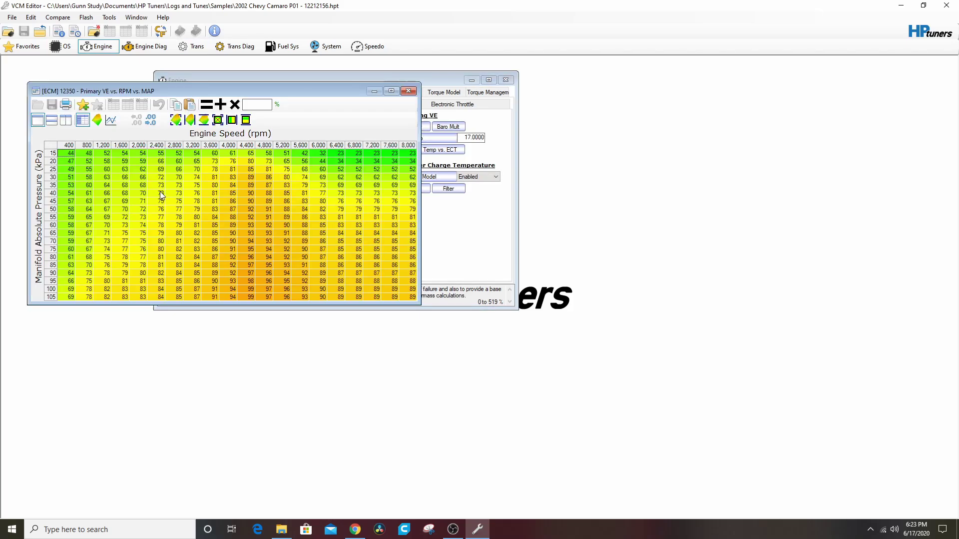
pyautogui.moveTo(160, 194); pyautogui.dragTo(269, 241)
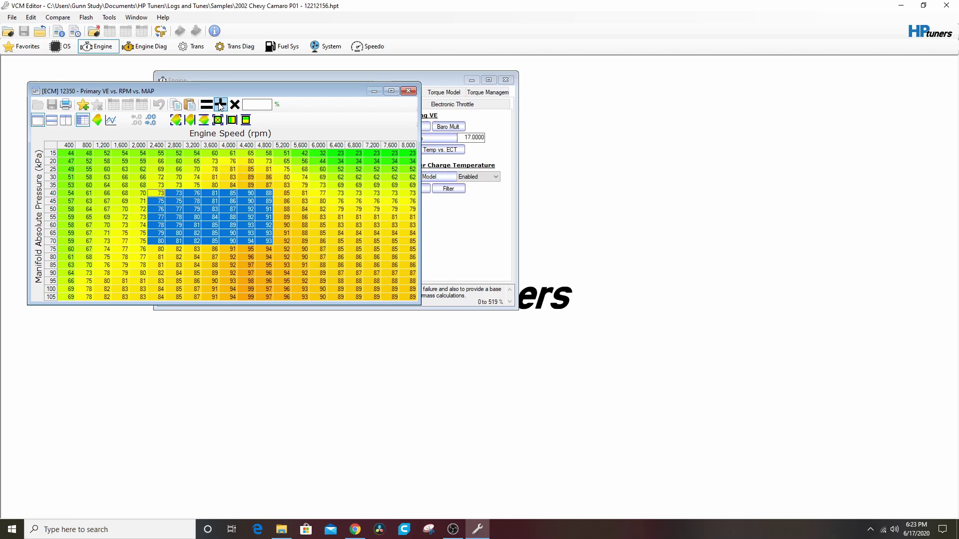
pyautogui.click(256, 106)
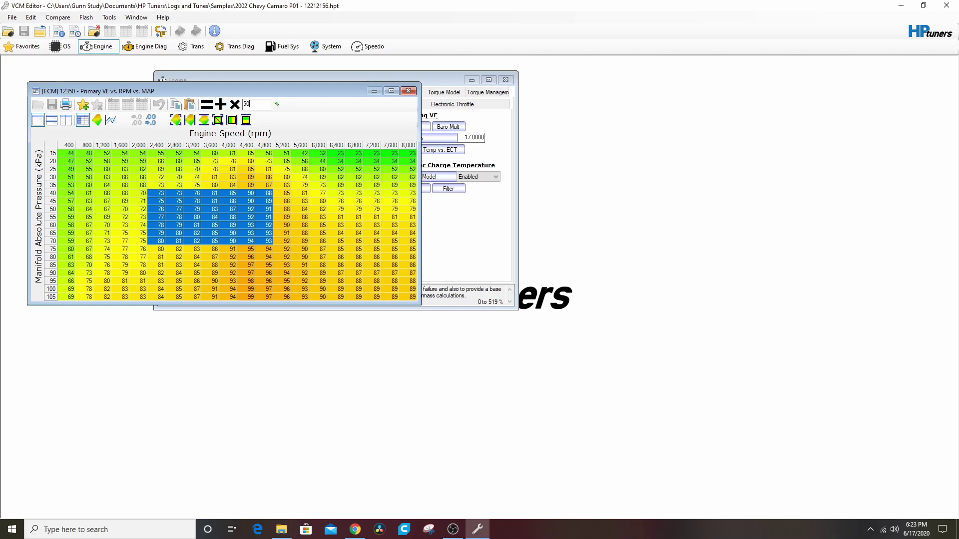
pyautogui.click(220, 106)
pyautogui.click(304, 217)
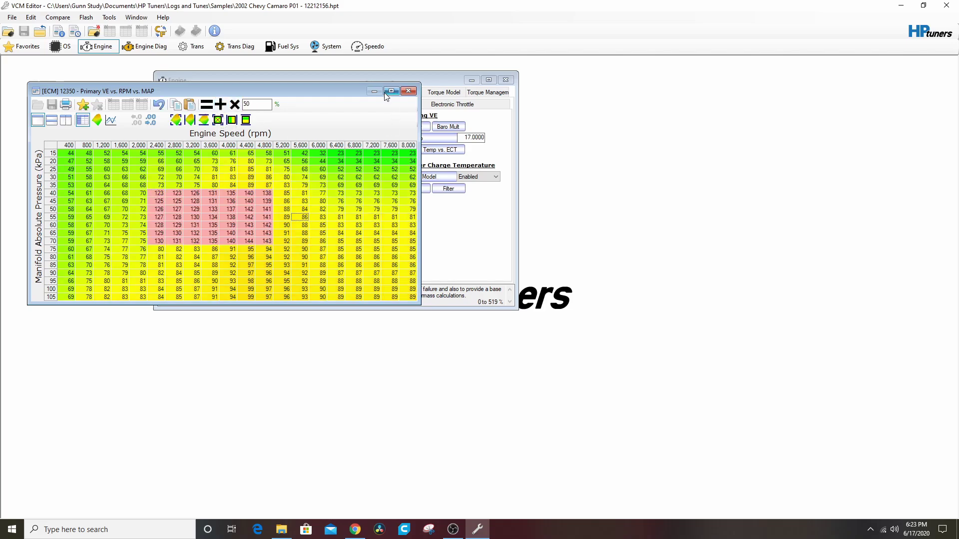
pyautogui.click(412, 90)
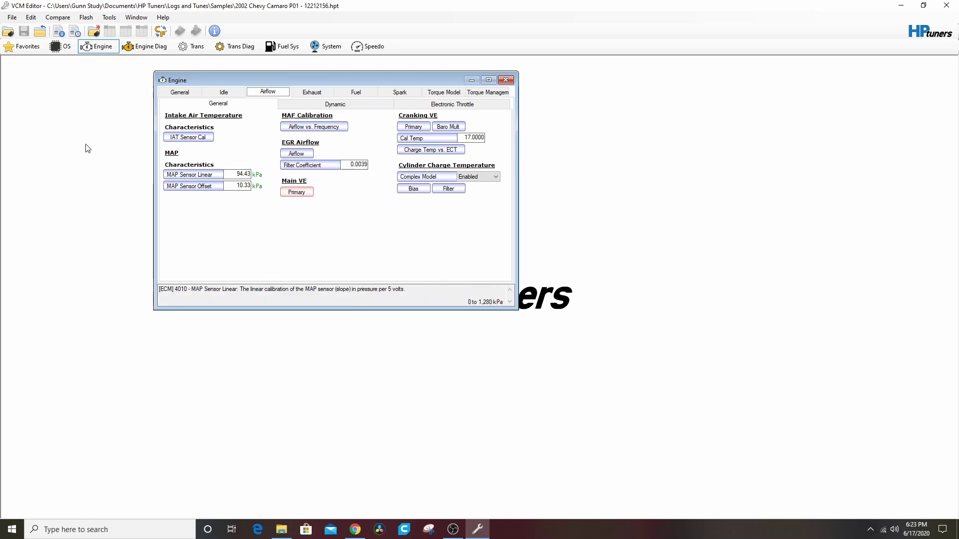
# Close the Engine settings window.
pyautogui.click(11, 20)
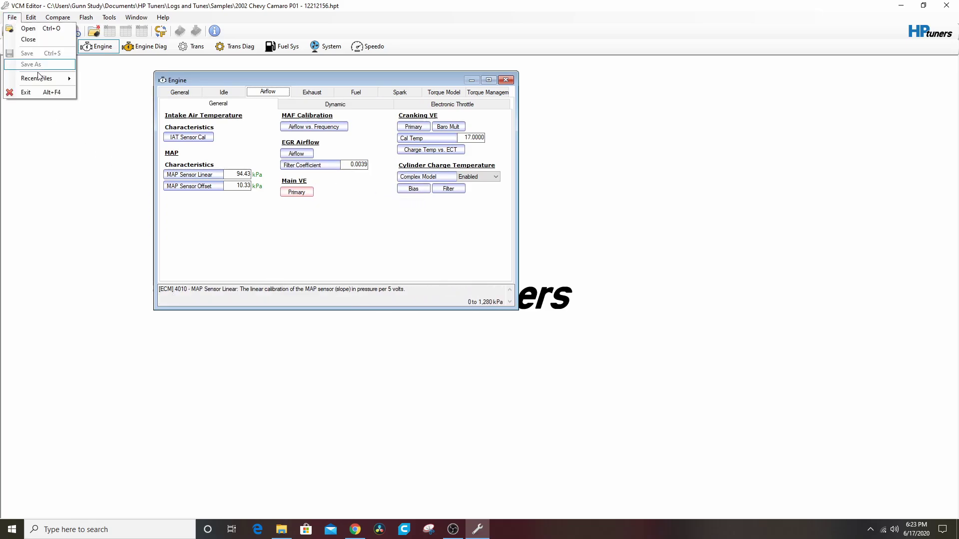
pyautogui.click(64, 147)
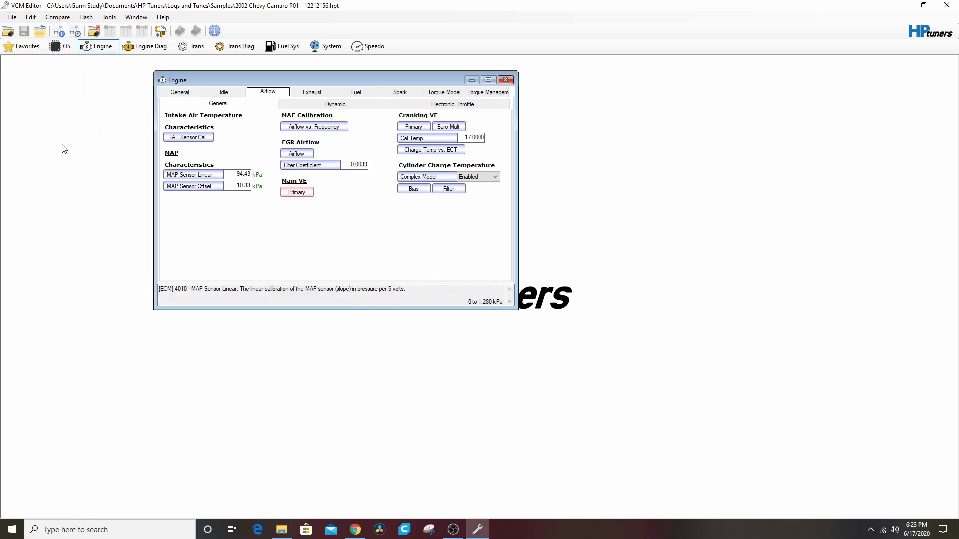
pyautogui.click(12, 20)
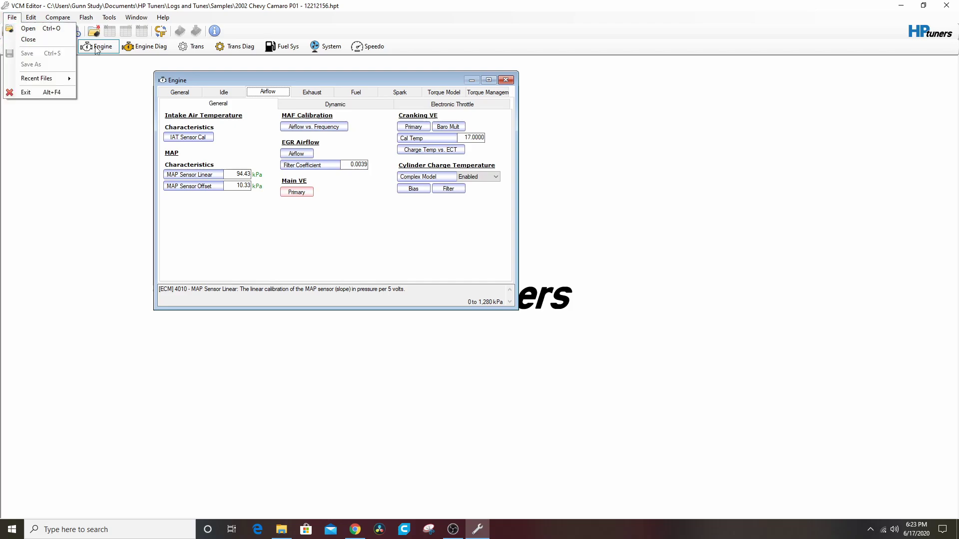
pyautogui.click(507, 83)
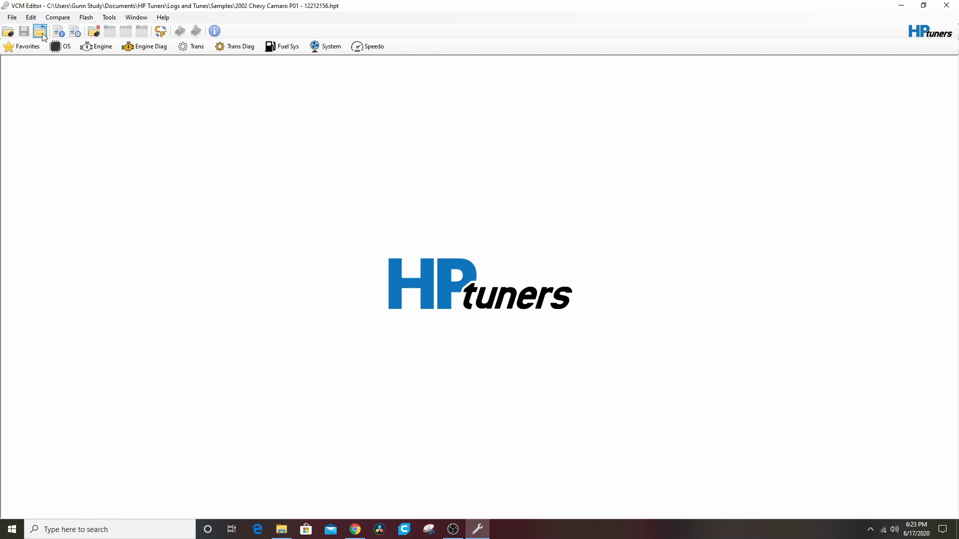
# Close the tune, choose Yes to save, decline the Unlicensed File offer, and reopen Engine settings.
pyautogui.click(13, 19)
pyautogui.click(12, 18)
pyautogui.click(12, 18)
pyautogui.click(28, 39)
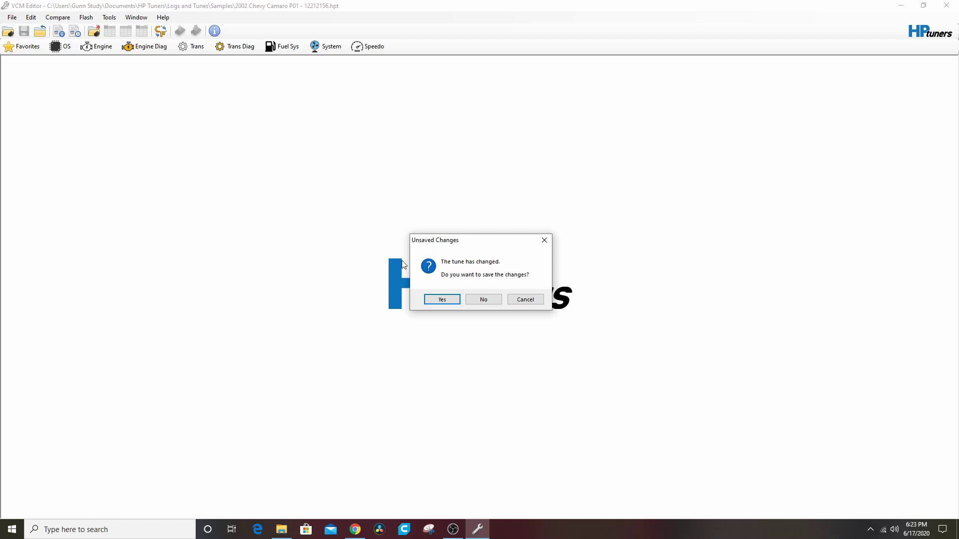
pyautogui.click(446, 298)
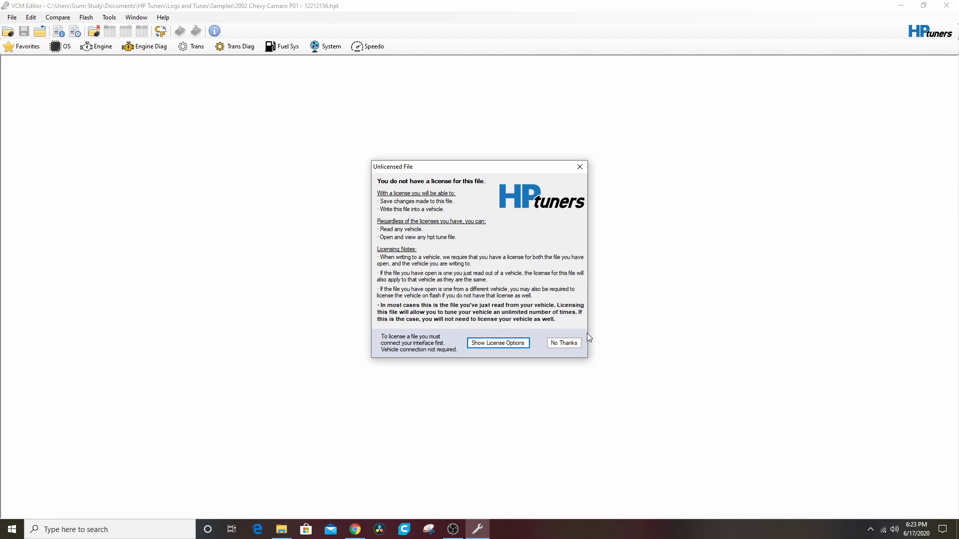
pyautogui.click(579, 167)
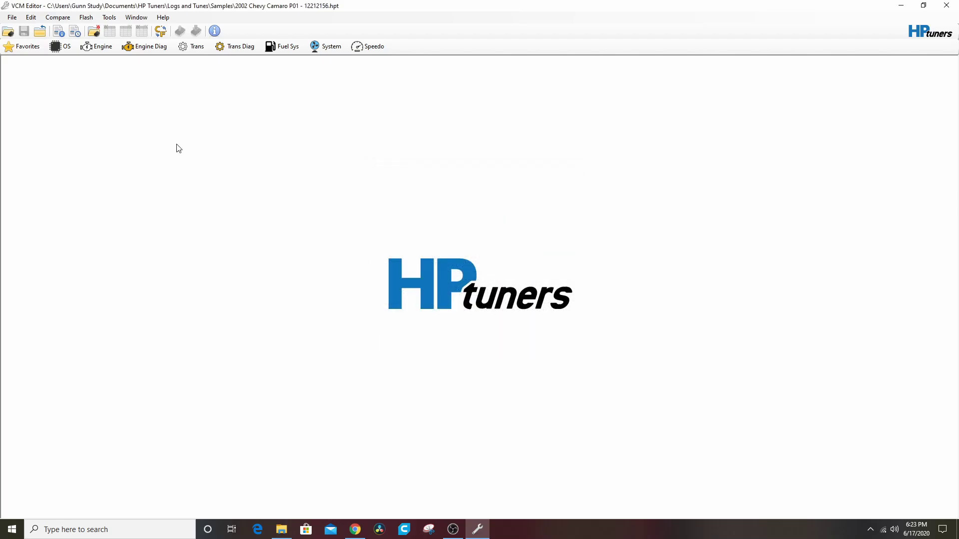
pyautogui.click(89, 48)
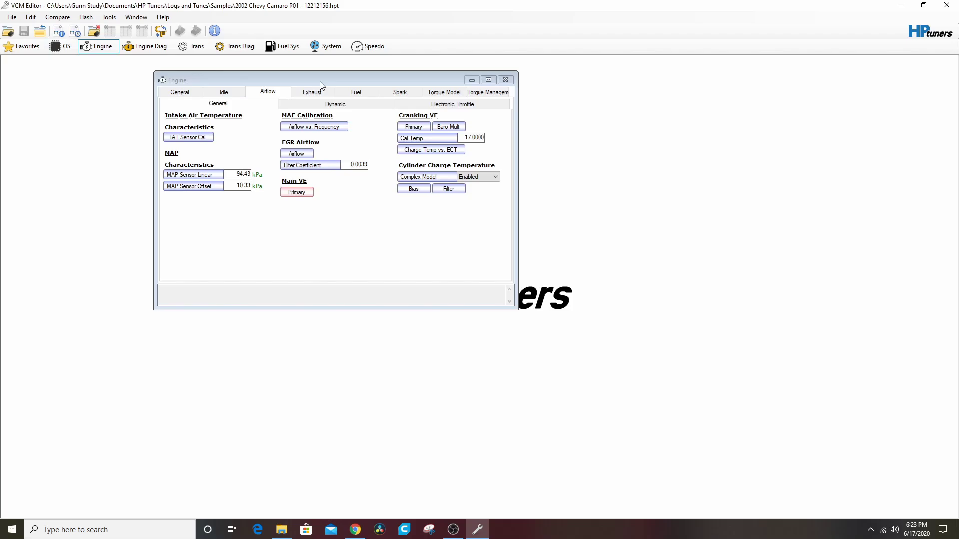
# Close the Engine window and pick 2002 as the year in the Tune Repository search.
pyautogui.click(506, 80)
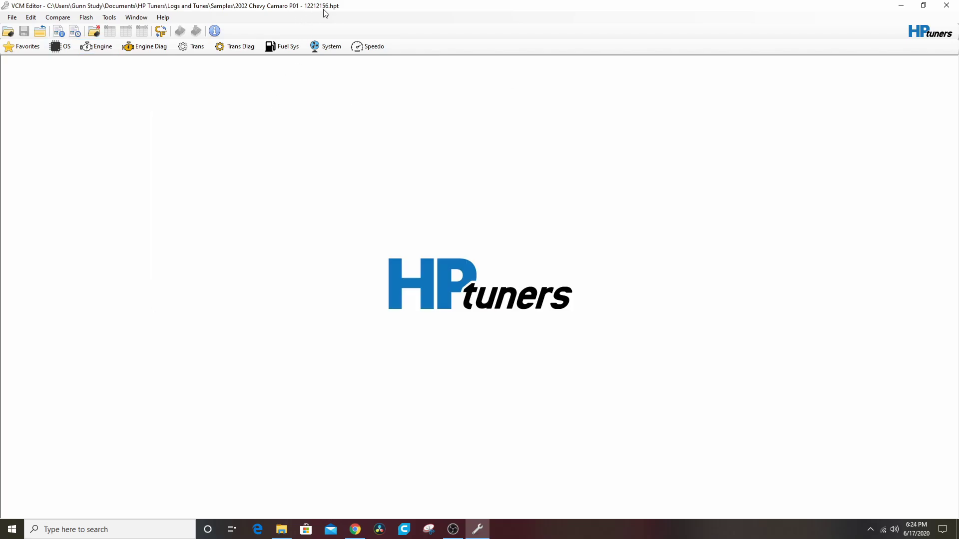
pyautogui.click(355, 529)
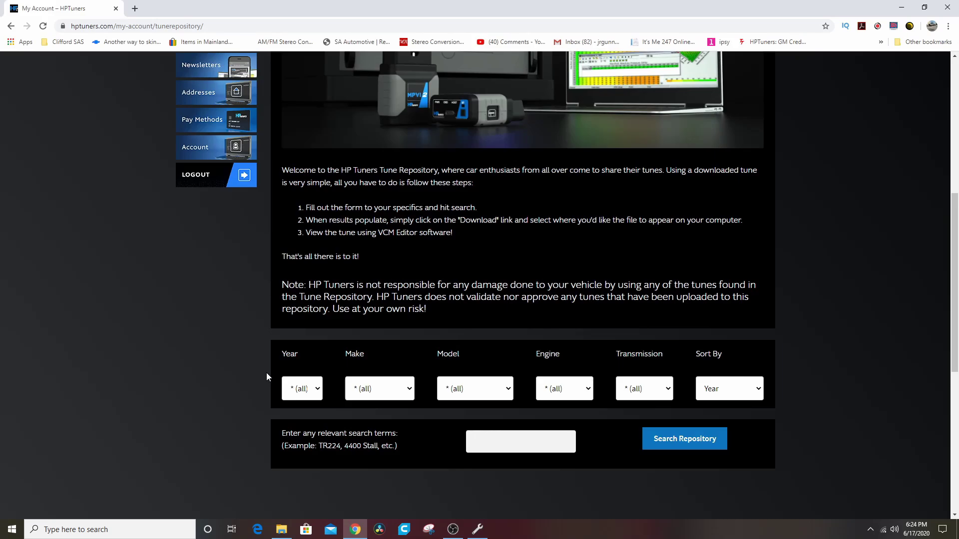
pyautogui.click(309, 393)
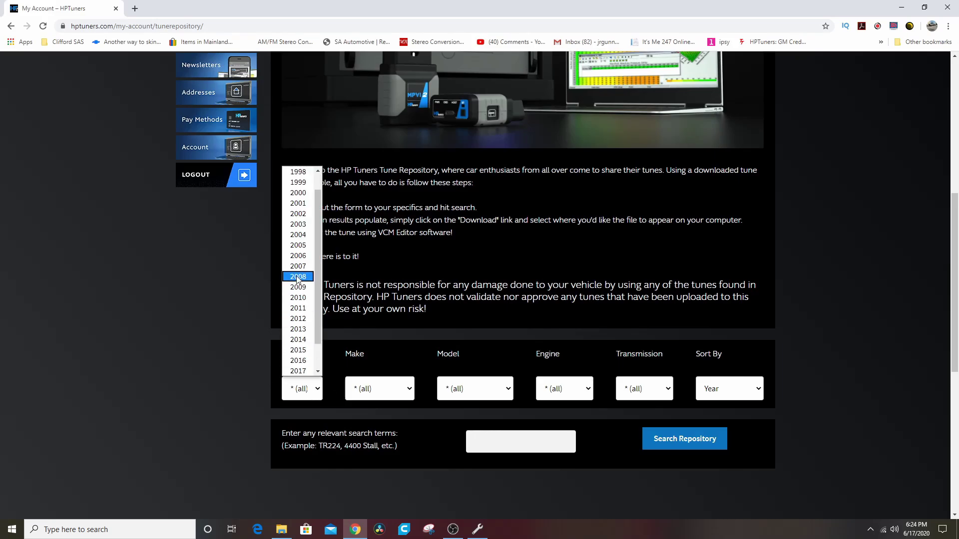
pyautogui.scroll(-1, 298, 223)
pyautogui.click(163, 296)
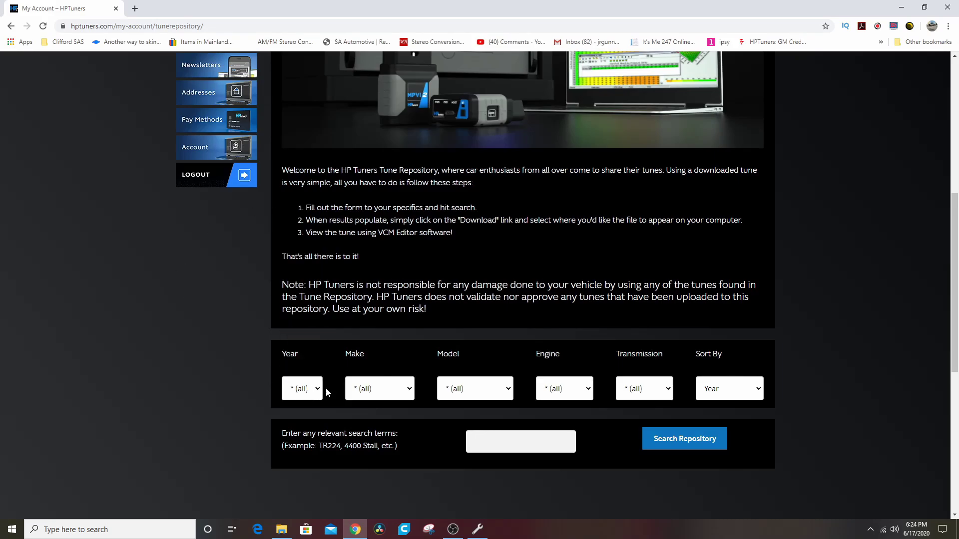
pyautogui.click(319, 397)
pyautogui.click(297, 234)
# Bring VCM Editor back full screen, then view and close the OS Code Modifications window.
pyautogui.click(478, 531)
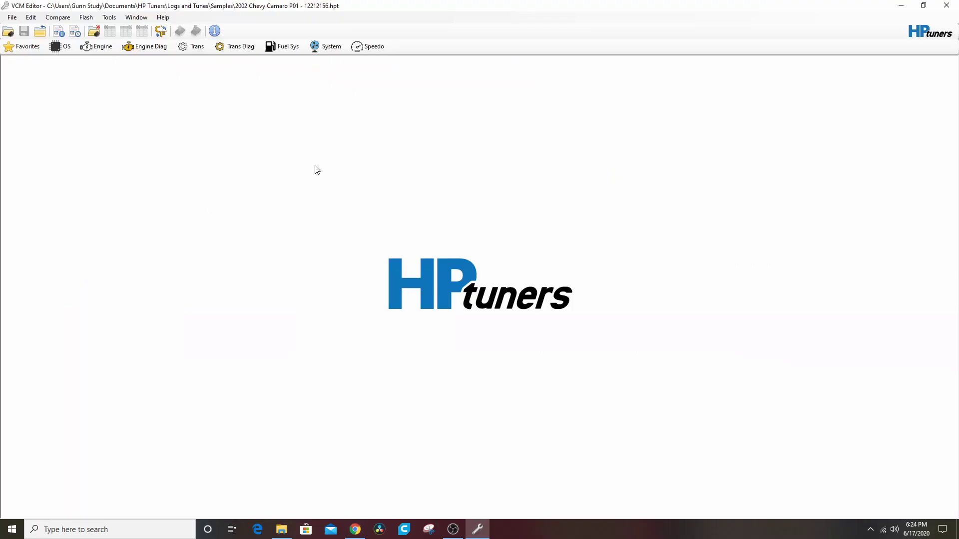
pyautogui.doubleClick(330, 10)
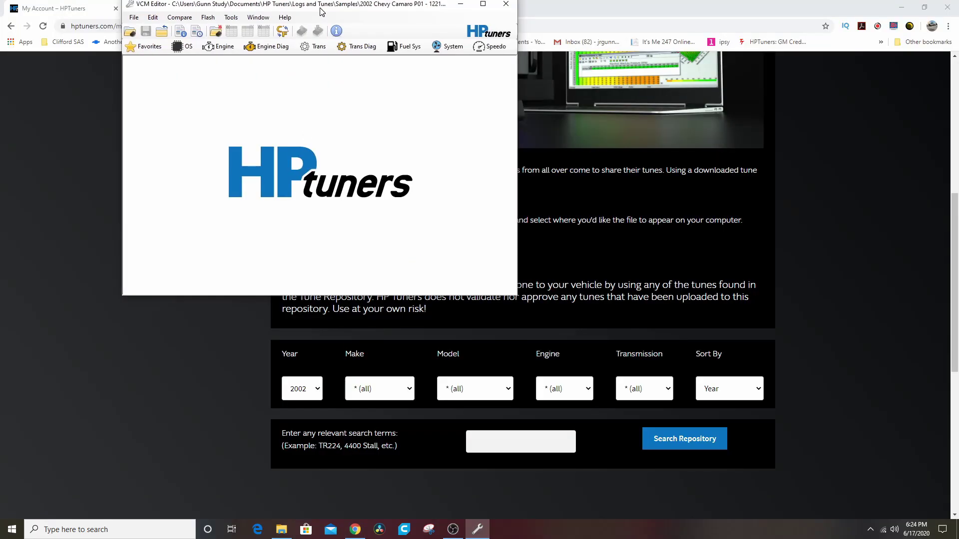
pyautogui.click(485, 7)
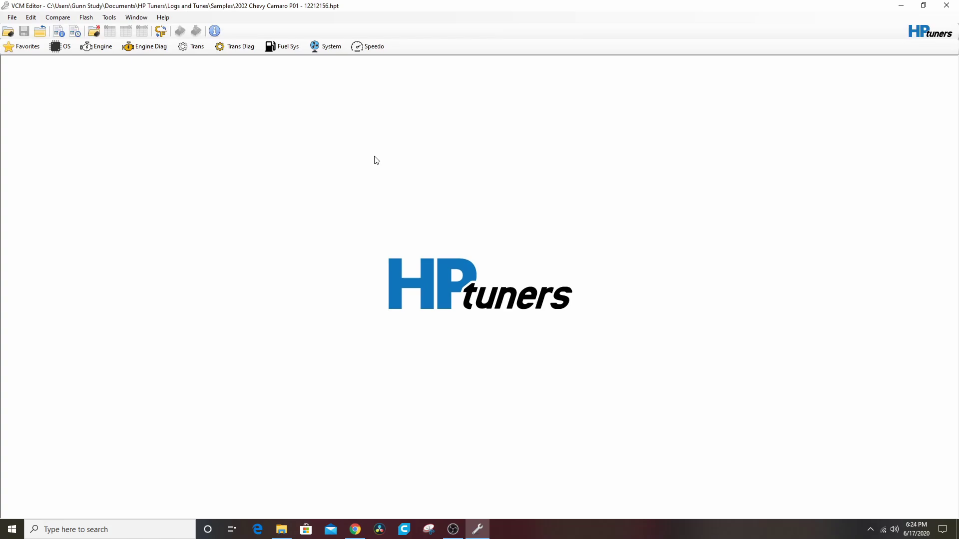
pyautogui.click(60, 47)
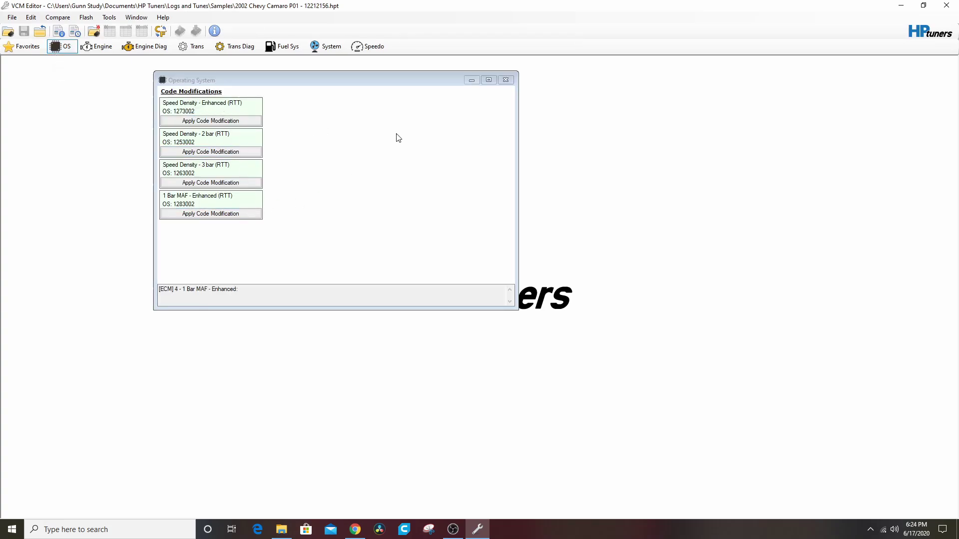
pyautogui.click(505, 80)
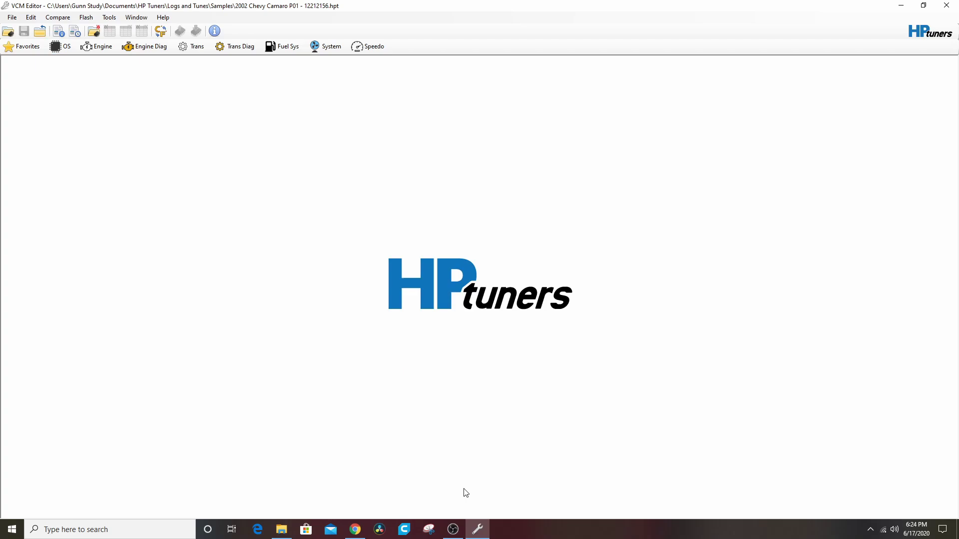
# Dock VCM Editor left and Chrome right, then search the Tune Repository for 12212156.
pyautogui.moveTo(488, 8); pyautogui.dragTo(1, 125)
pyautogui.click(692, 185)
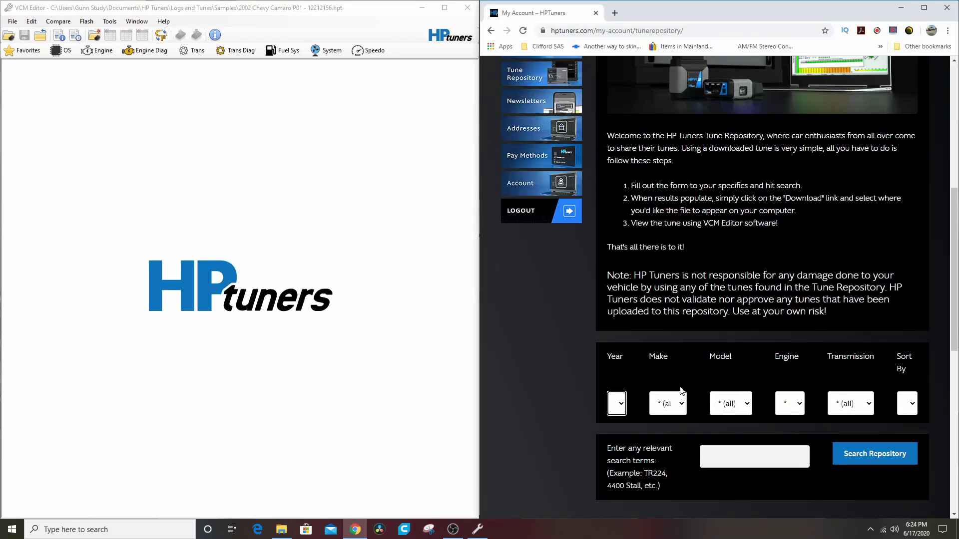
pyautogui.click(746, 454)
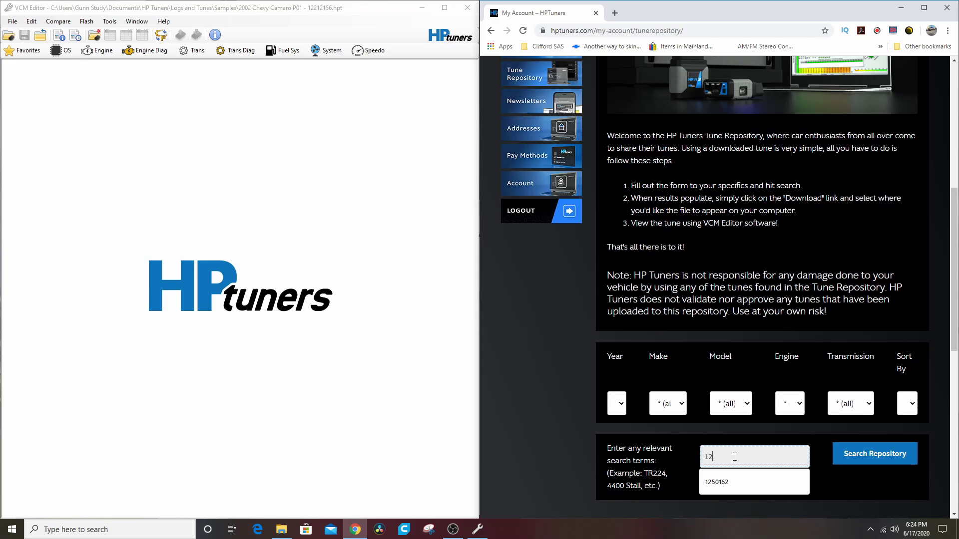
pyautogui.write('212156')
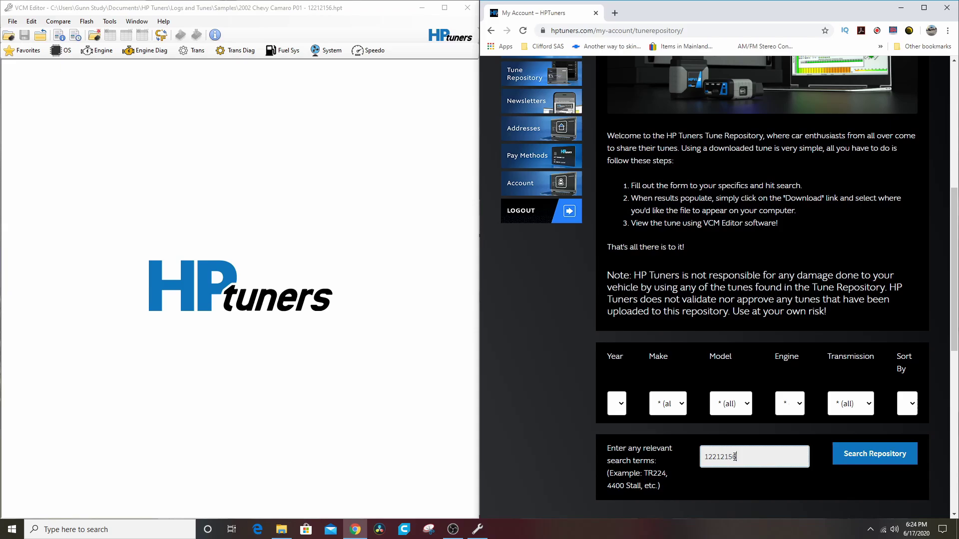
pyautogui.click(848, 458)
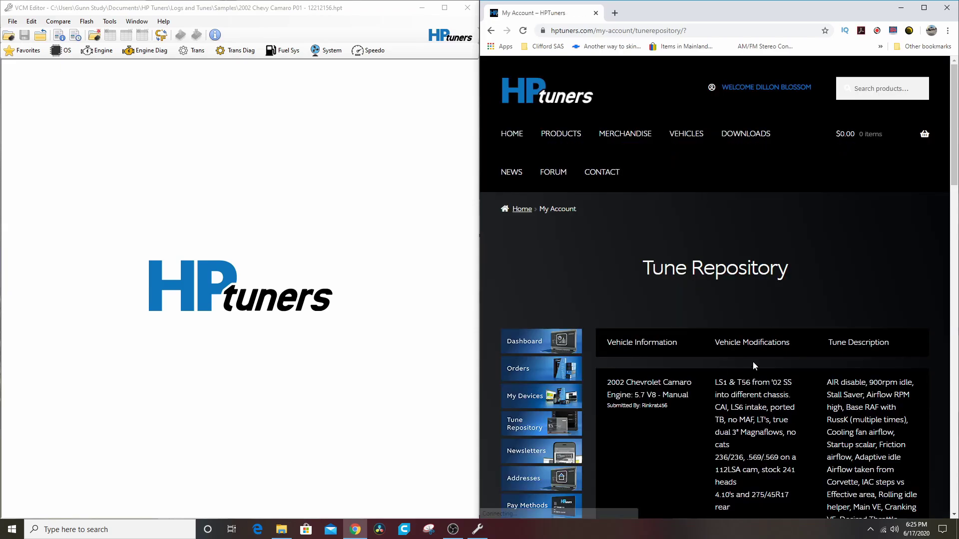
# Download the 2002 Silverado 6.0 V8 stock tune as 1404435795.hpt, accepting the repository terms.
pyautogui.scroll(-2, 825, 367)
pyautogui.scroll(-3, 790, 355)
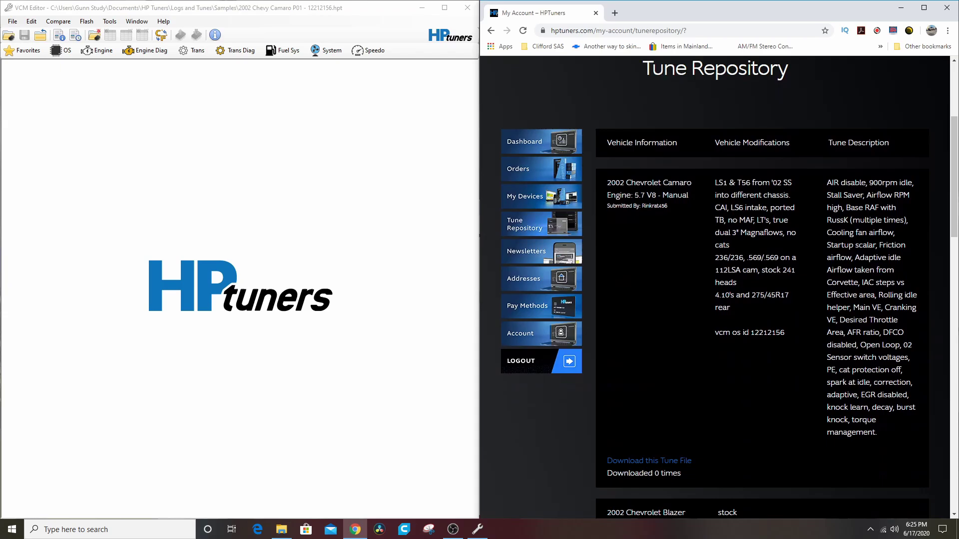
pyautogui.scroll(-3, 839, 334)
pyautogui.scroll(-5, 751, 306)
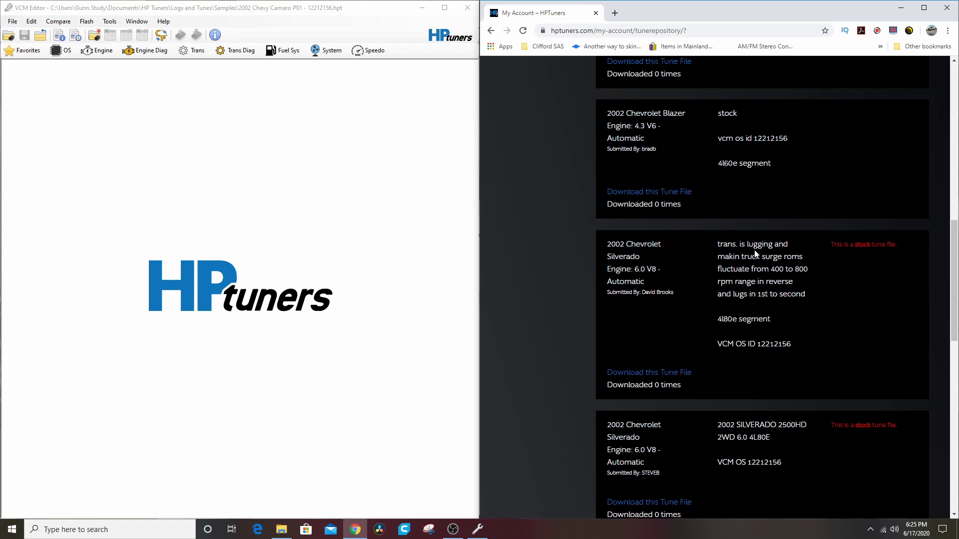
pyautogui.scroll(-2, 698, 304)
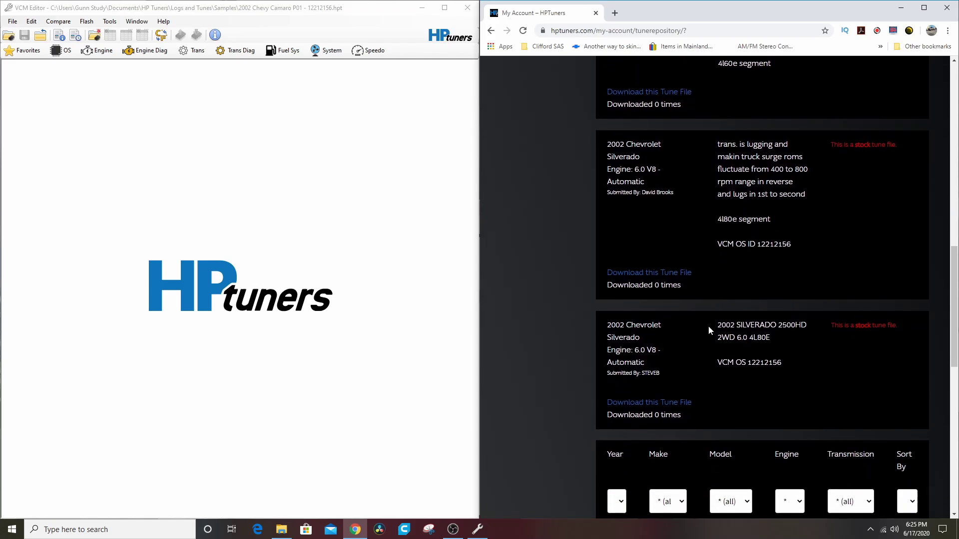
pyautogui.click(647, 404)
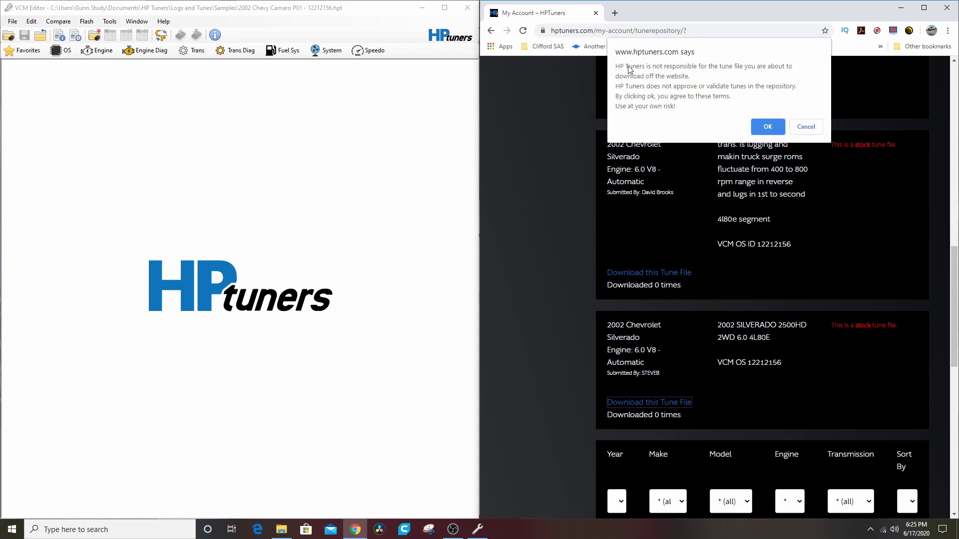
pyautogui.click(768, 127)
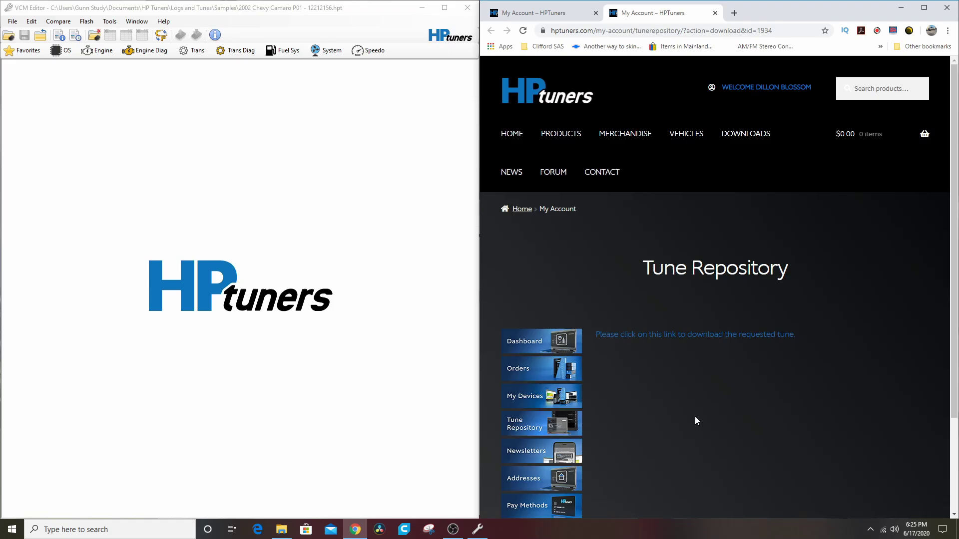
pyautogui.scroll(-1, 734, 366)
pyautogui.click(689, 285)
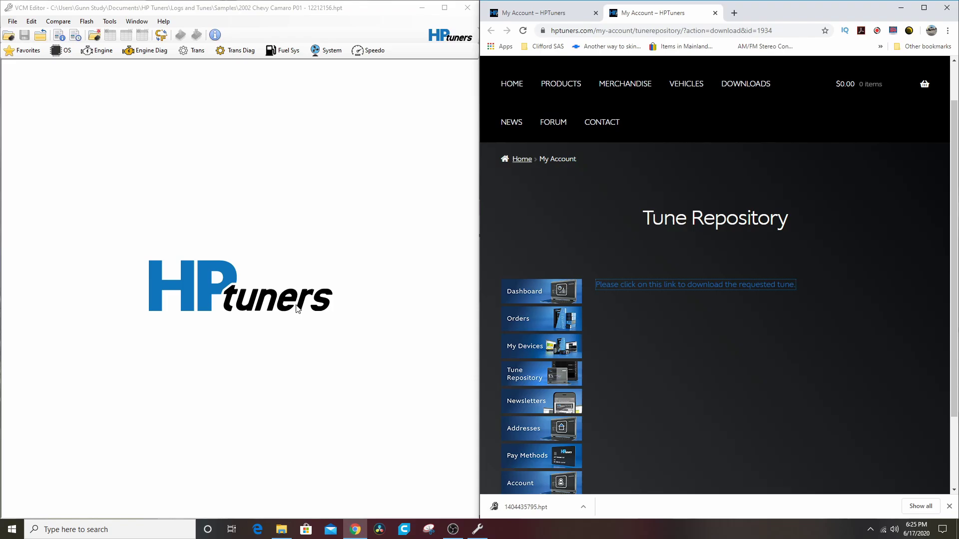
# Load 1404435795.hpt from Downloads as the compare file in VCM Editor.
pyautogui.click(54, 23)
pyautogui.click(54, 23)
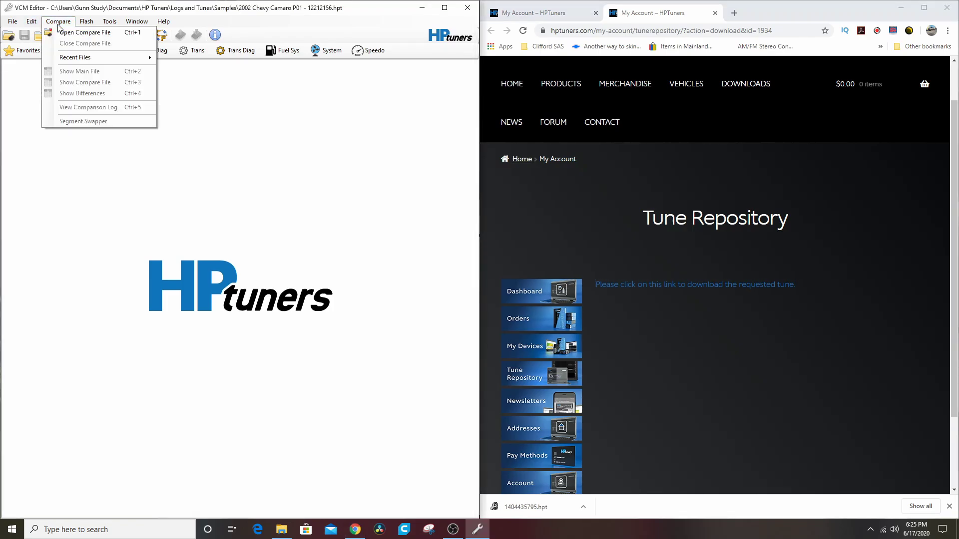
pyautogui.click(65, 32)
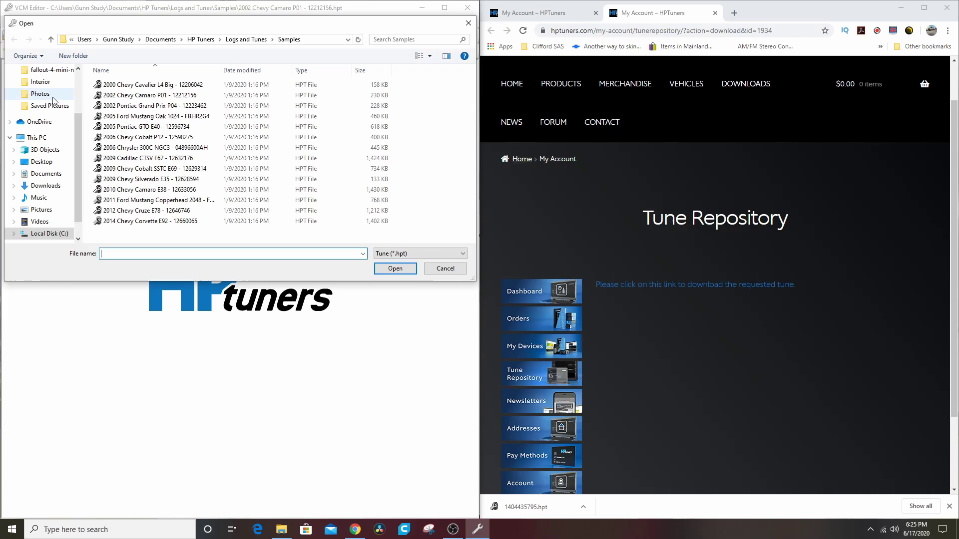
pyautogui.moveTo(79, 135); pyautogui.dragTo(79, 95)
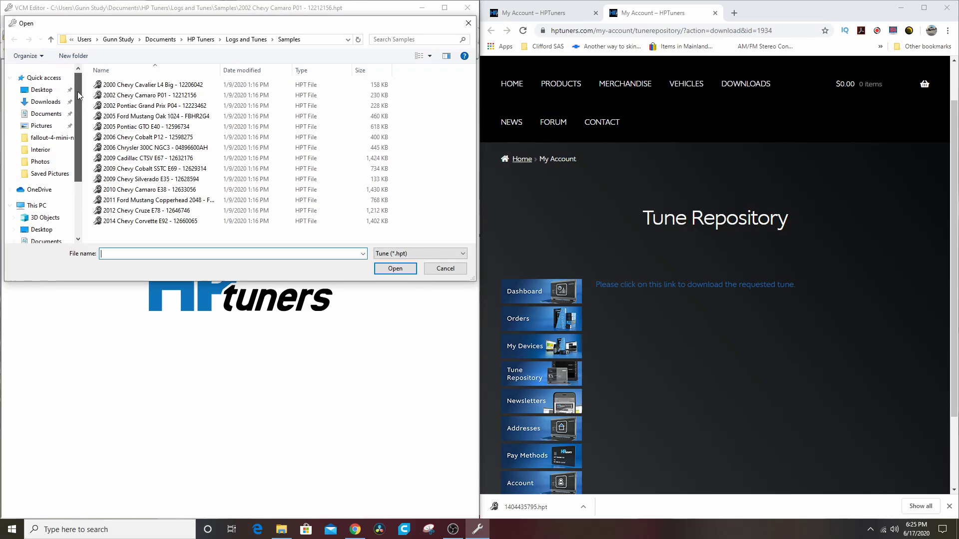
pyautogui.click(44, 101)
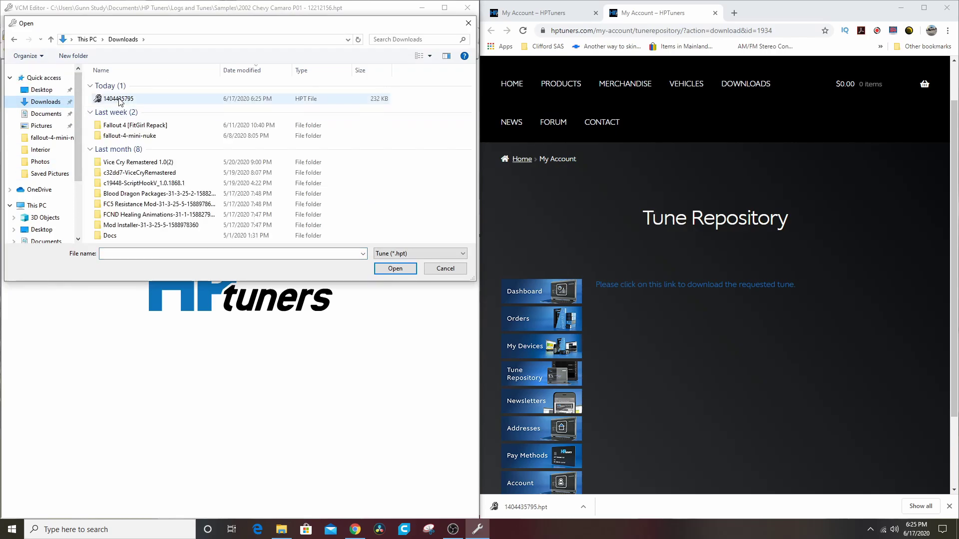
pyautogui.doubleClick(119, 100)
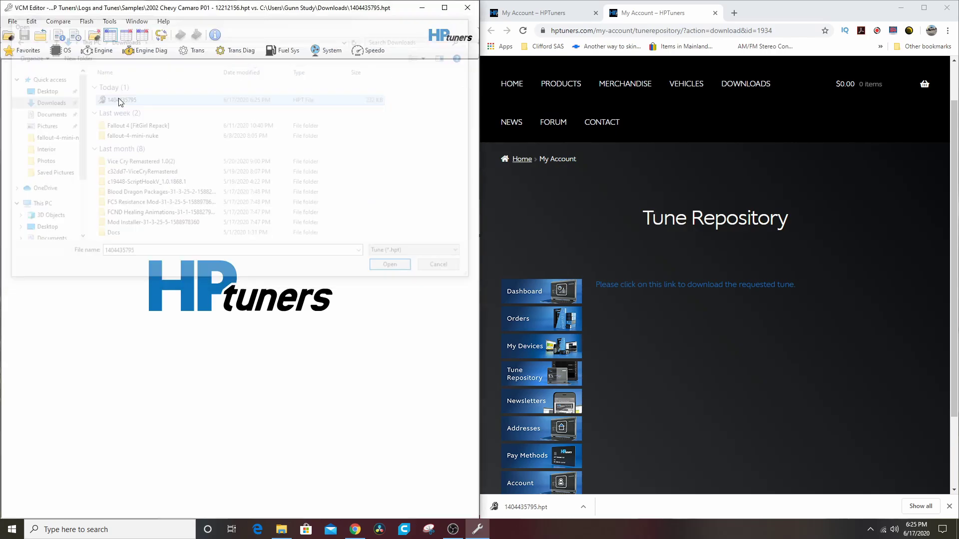
# Import the Transmission segment from the compare tune with Segment Swapper, dismissing the unlicensed notice.
pyautogui.click(59, 23)
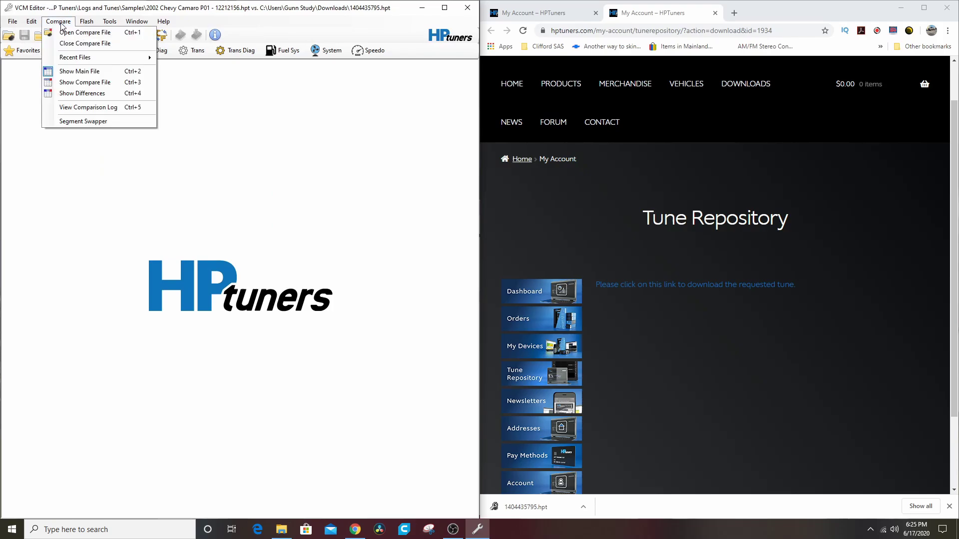
pyautogui.click(87, 124)
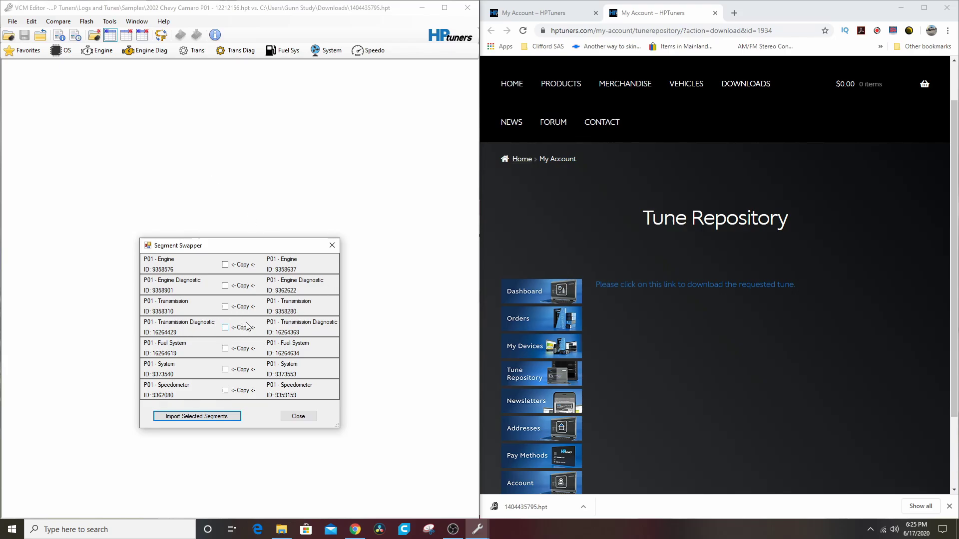
pyautogui.click(225, 306)
pyautogui.click(212, 419)
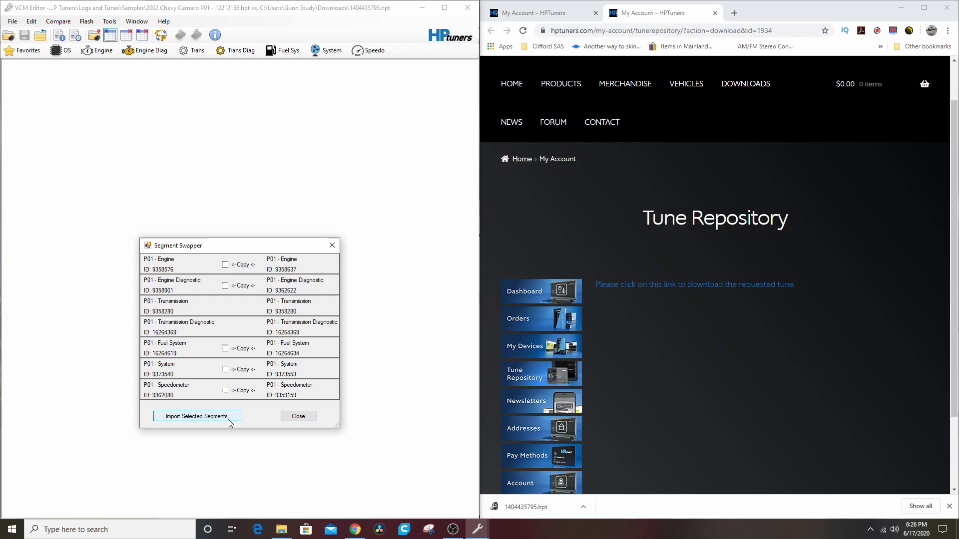
pyautogui.click(300, 417)
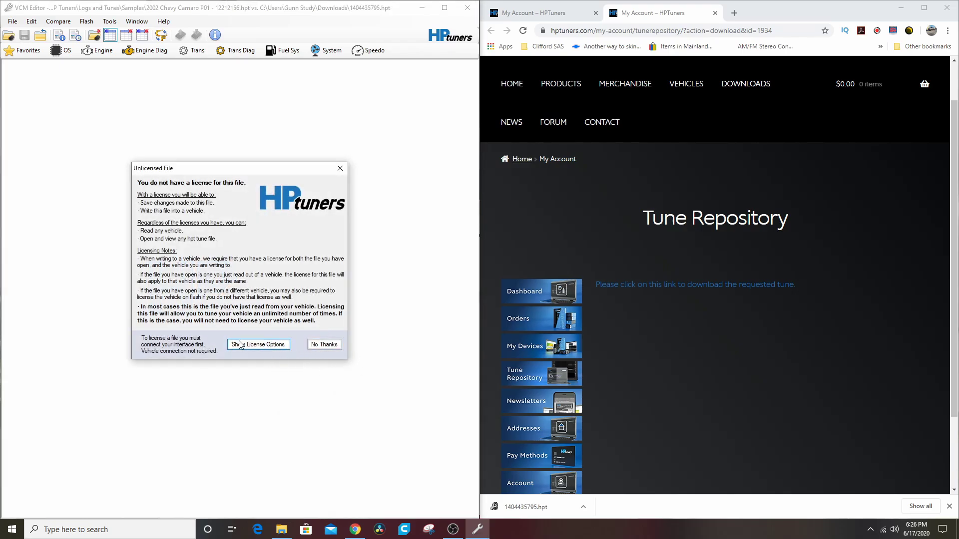
pyautogui.click(340, 168)
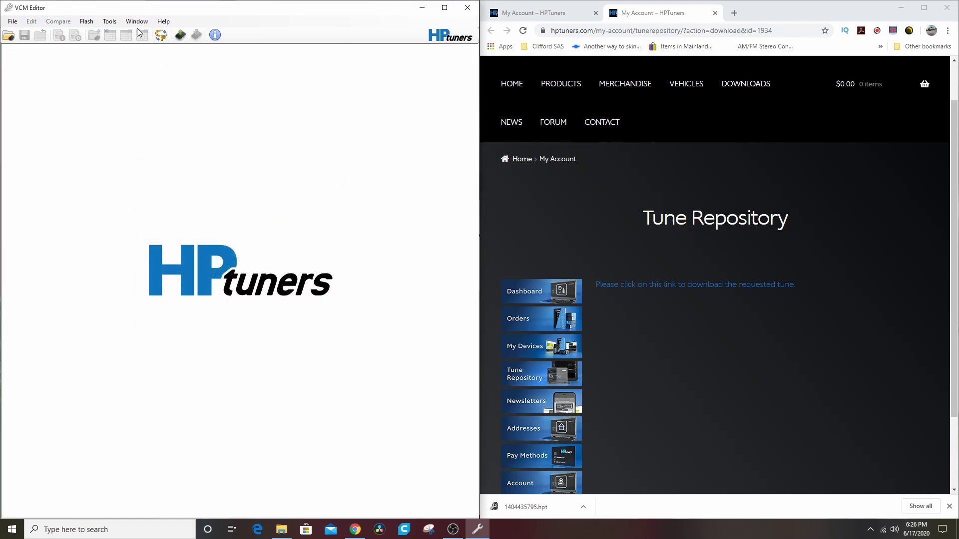
# Reopen the 2002 Chevy Camaro P01 sample tune and maximize the editor.
pyautogui.click(13, 21)
pyautogui.click(25, 32)
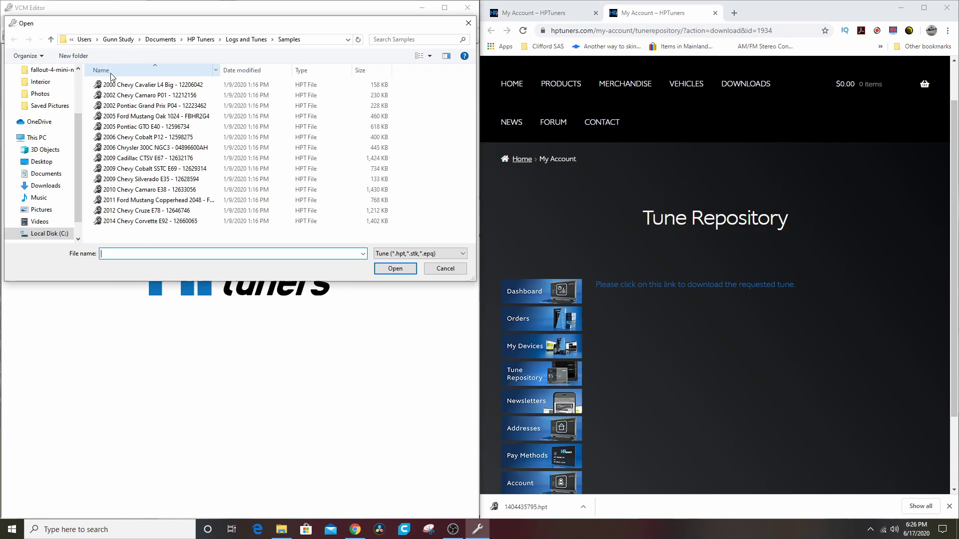
pyautogui.doubleClick(156, 97)
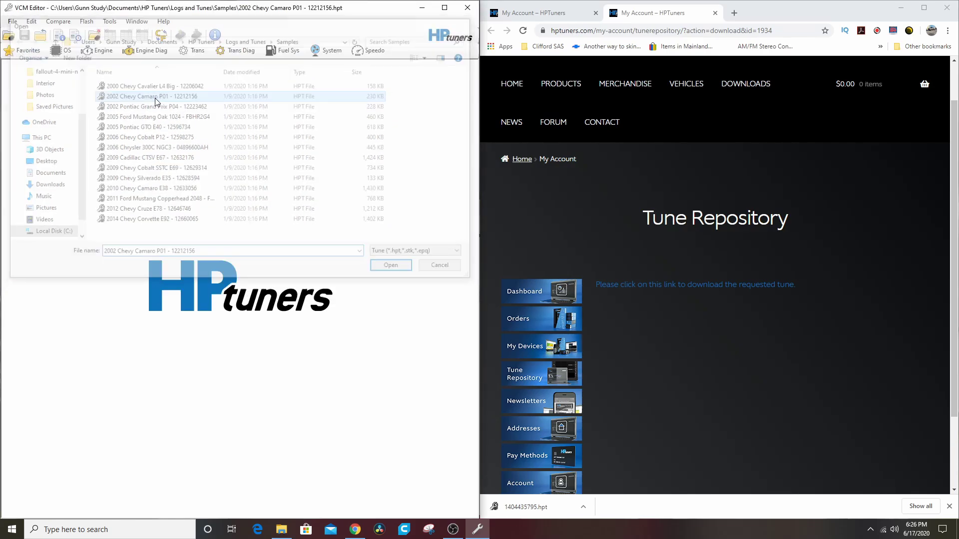
pyautogui.click(445, 8)
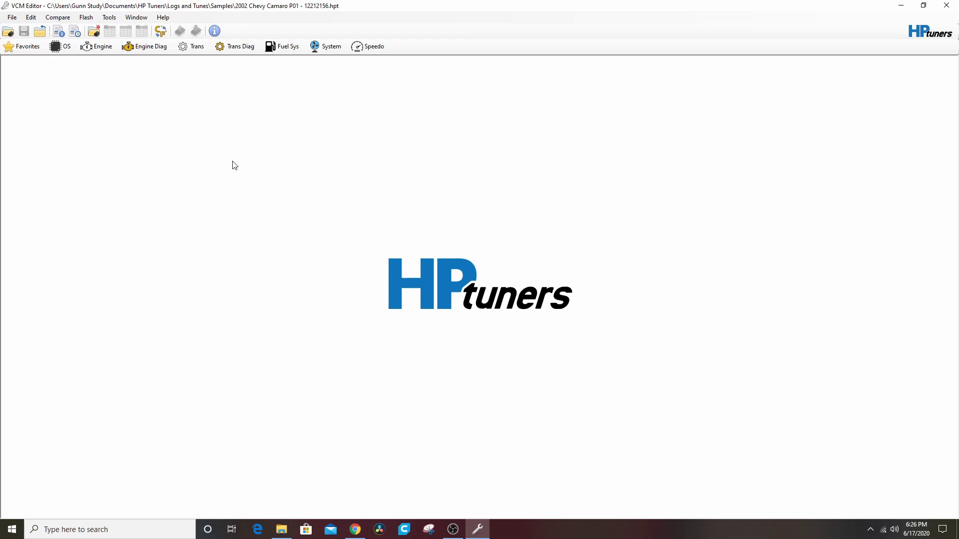
# Close the second repository tab and maximize the Chrome window.
pyautogui.click(355, 530)
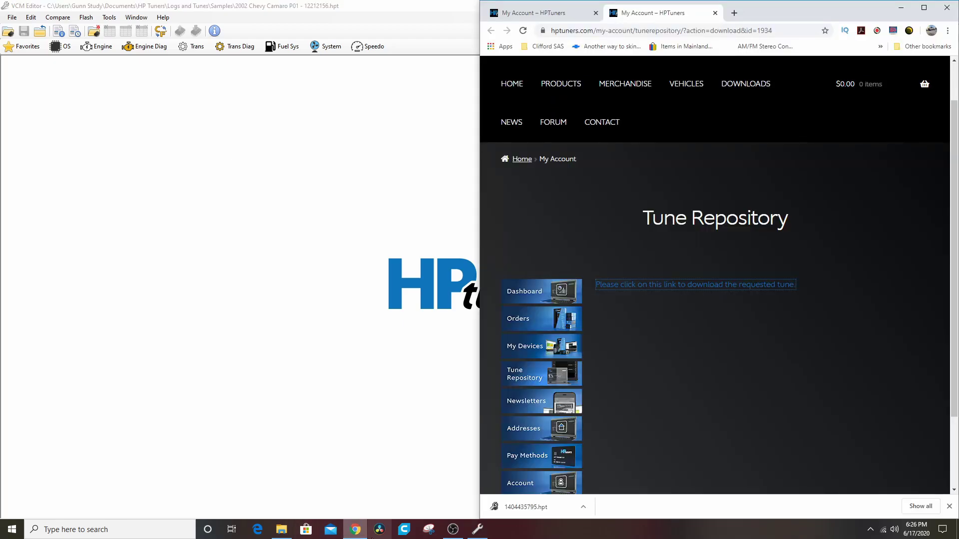
pyautogui.scroll(1, 704, 299)
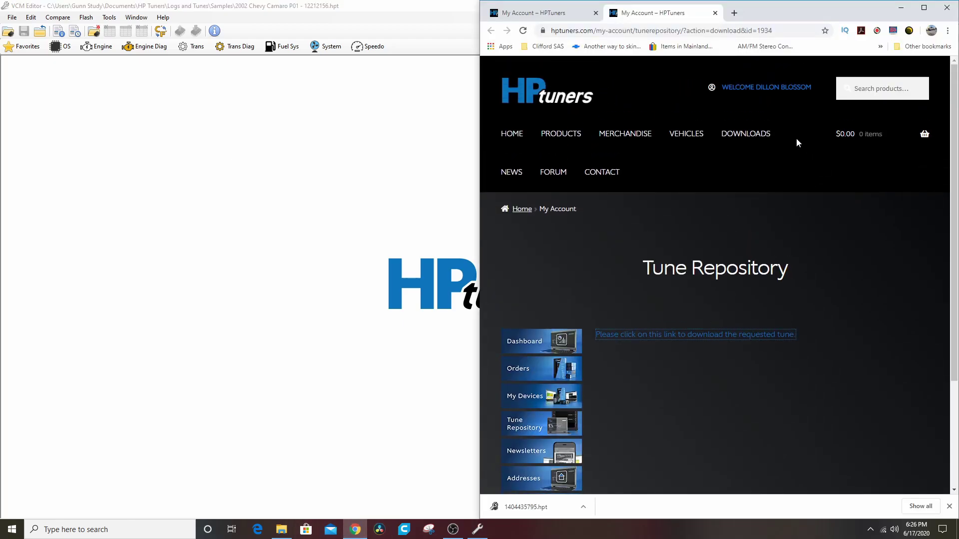
pyautogui.click(715, 13)
pyautogui.scroll(-4, 779, 268)
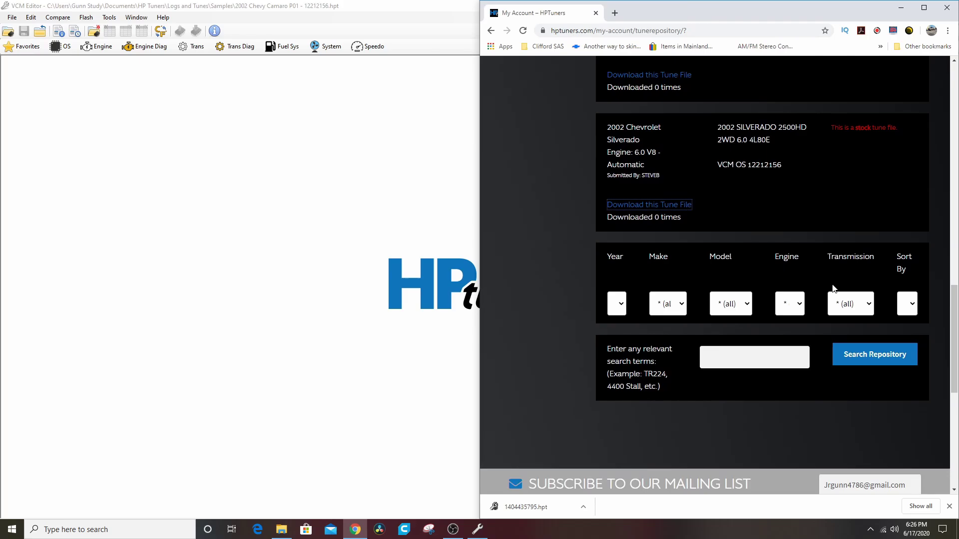
pyautogui.click(923, 7)
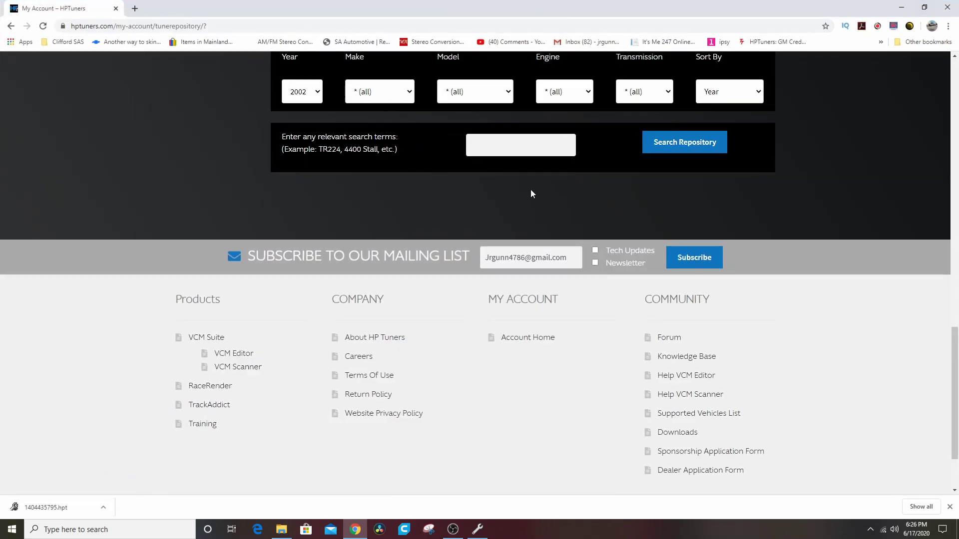
pyautogui.scroll(6, 425, 226)
pyautogui.scroll(12, 423, 224)
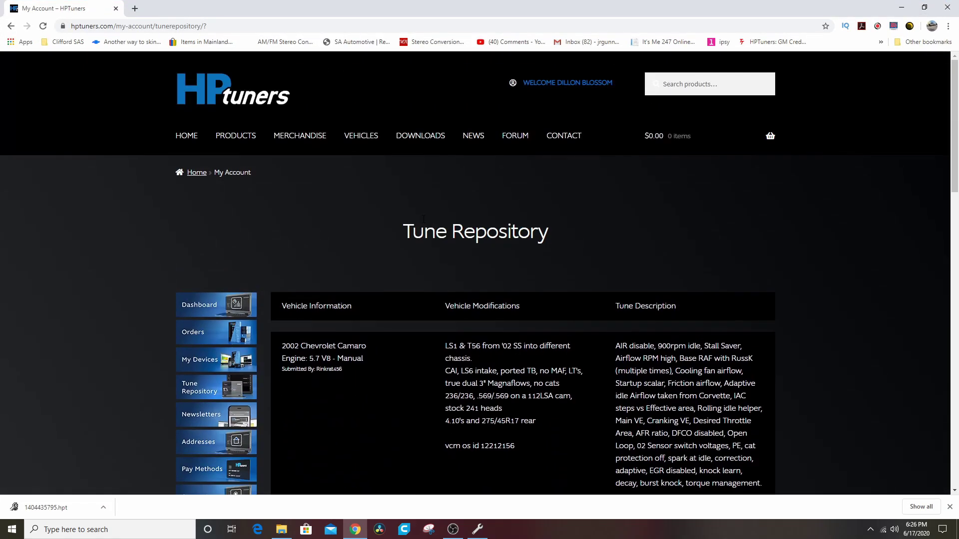
pyautogui.scroll(-10, 424, 220)
pyautogui.scroll(-3, 426, 219)
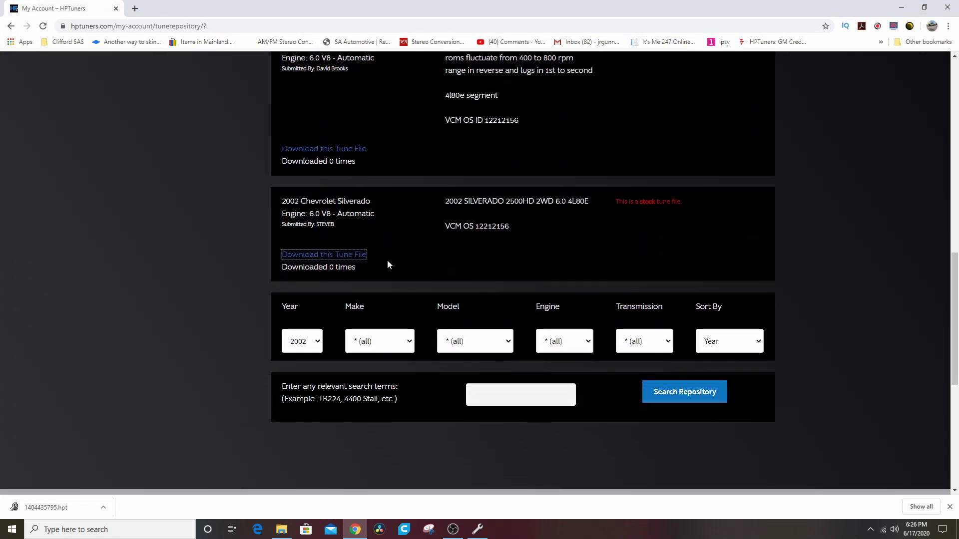
# Search the repository for 2002 tunes and browse the Camaro, Firebird and Silverado results.
pyautogui.click(301, 341)
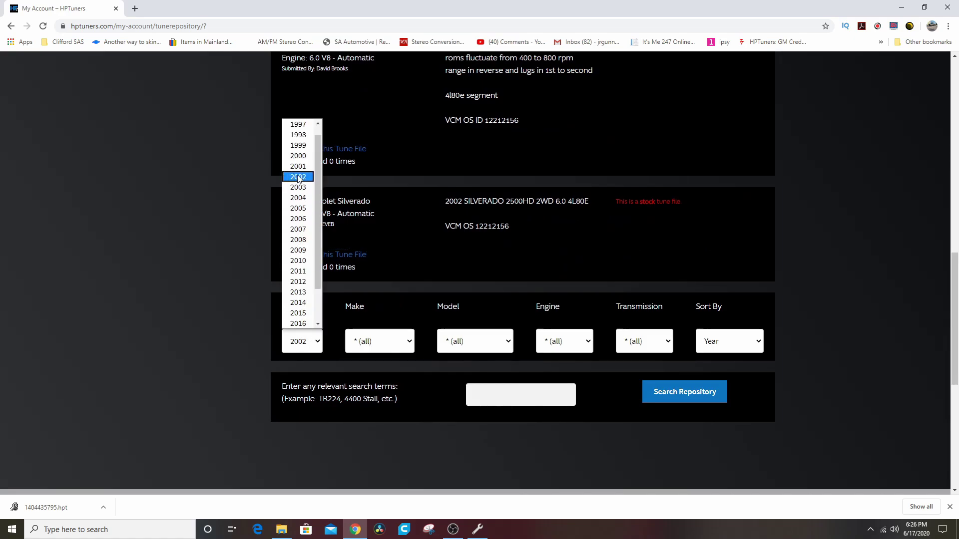
pyautogui.click(299, 177)
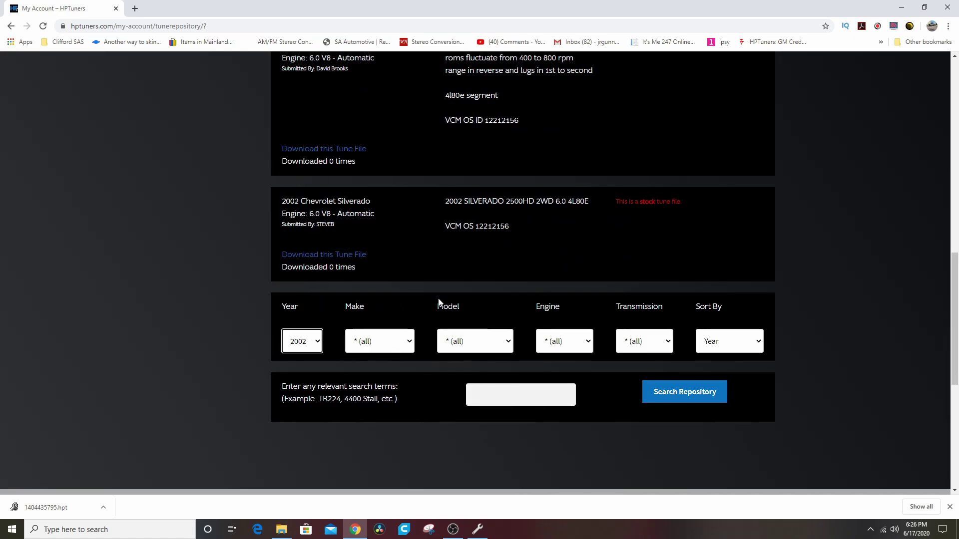
pyautogui.click(682, 392)
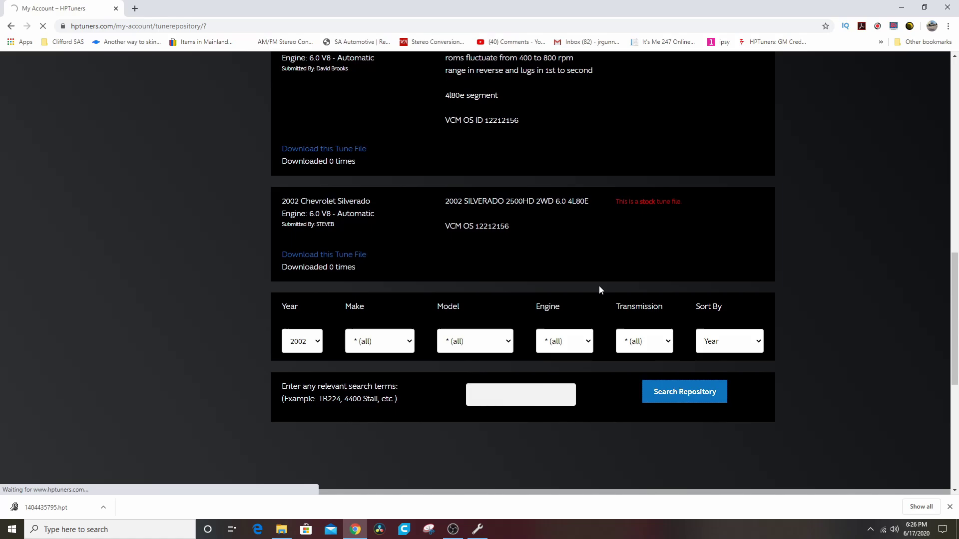
pyautogui.scroll(15, 532, 267)
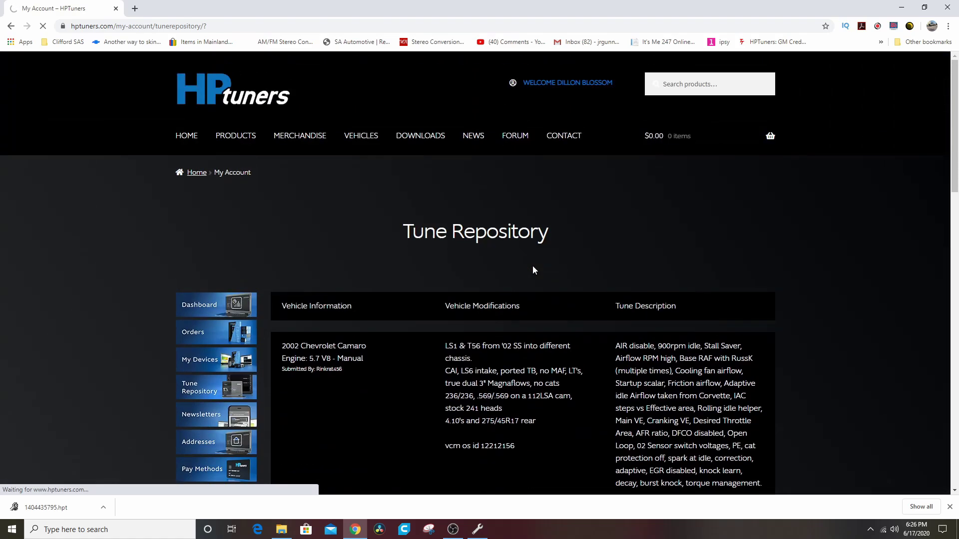
pyautogui.scroll(-15, 703, 314)
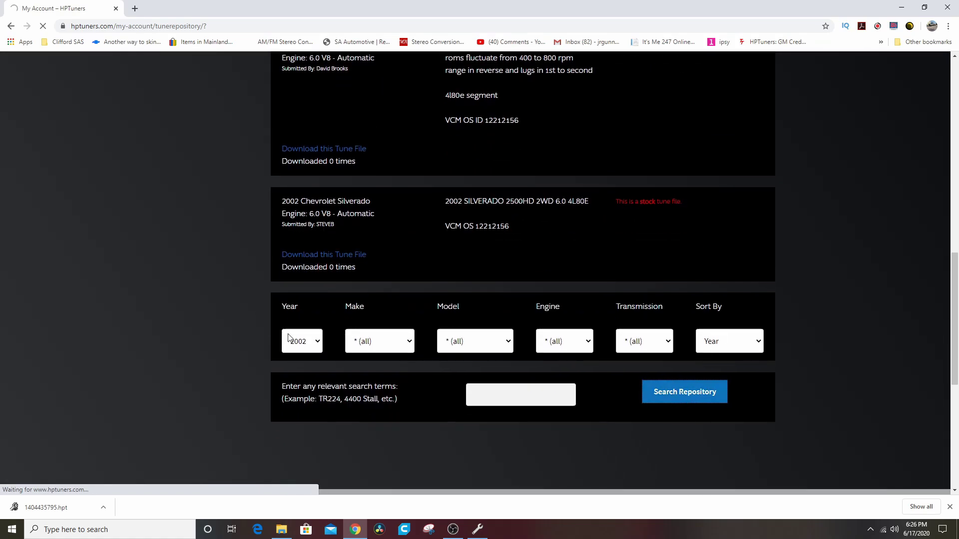
pyautogui.scroll(-2, 367, 319)
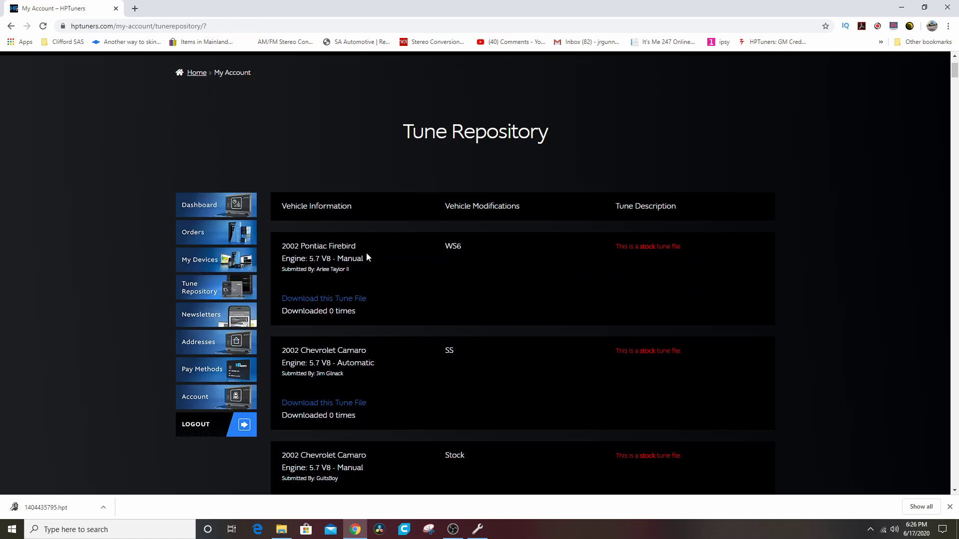
pyautogui.scroll(-2, 423, 250)
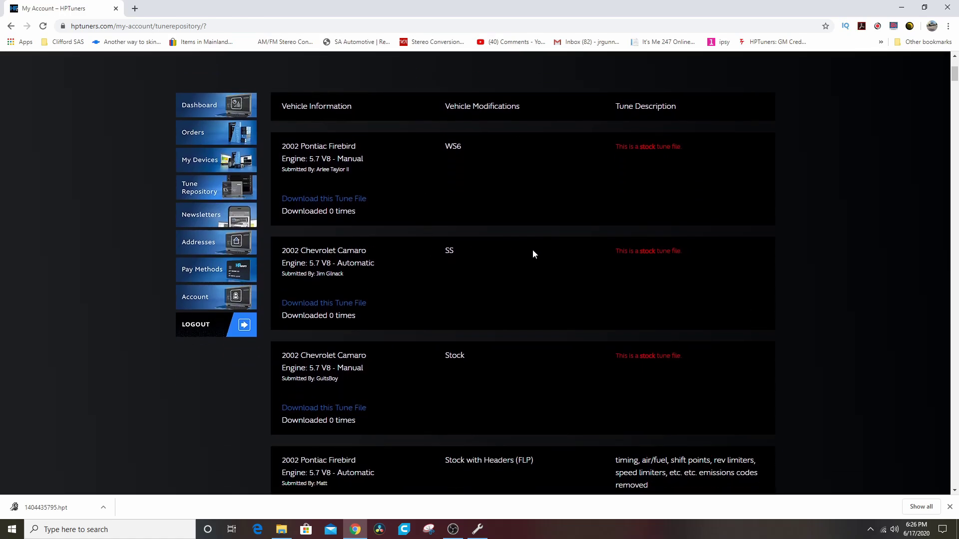
pyautogui.scroll(-2, 532, 256)
pyautogui.scroll(-2, 533, 254)
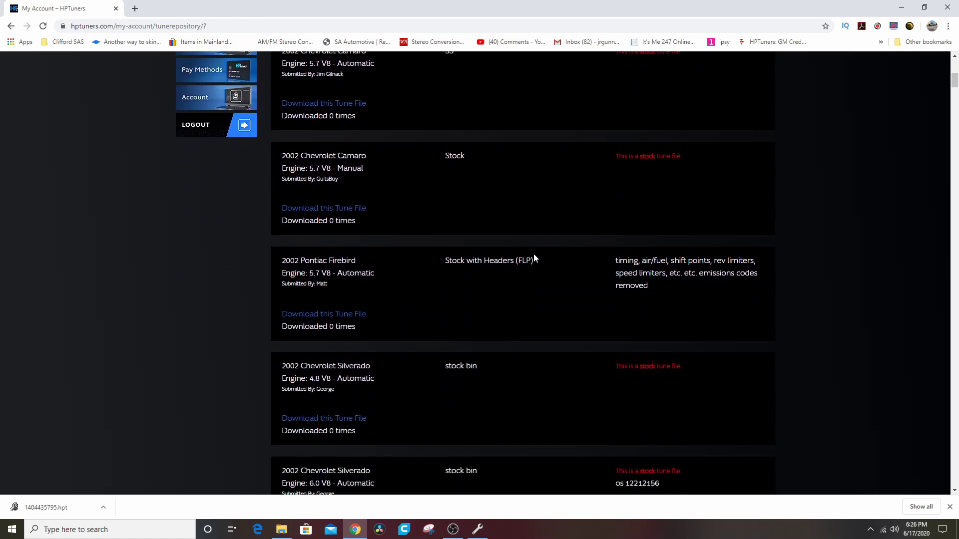
pyautogui.scroll(-4, 509, 283)
pyautogui.scroll(-2, 517, 274)
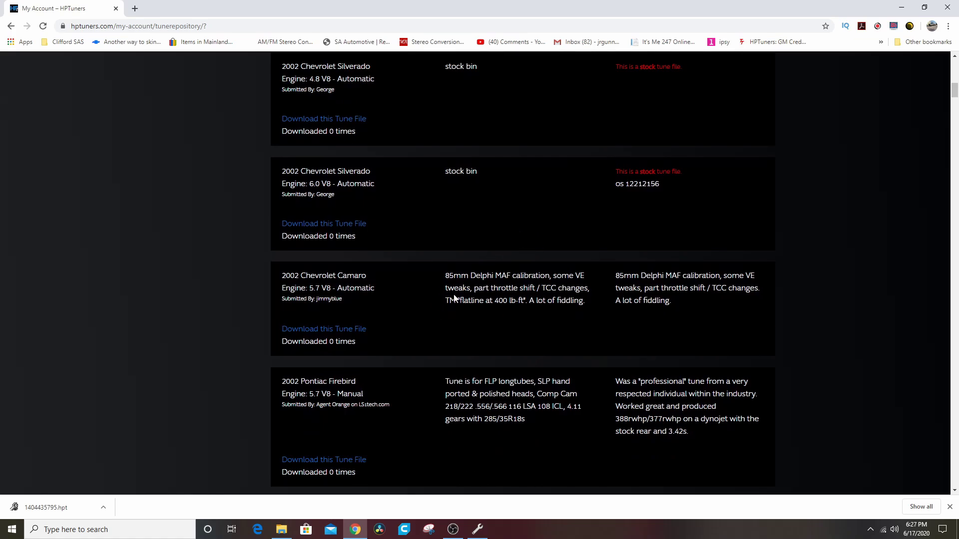
pyautogui.scroll(-2, 454, 299)
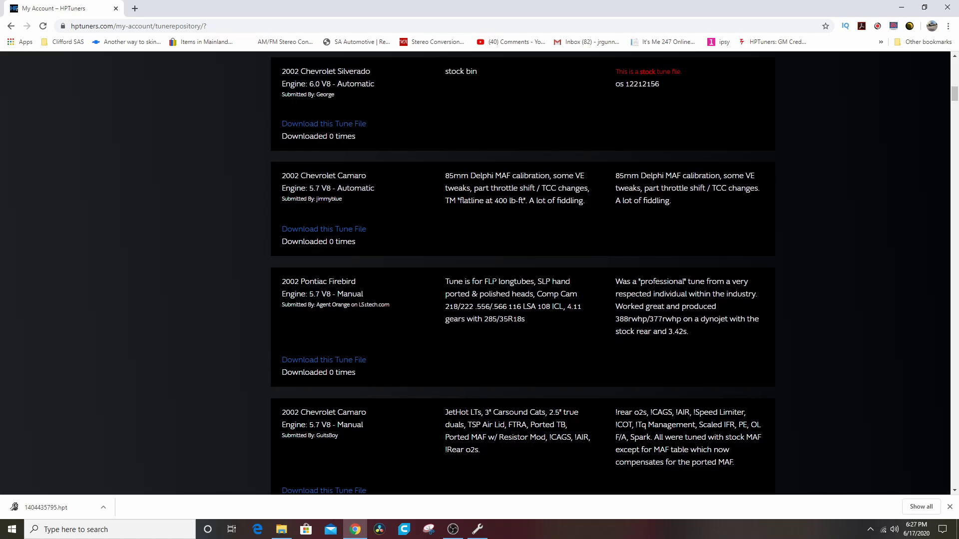
pyautogui.scroll(-1, 493, 282)
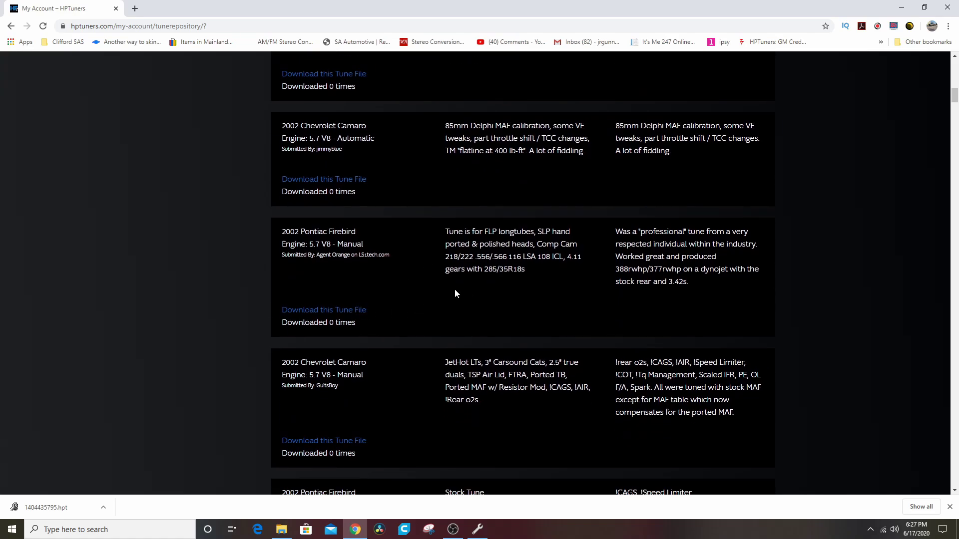
# Download the cammed Firebird tune 2143928621.hpt, load it as compare file, and open Engine settings.
pyautogui.click(341, 311)
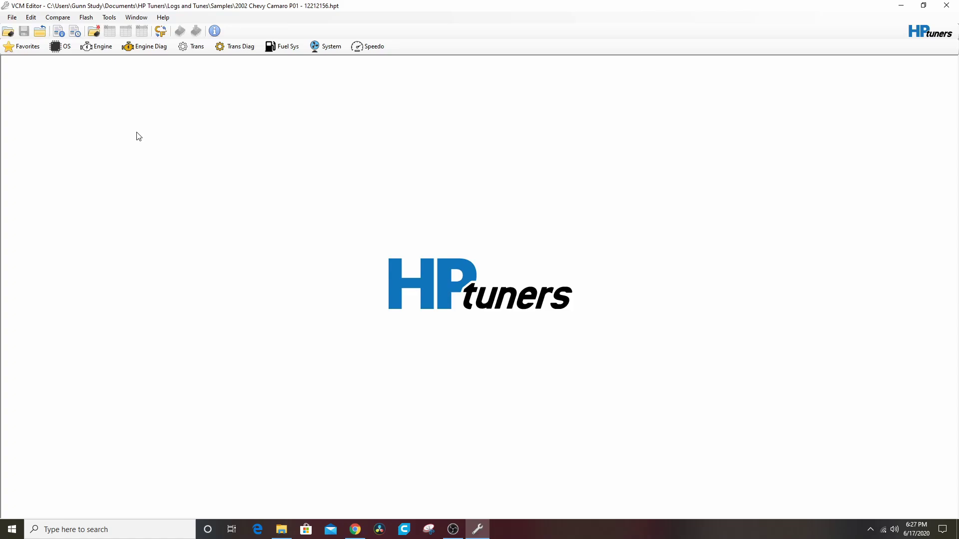
pyautogui.click(12, 18)
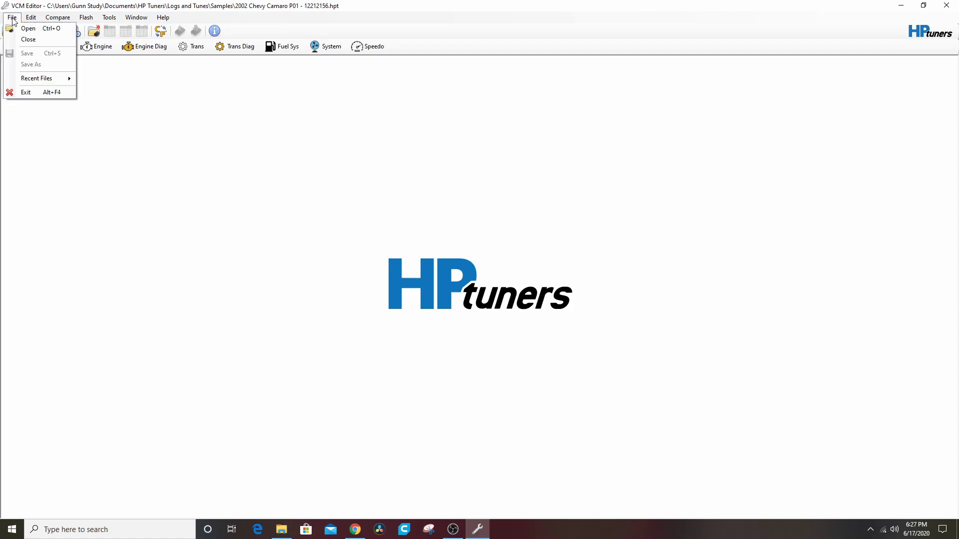
pyautogui.click(57, 17)
pyautogui.click(87, 28)
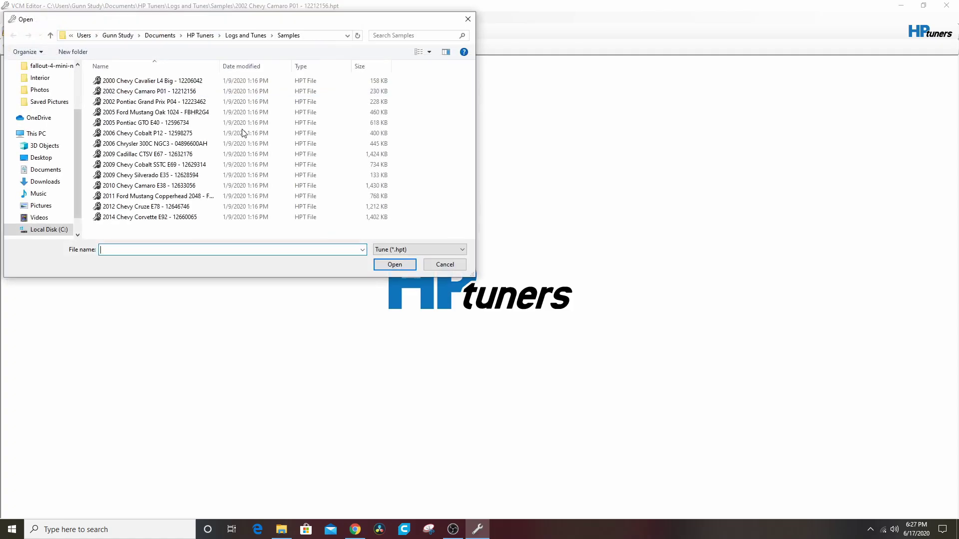
pyautogui.click(45, 183)
pyautogui.doubleClick(130, 94)
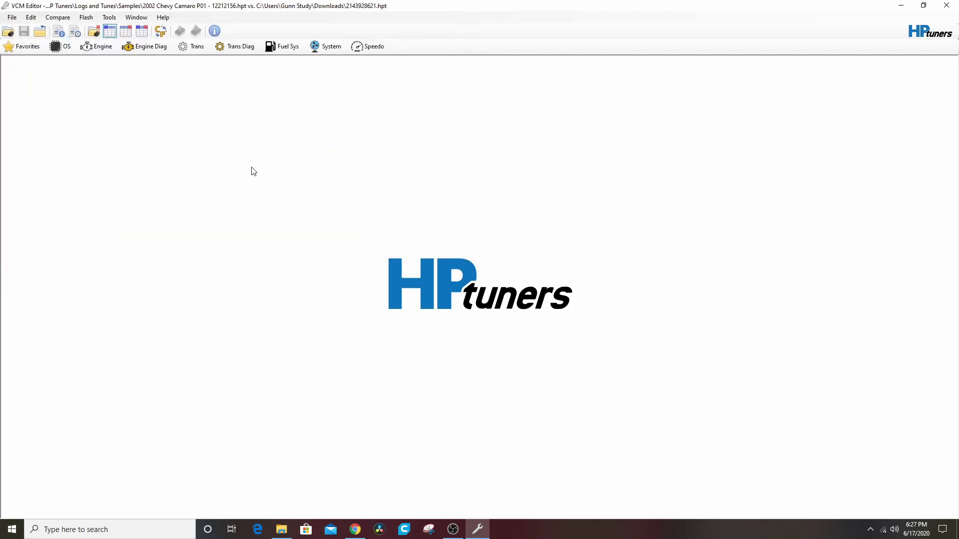
pyautogui.click(92, 49)
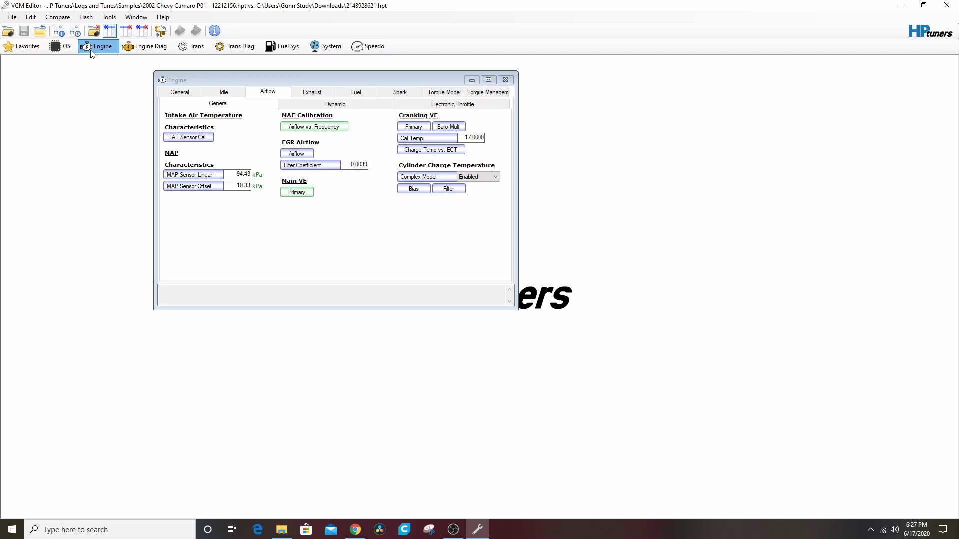
# Compare the Main VE table against 2143928621.hpt, viewing compare values and differences.
pyautogui.click(56, 18)
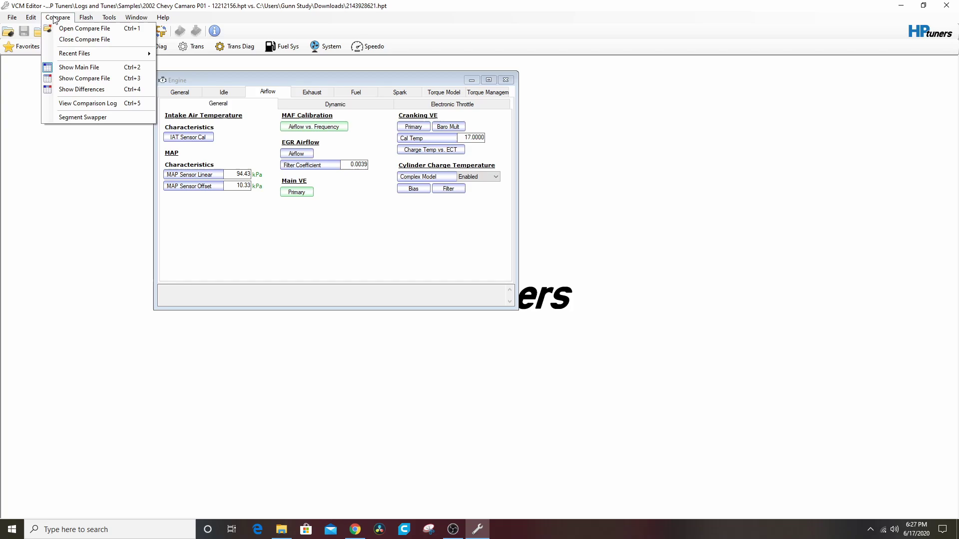
pyautogui.moveTo(83, 19)
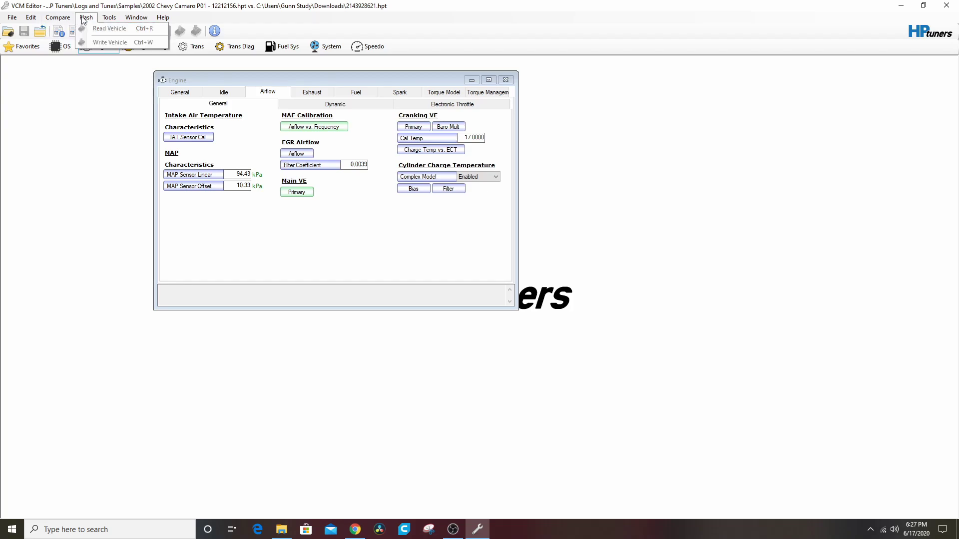
pyautogui.click(58, 153)
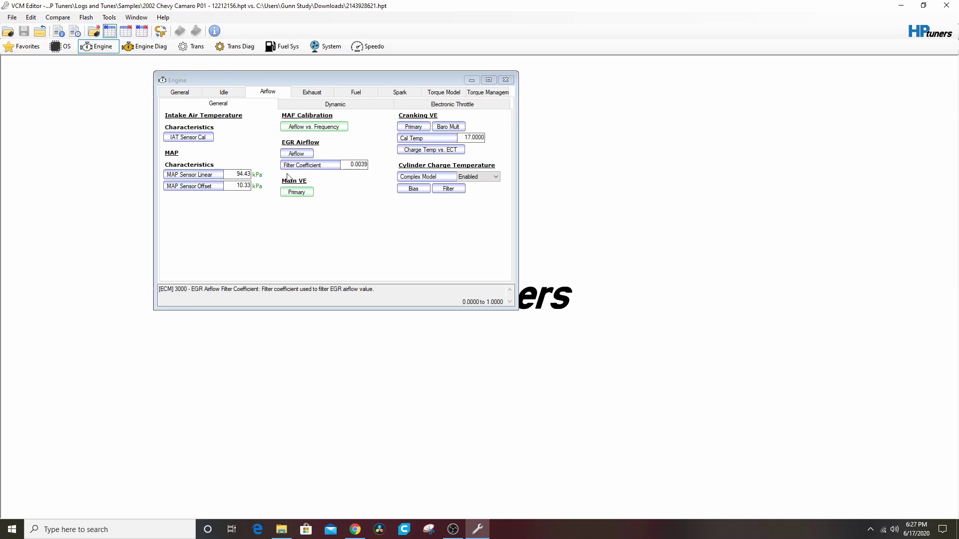
pyautogui.click(297, 192)
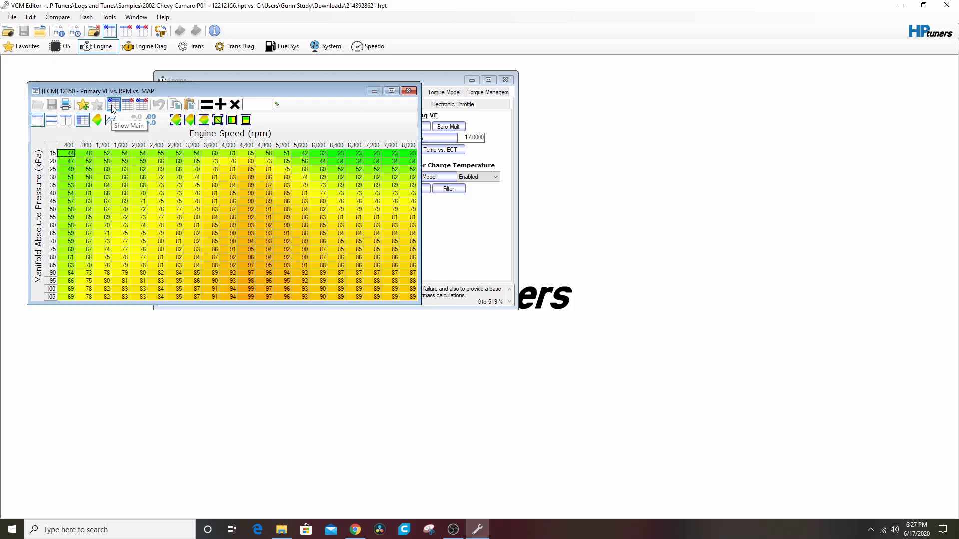
pyautogui.click(131, 105)
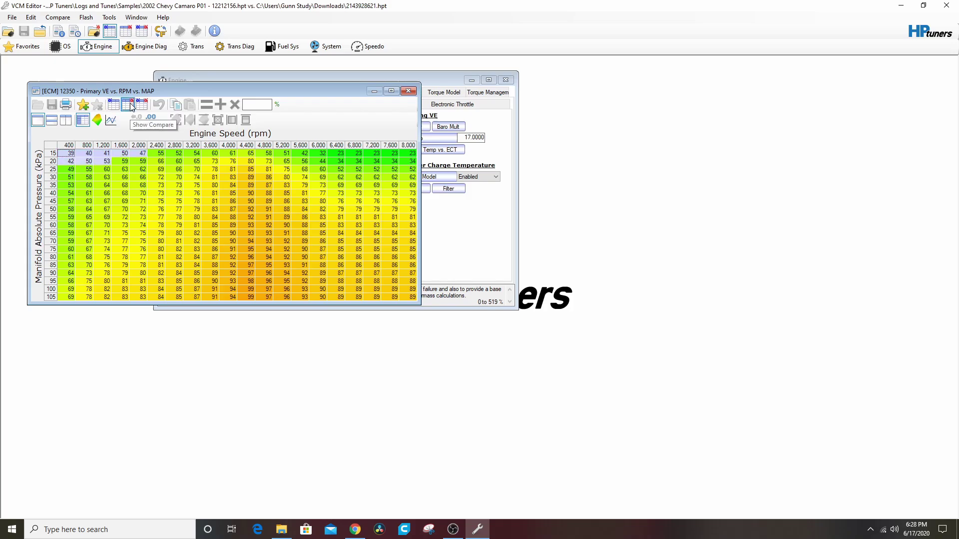
pyautogui.click(143, 106)
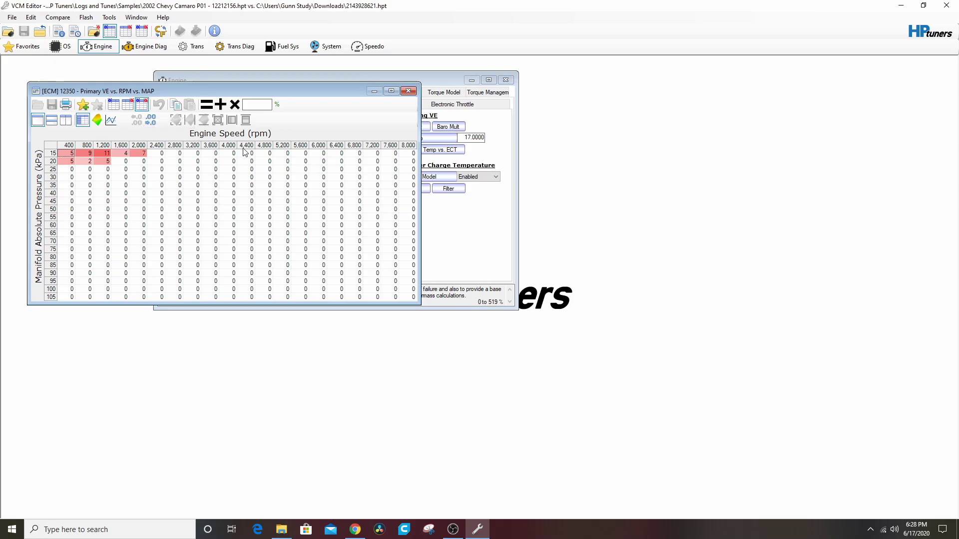
pyautogui.click(409, 91)
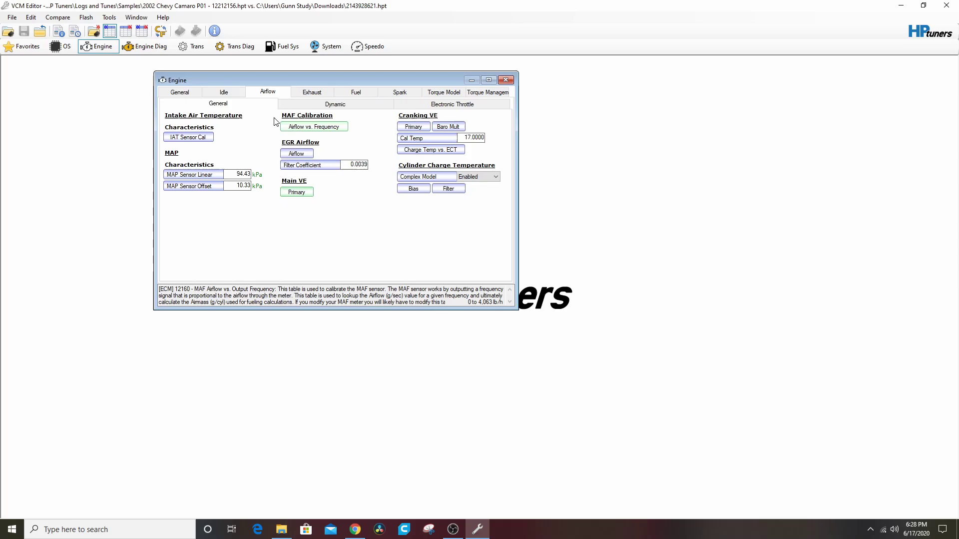
# Compare the Target Idle Speed table's values and differences, then return to Airflow settings.
pyautogui.click(224, 92)
pyautogui.click(188, 128)
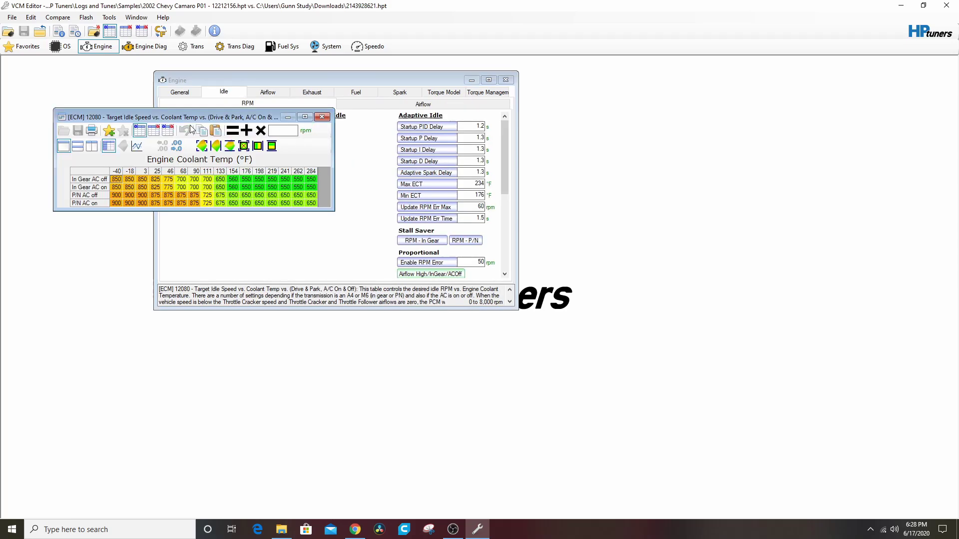
pyautogui.click(156, 132)
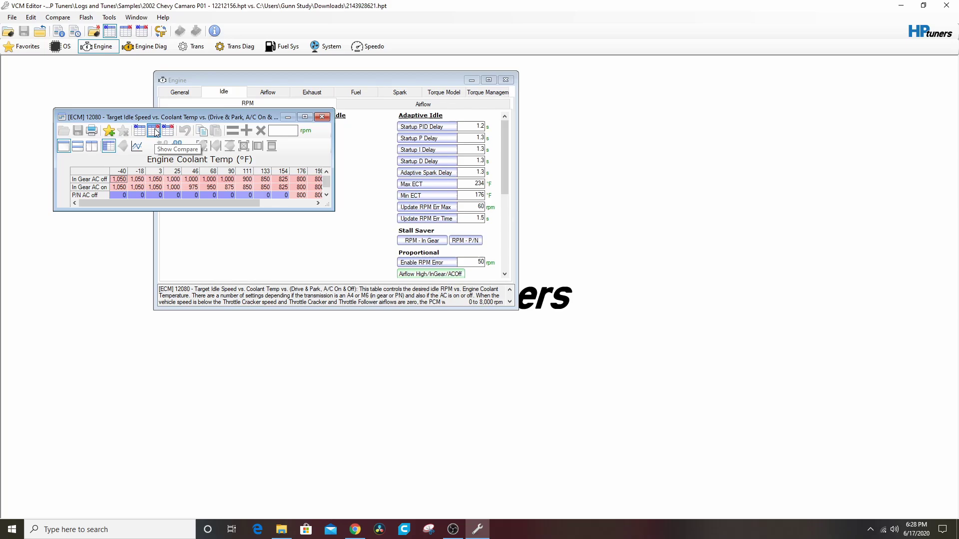
pyautogui.click(168, 131)
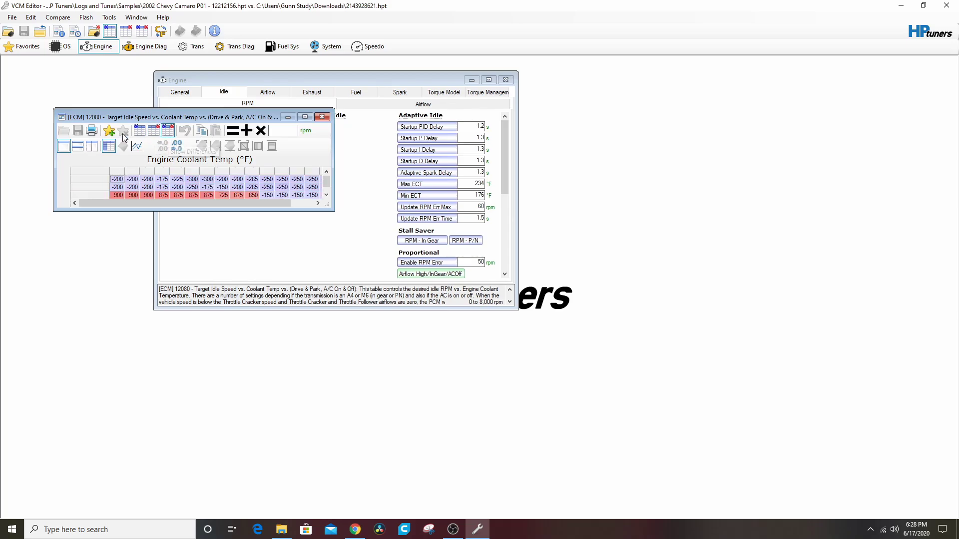
pyautogui.click(321, 117)
pyautogui.click(270, 92)
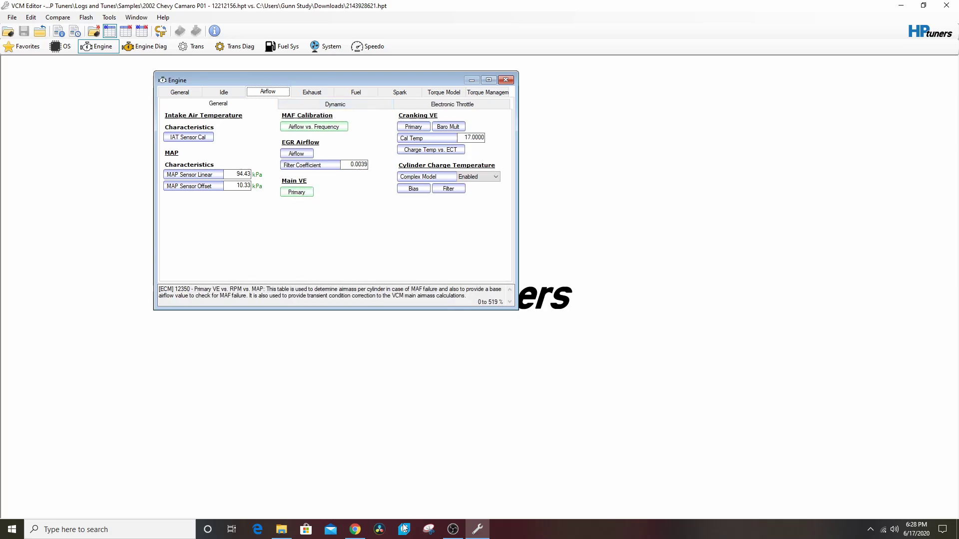
# Close the leftover download page and scroll the repository list to the Crane-cammed Corvette tune.
pyautogui.click(355, 531)
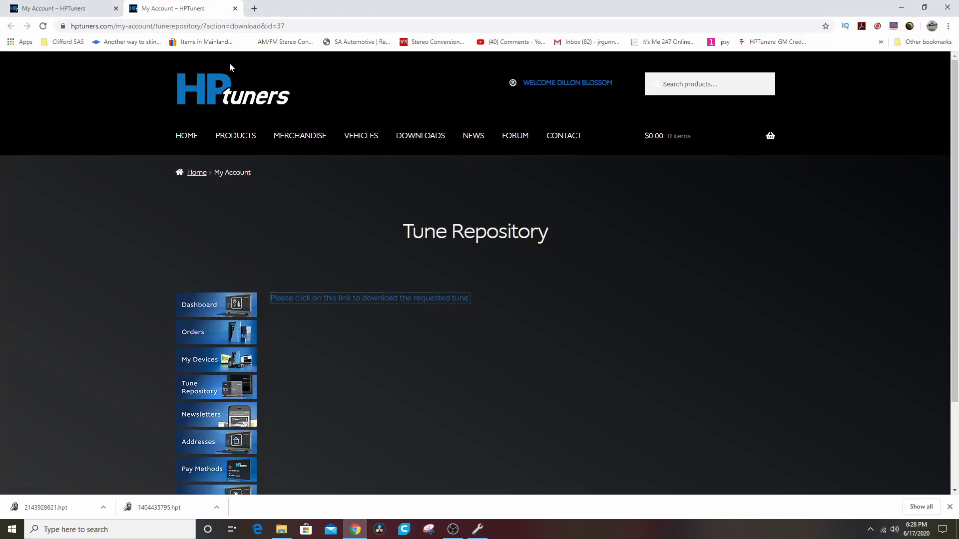
pyautogui.click(236, 8)
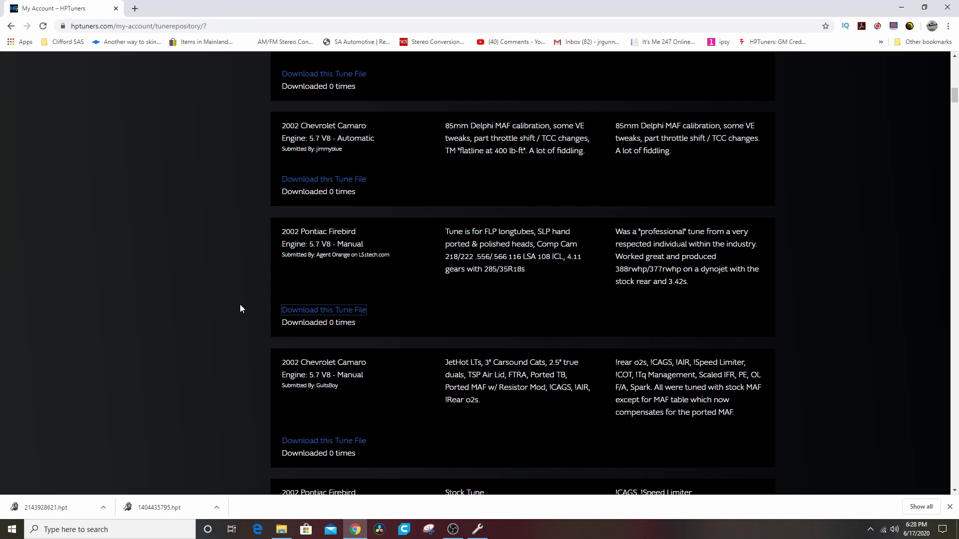
pyautogui.scroll(-10, 240, 309)
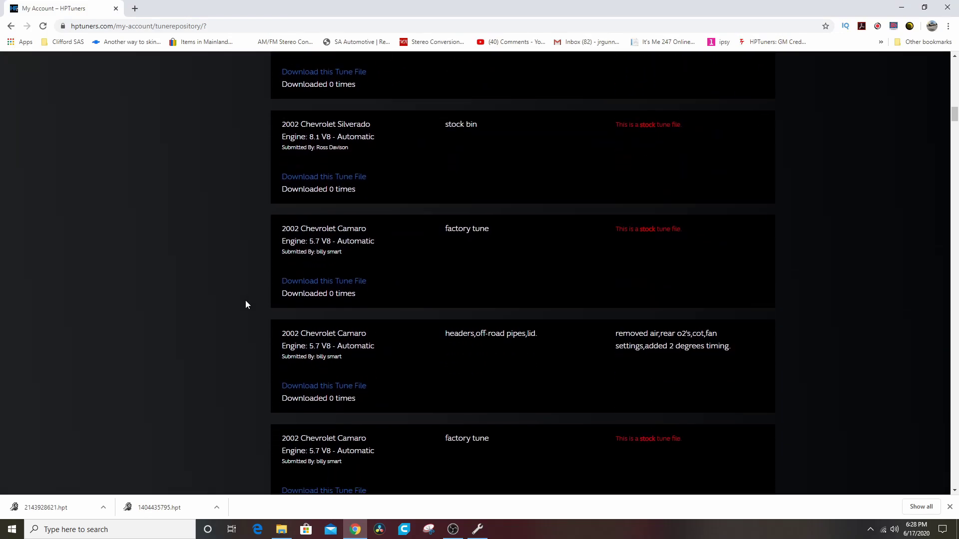
pyautogui.scroll(-9, 245, 305)
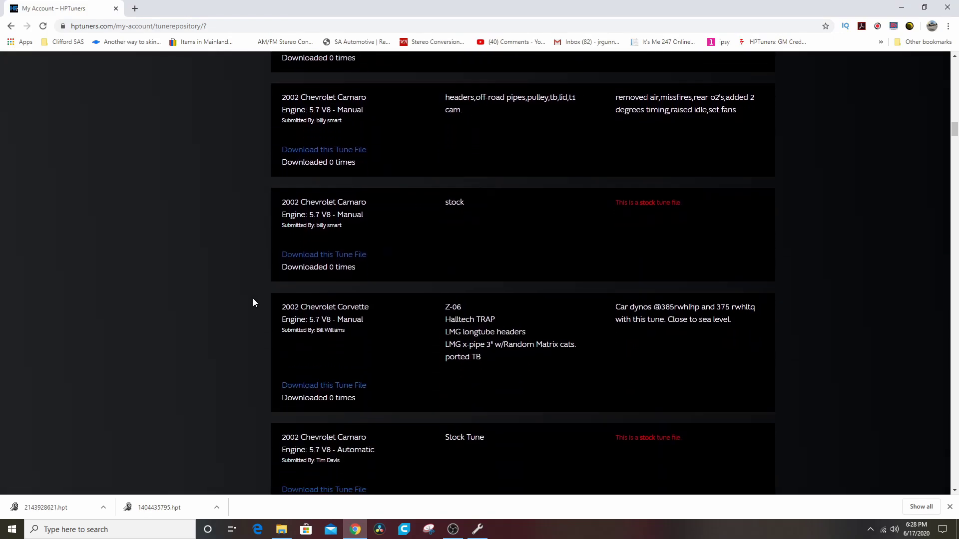
pyautogui.scroll(-7, 253, 299)
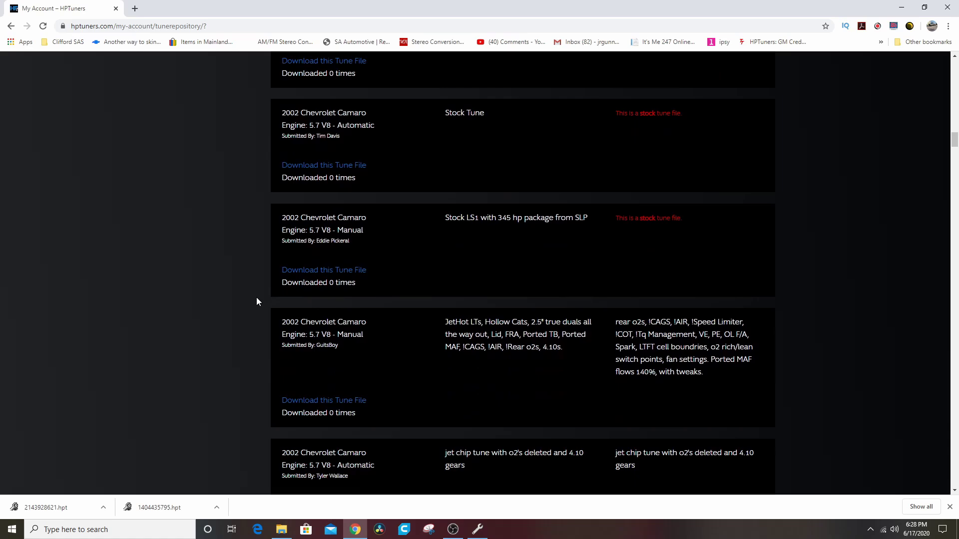
pyautogui.scroll(-2, 257, 298)
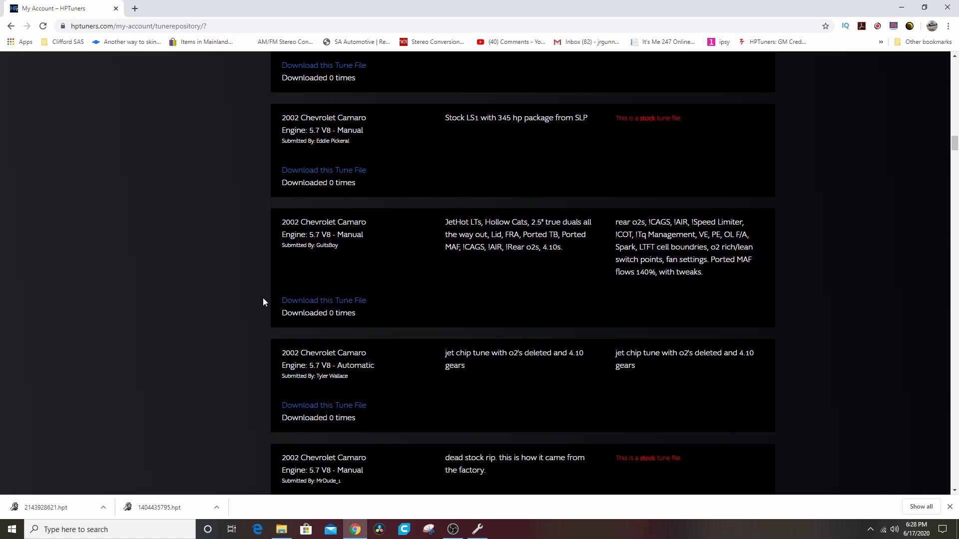
pyautogui.scroll(-1, 265, 298)
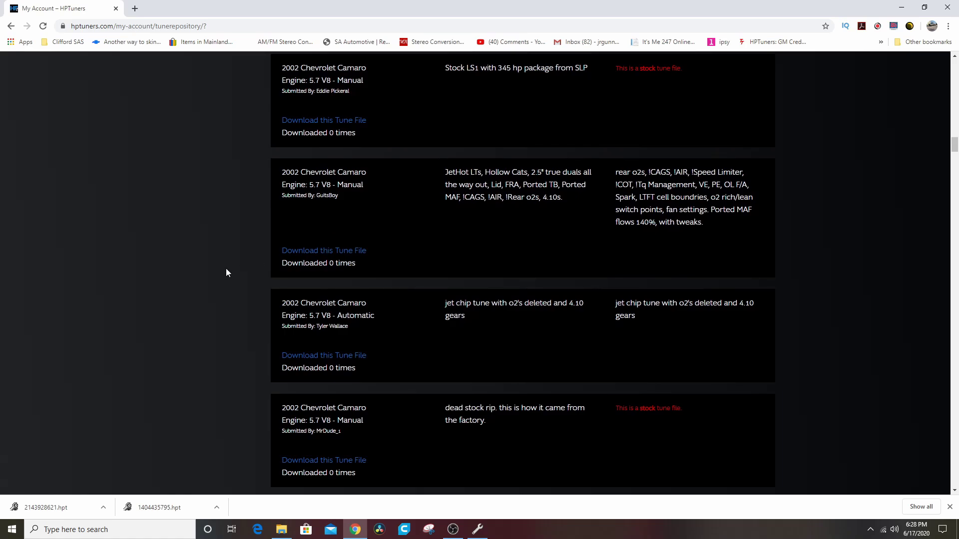
pyautogui.scroll(-1, 227, 269)
pyautogui.scroll(-3, 226, 272)
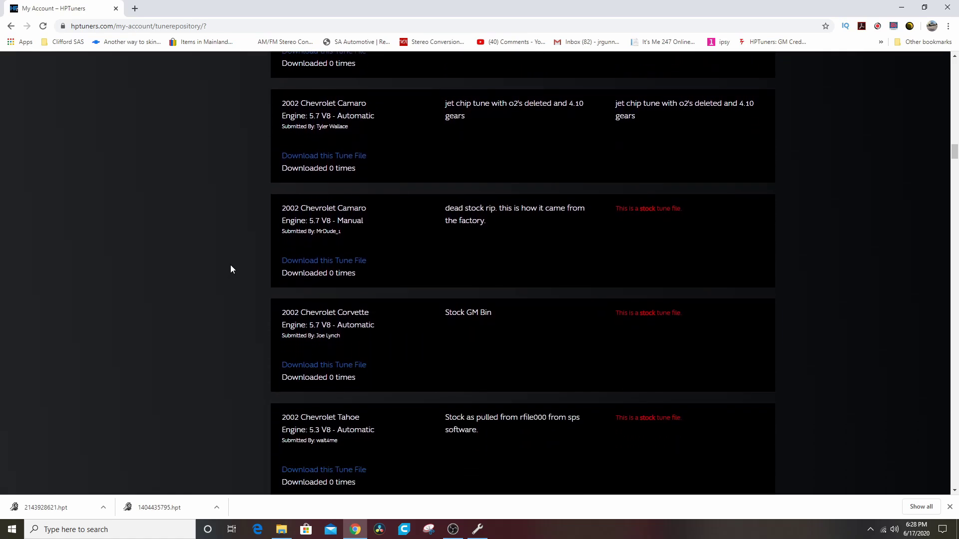
pyautogui.scroll(-6, 233, 265)
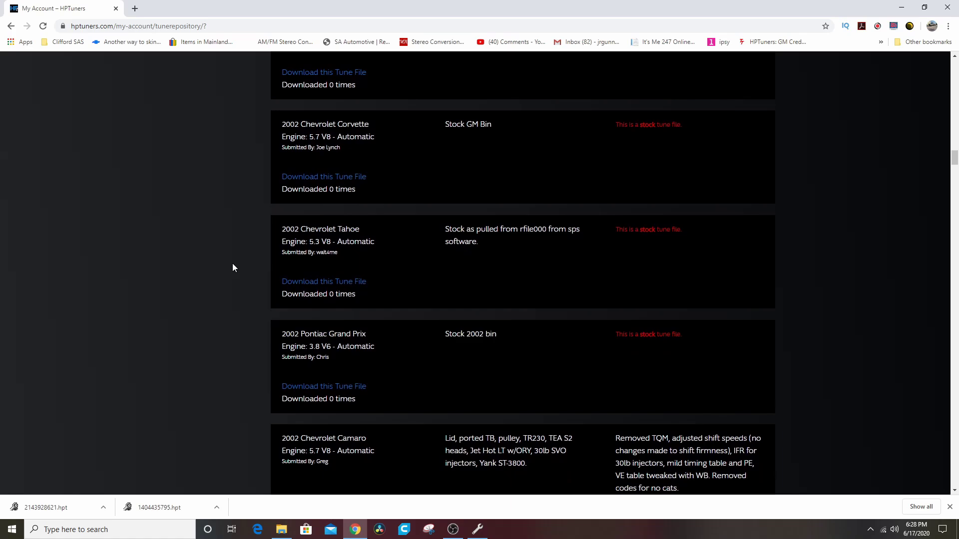
pyautogui.scroll(-7, 233, 263)
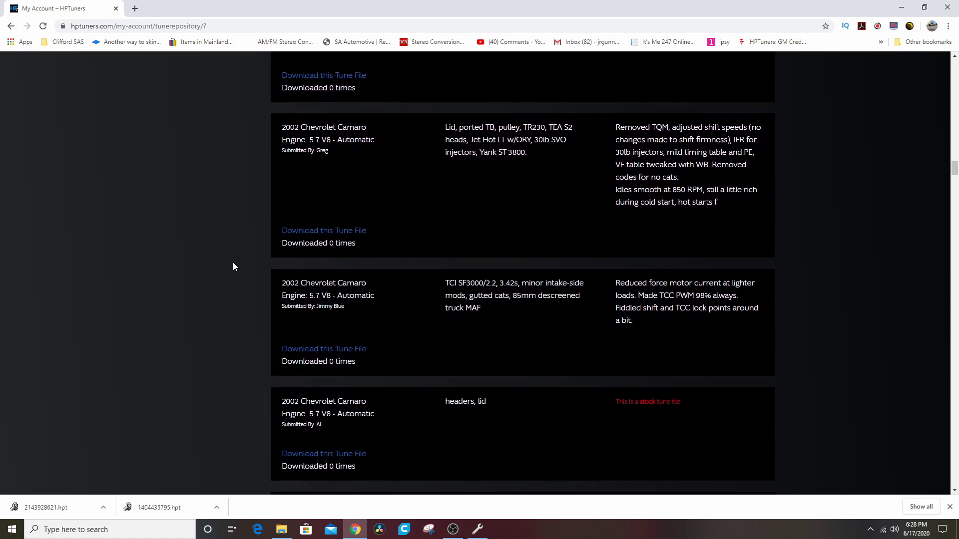
pyautogui.scroll(-6, 233, 263)
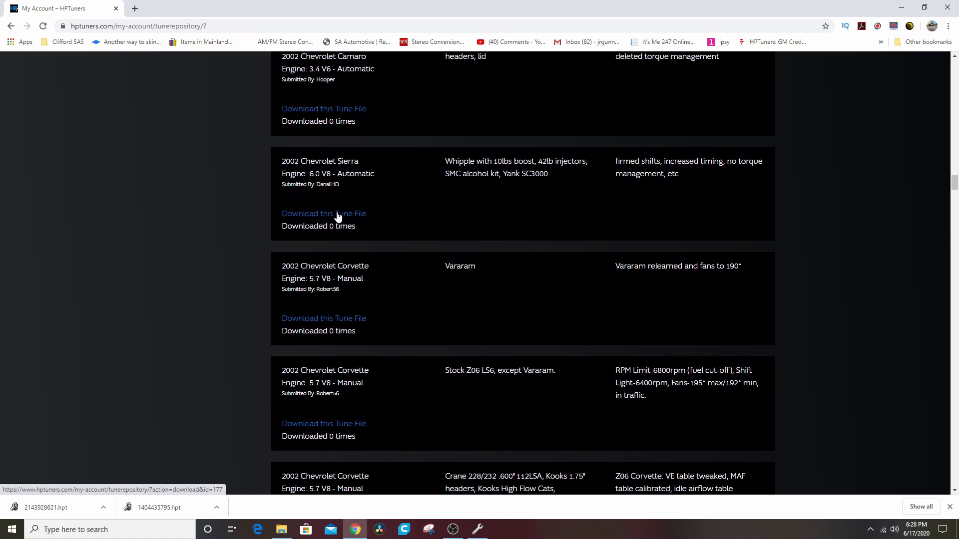
pyautogui.scroll(-4, 217, 218)
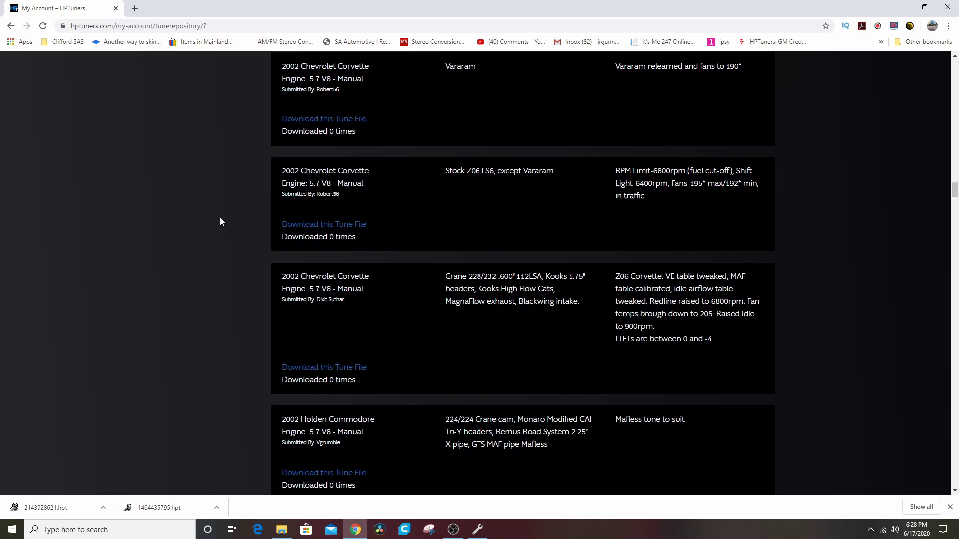
pyautogui.scroll(-1, 224, 220)
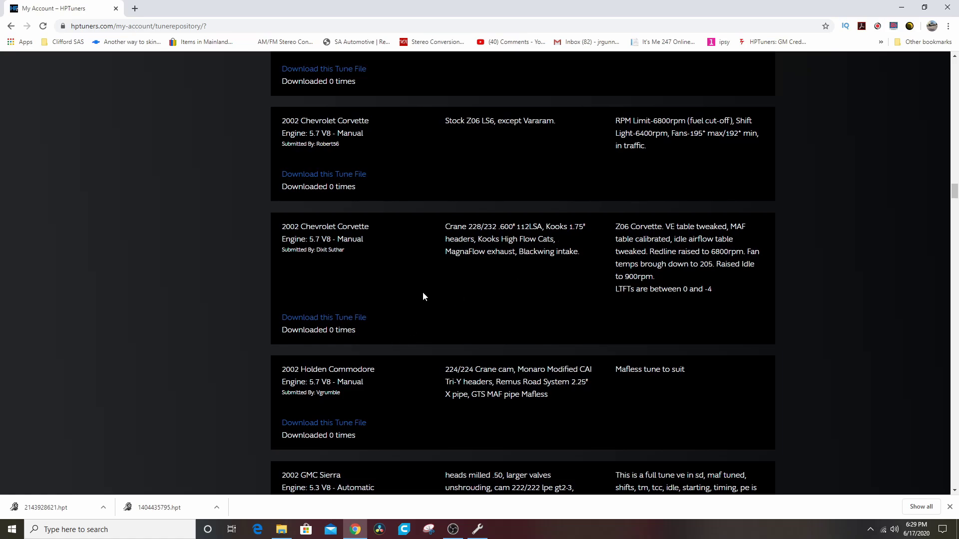
# Download the Crane-cammed 2002 Corvette tune as 14583616349.hpt, accepting the disclaimer.
pyautogui.click(329, 318)
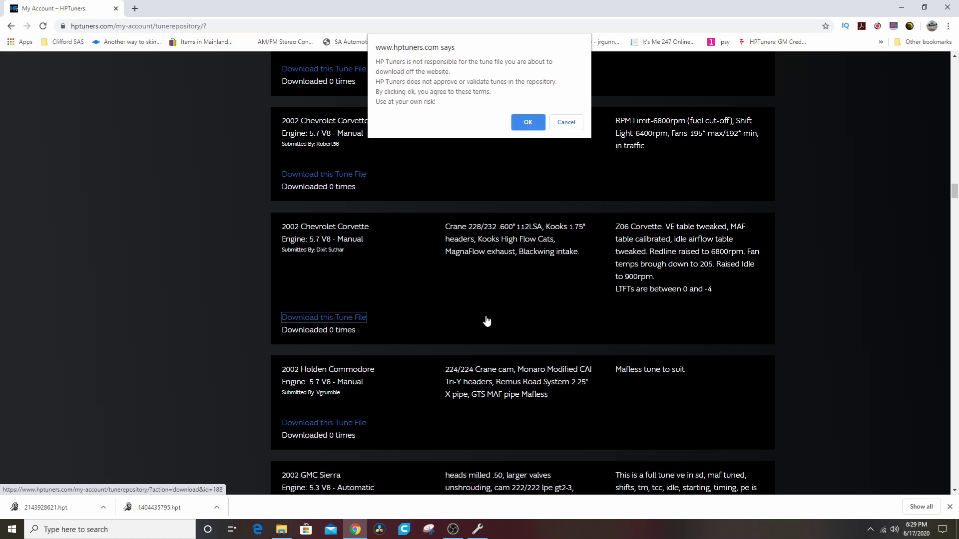
pyautogui.click(529, 118)
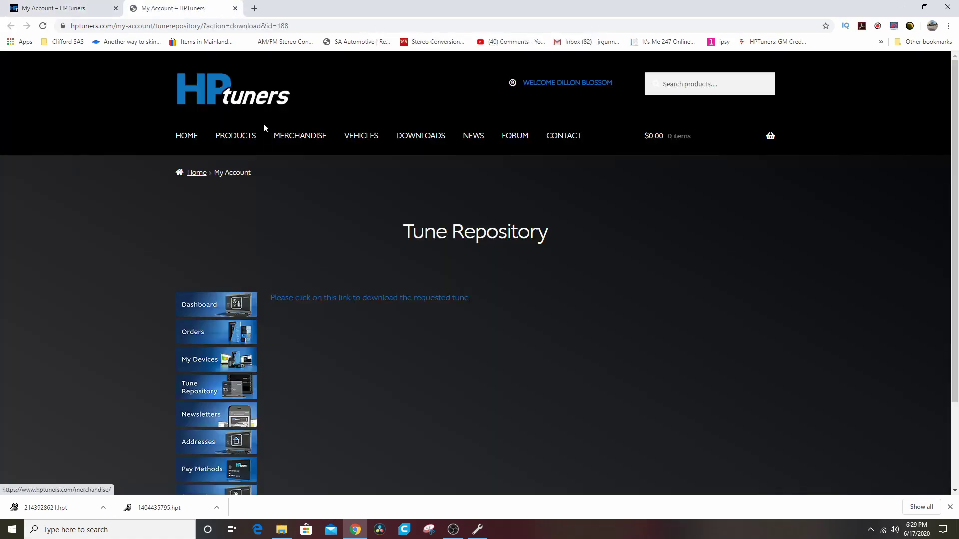
pyautogui.click(316, 302)
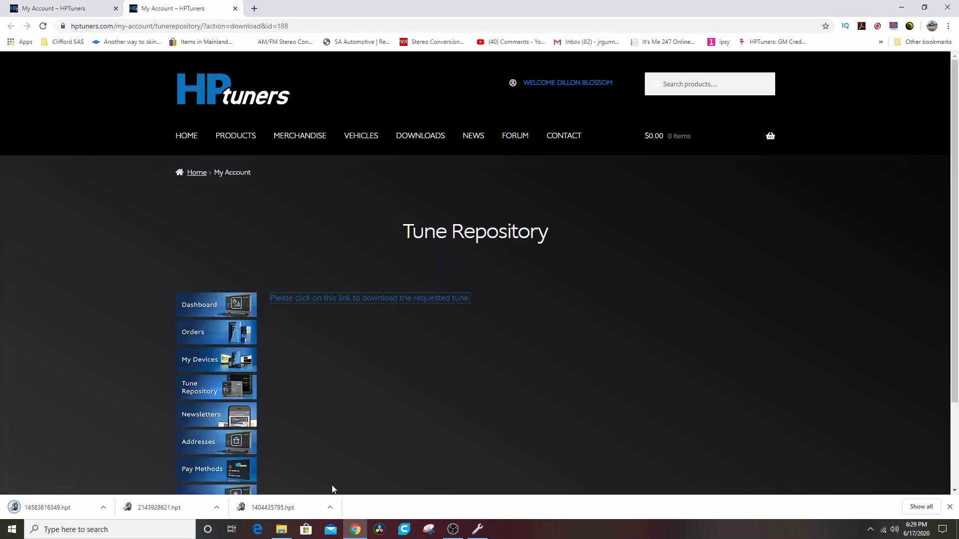
# Close the 2143928621.hpt compare file and load 14583616349.hpt from Downloads instead.
pyautogui.click(479, 530)
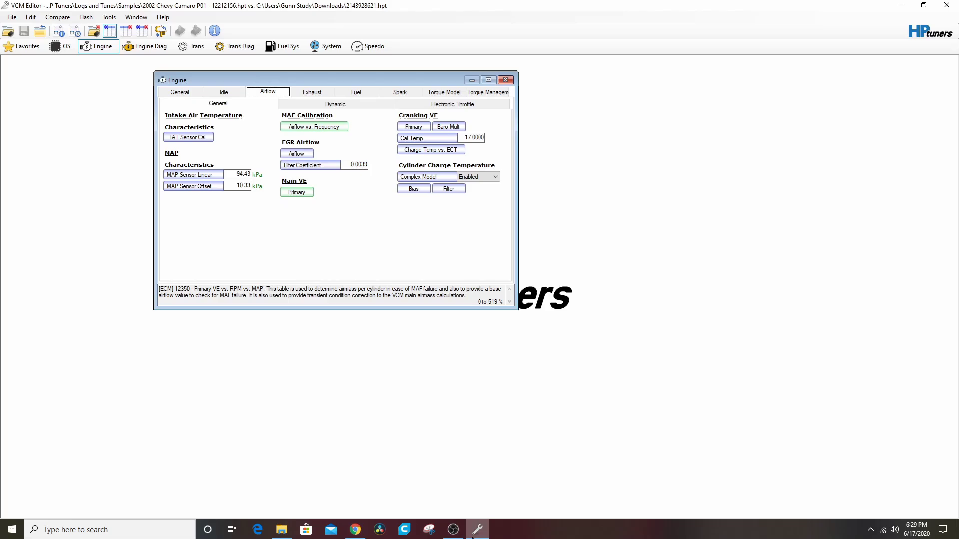
pyautogui.click(57, 17)
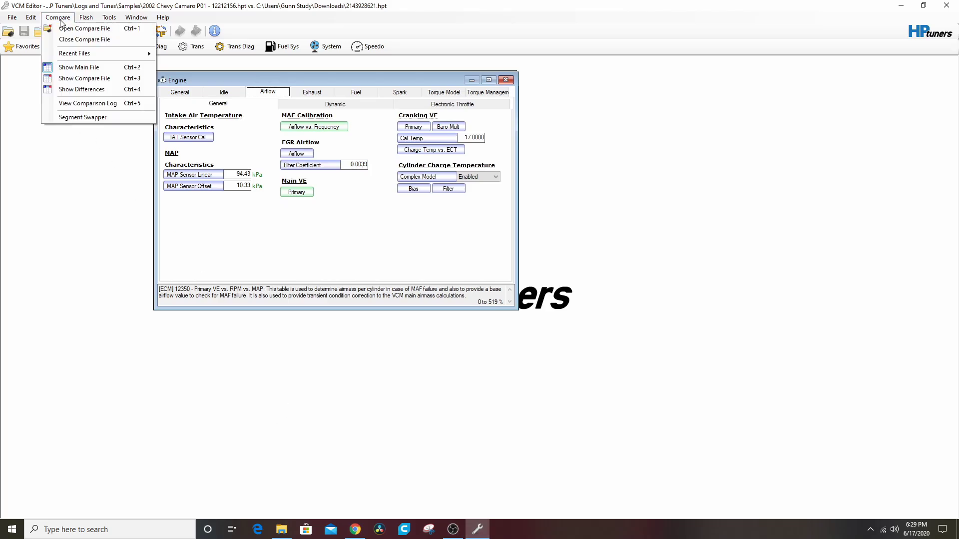
pyautogui.click(65, 37)
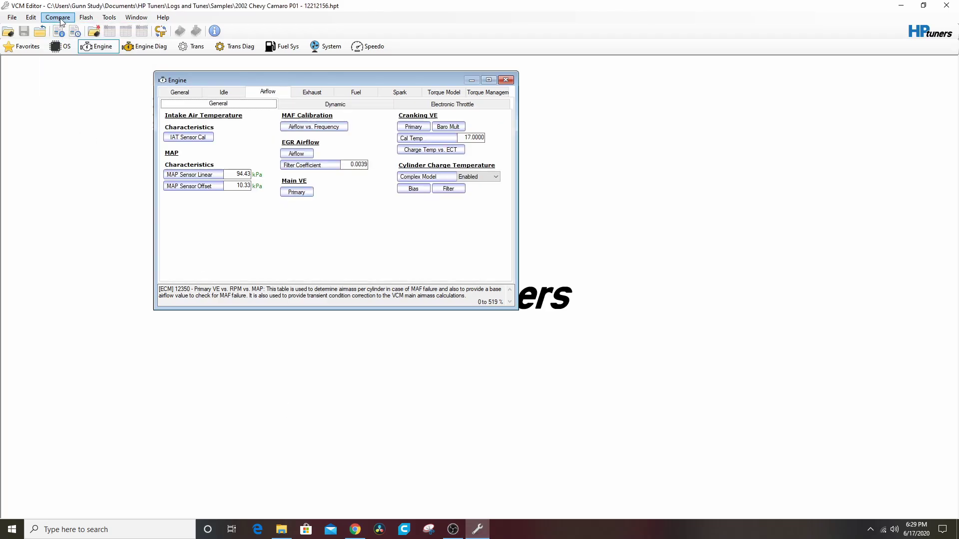
pyautogui.click(60, 19)
pyautogui.click(72, 29)
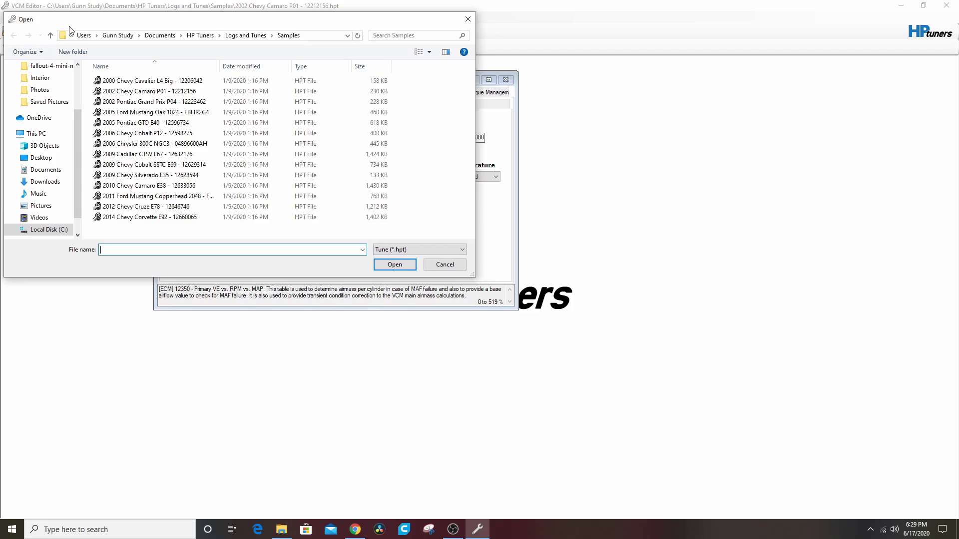
pyautogui.click(48, 185)
pyautogui.doubleClick(118, 94)
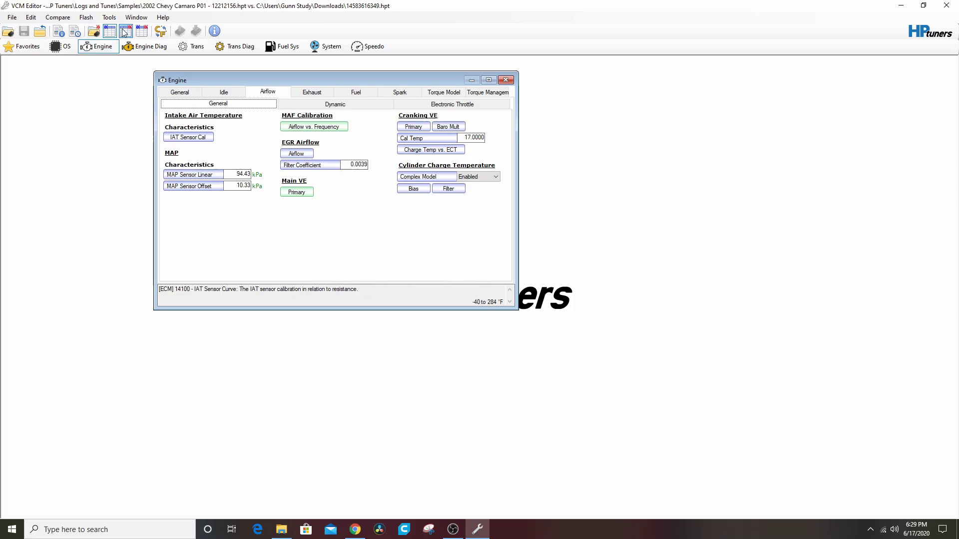
# Open the Primary VE vs RPM vs MAP table and view compare values and differences.
pyautogui.click(295, 192)
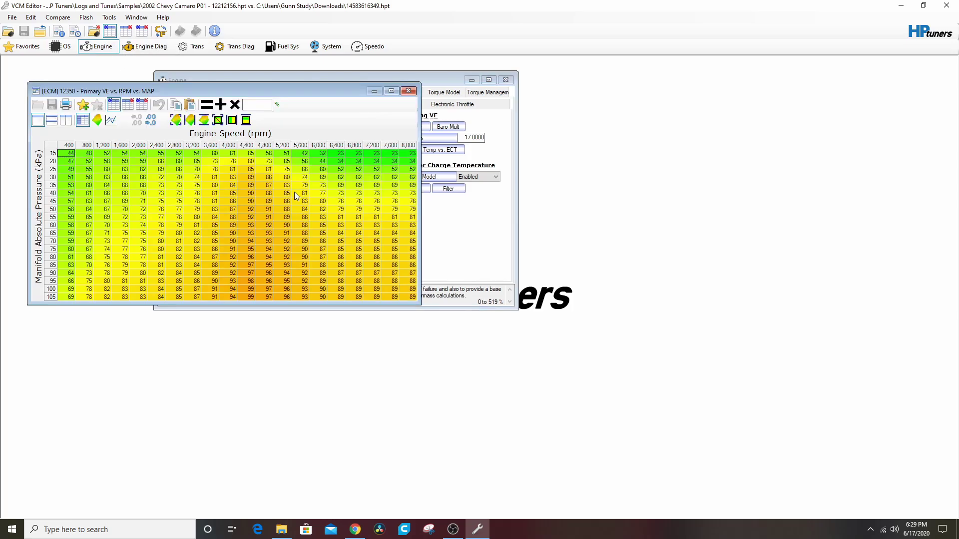
pyautogui.click(129, 105)
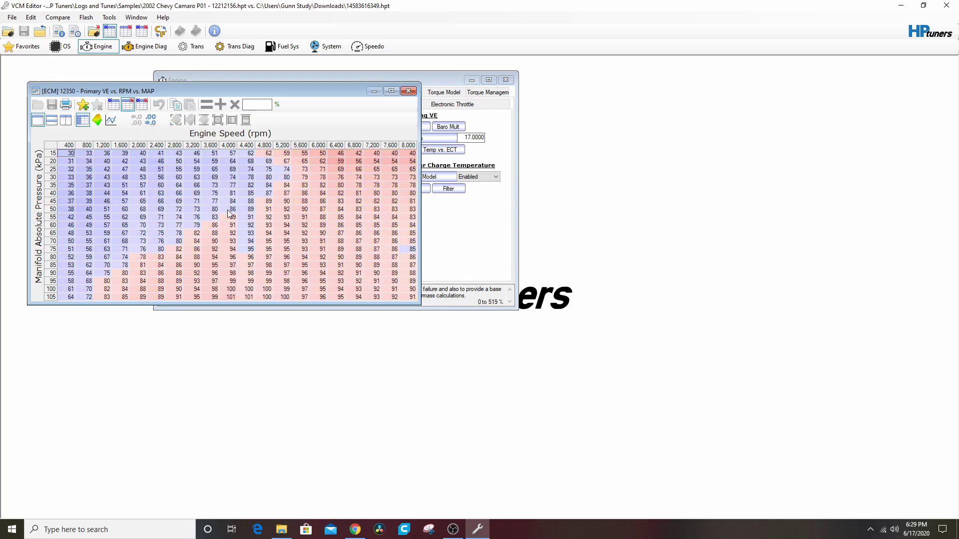
pyautogui.click(115, 107)
pyautogui.click(128, 106)
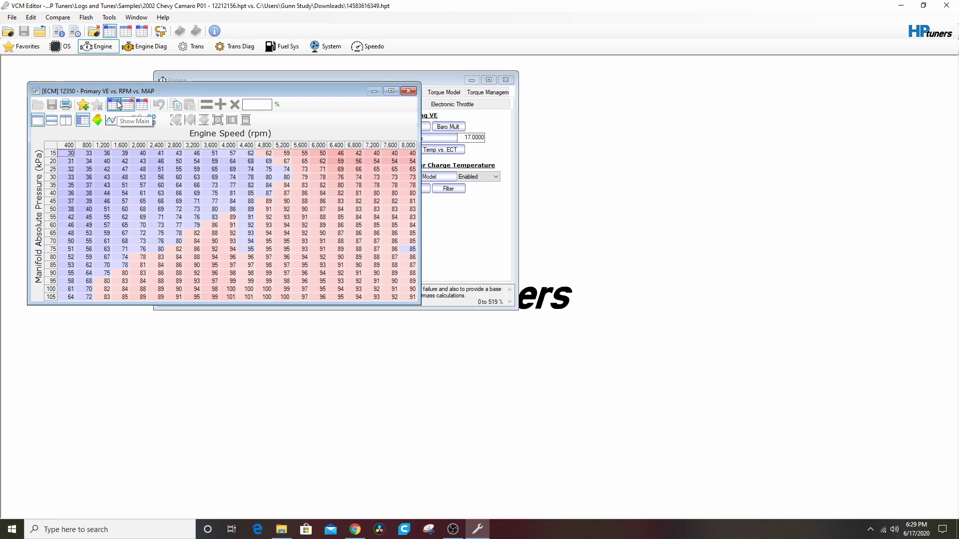
pyautogui.click(142, 106)
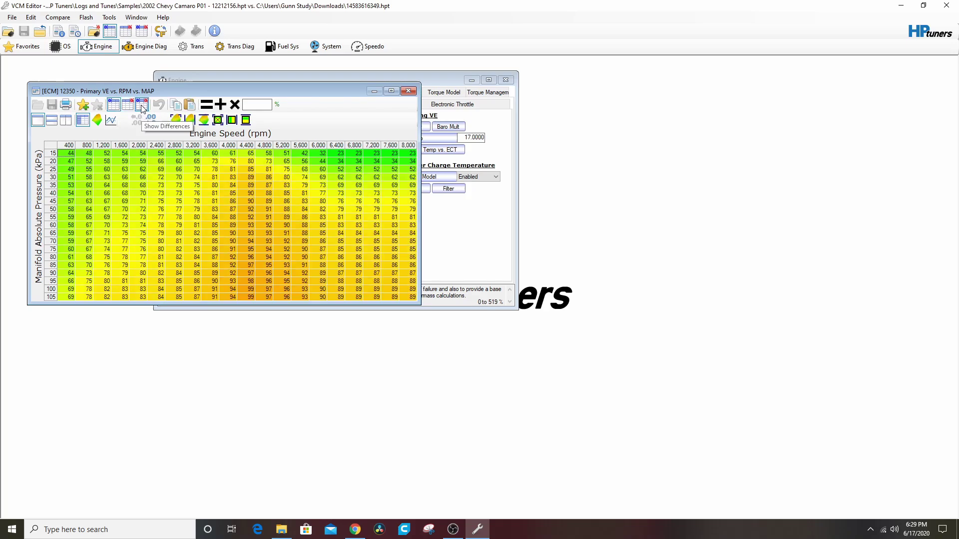
pyautogui.click(143, 107)
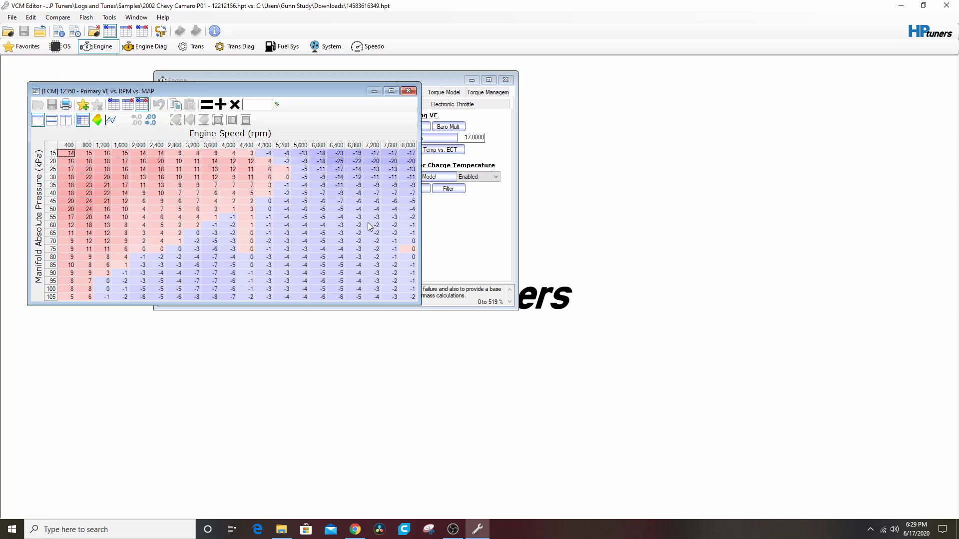
# Set every cell of the VE table to 0, then clear the selection.
pyautogui.click(55, 149)
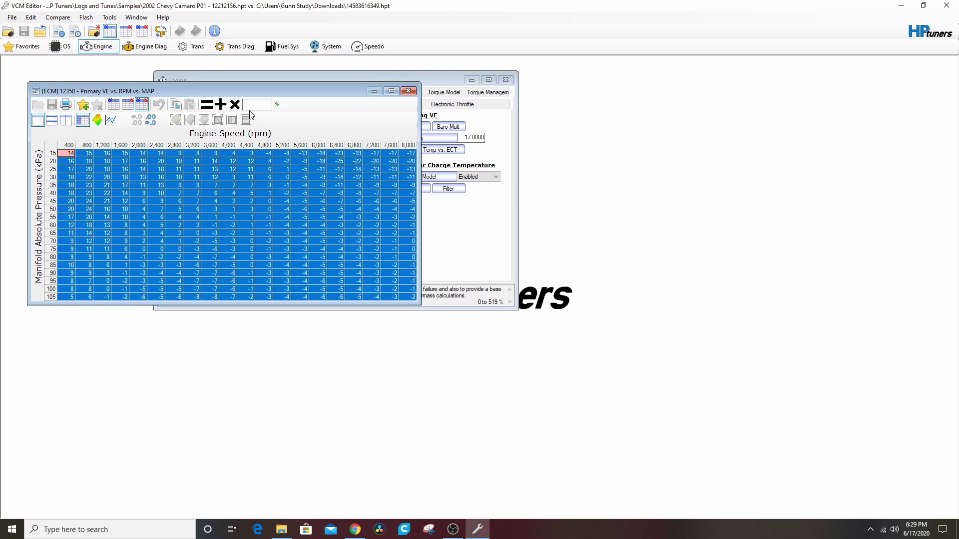
pyautogui.click(254, 104)
pyautogui.write('0')
pyautogui.click(209, 105)
pyautogui.click(181, 191)
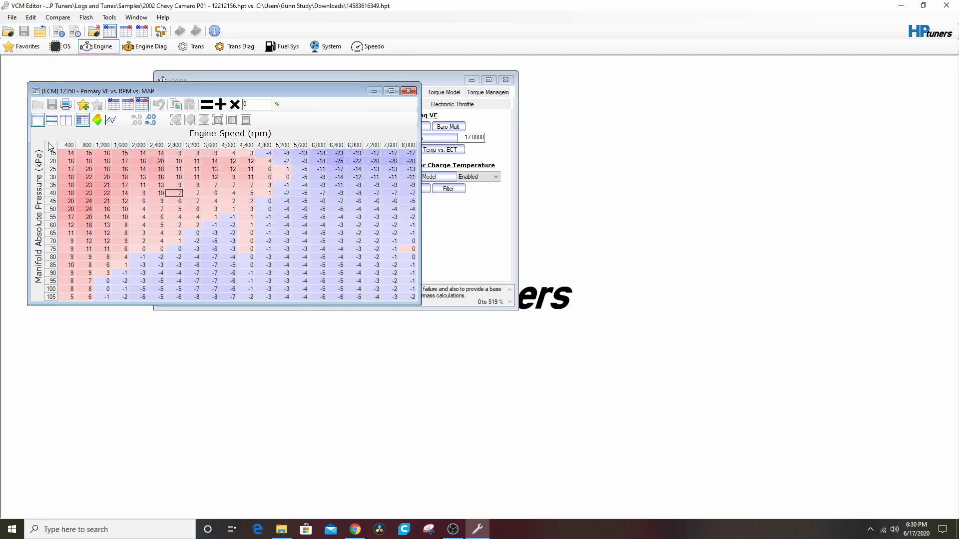
# Toggle the VE table between its own and compare values, then close it.
pyautogui.click(127, 105)
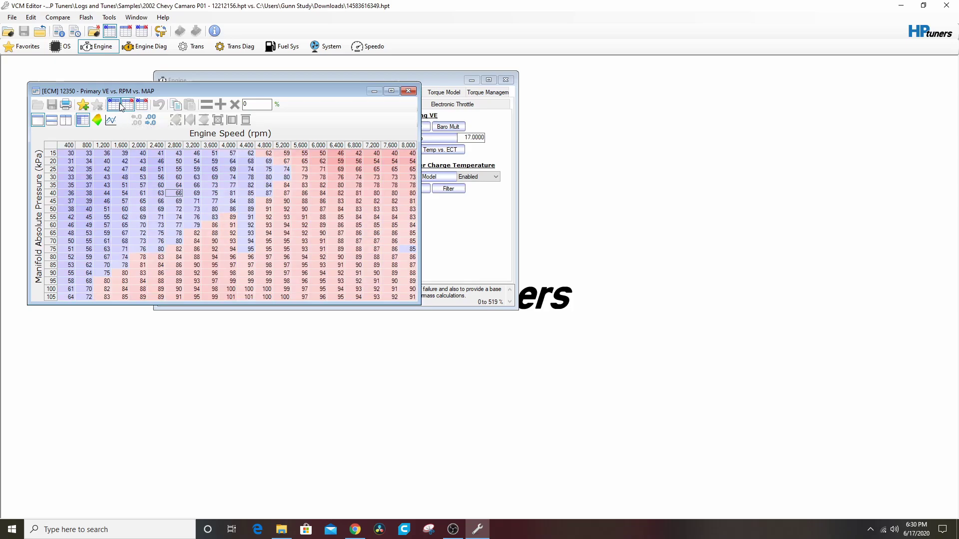
pyautogui.click(128, 104)
pyautogui.click(128, 104)
pyautogui.click(409, 92)
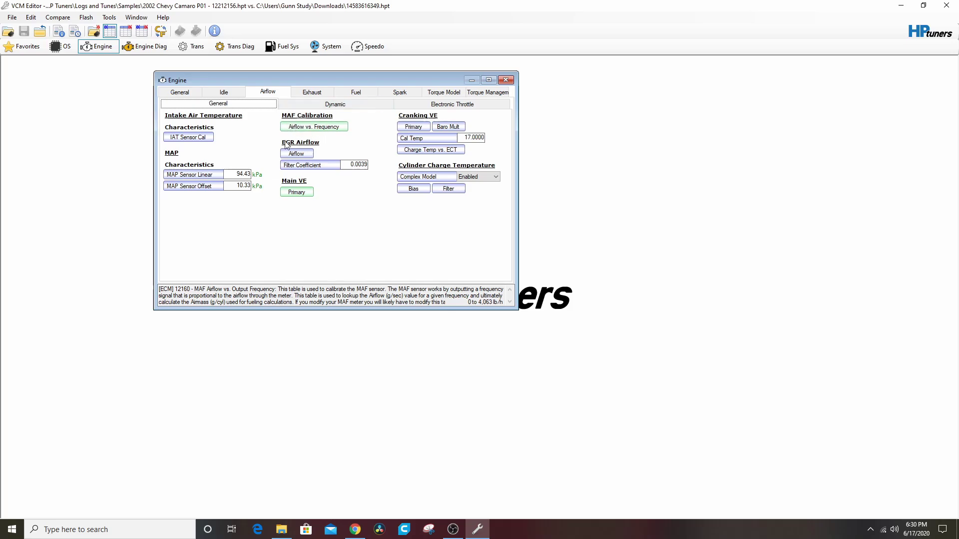
pyautogui.click(315, 127)
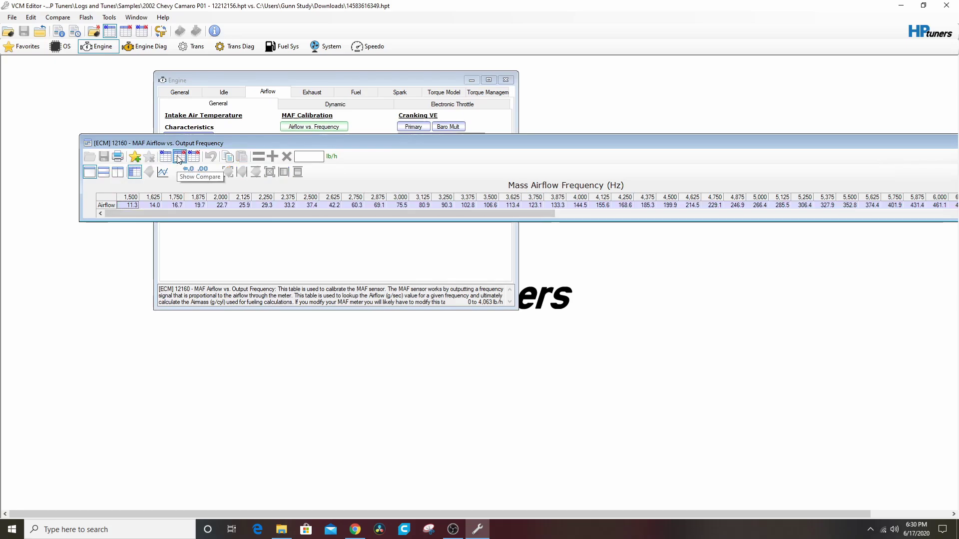
pyautogui.moveTo(725, 141); pyautogui.dragTo(598, 137)
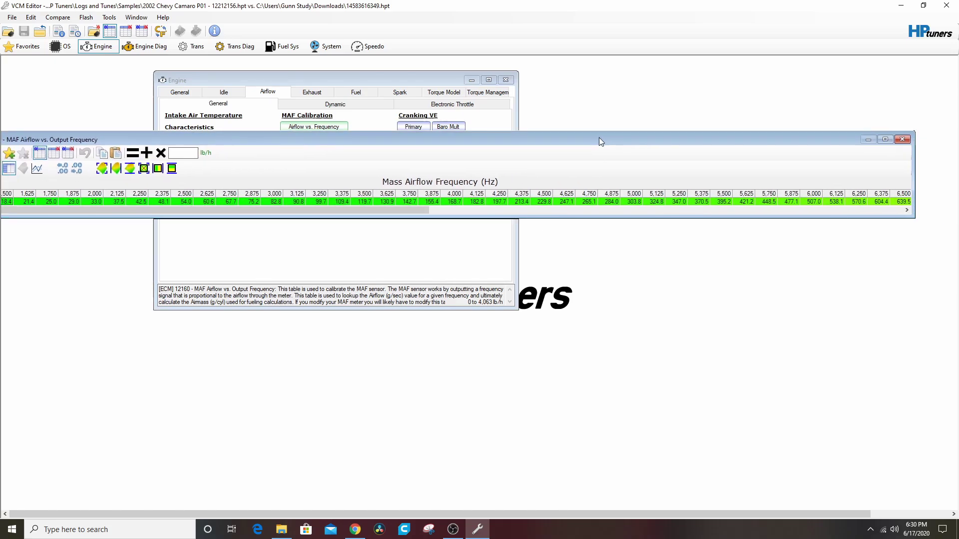
# Compare the Target Idle Speed vs coolant table and review the Rolling Idle Speed table.
pyautogui.click(904, 140)
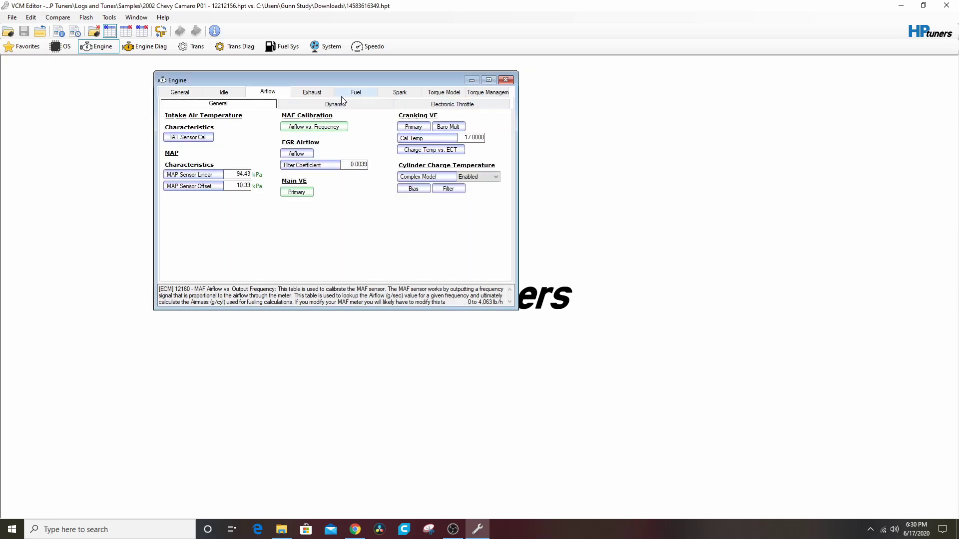
pyautogui.click(234, 93)
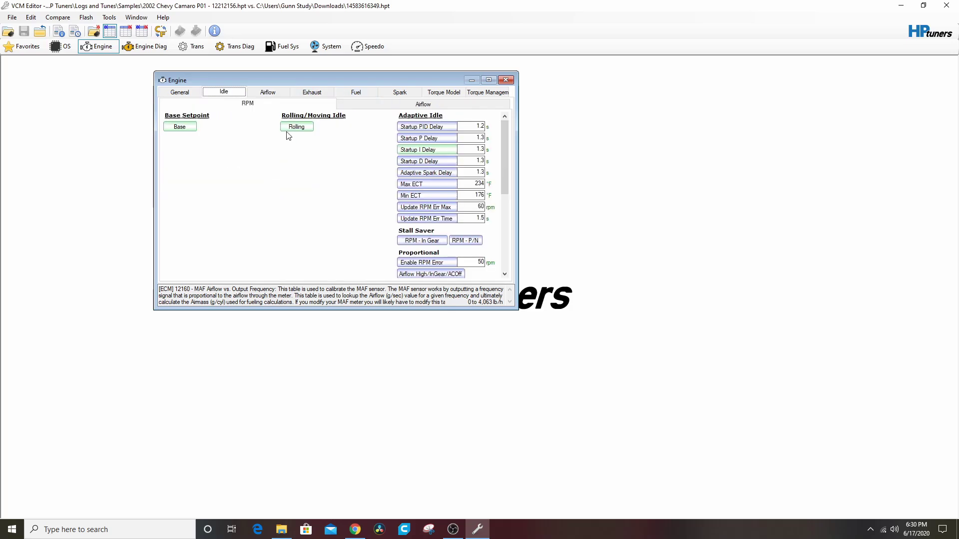
pyautogui.click(180, 128)
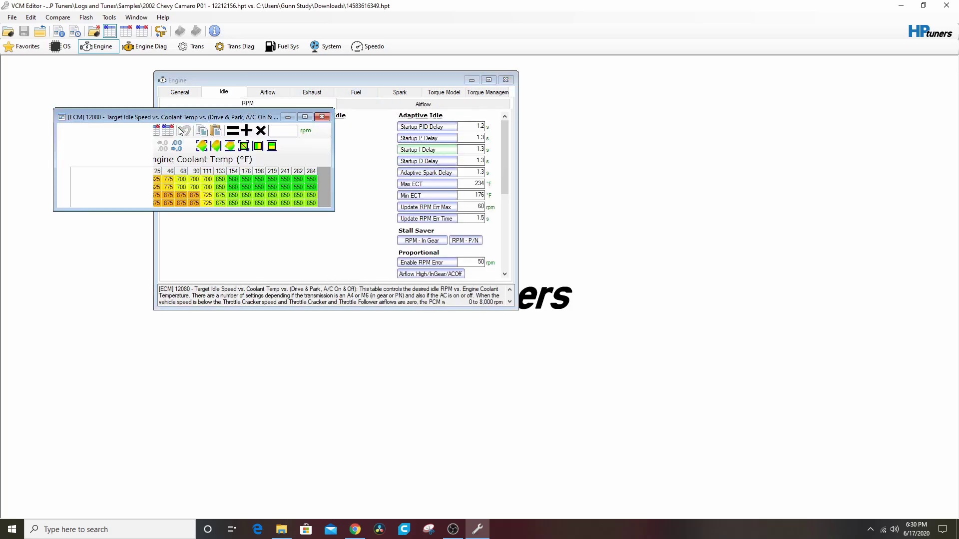
pyautogui.click(154, 130)
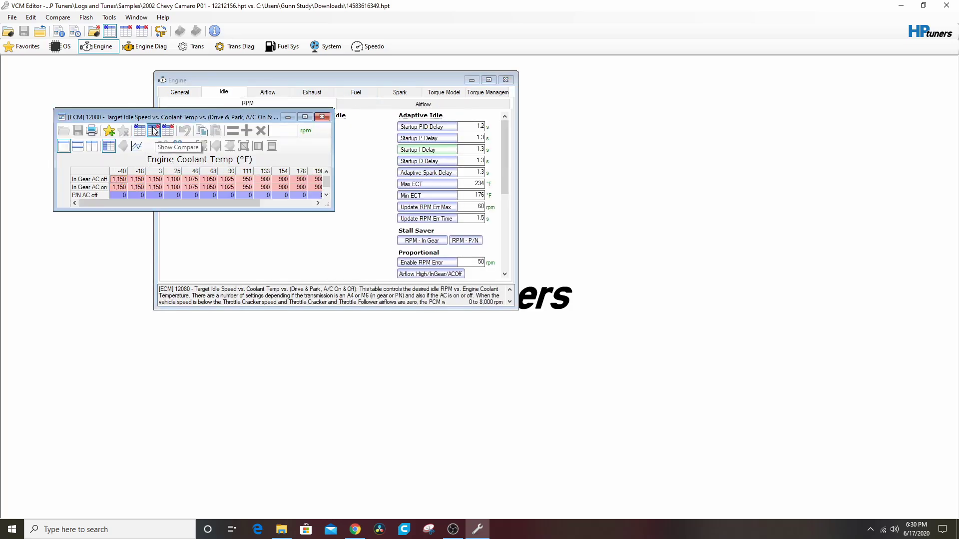
pyautogui.click(325, 117)
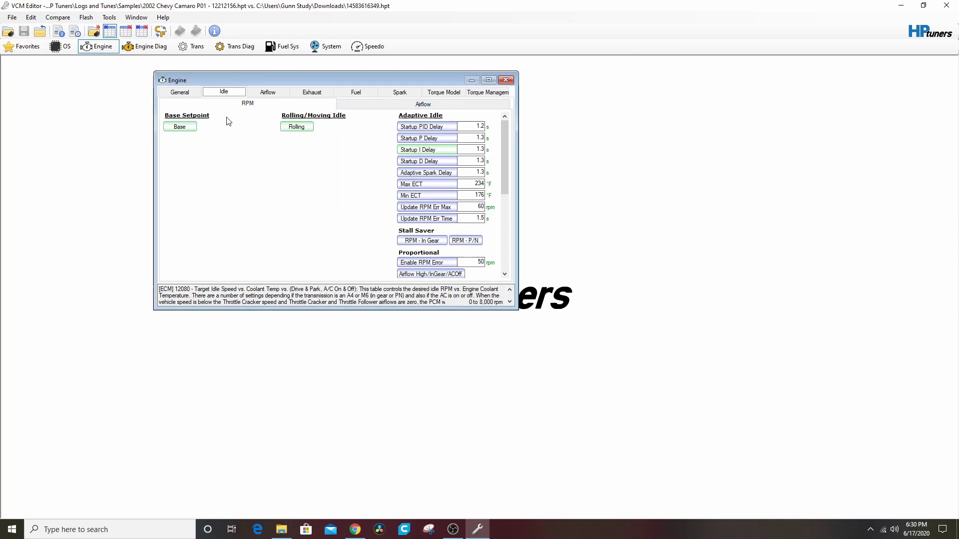
pyautogui.click(296, 127)
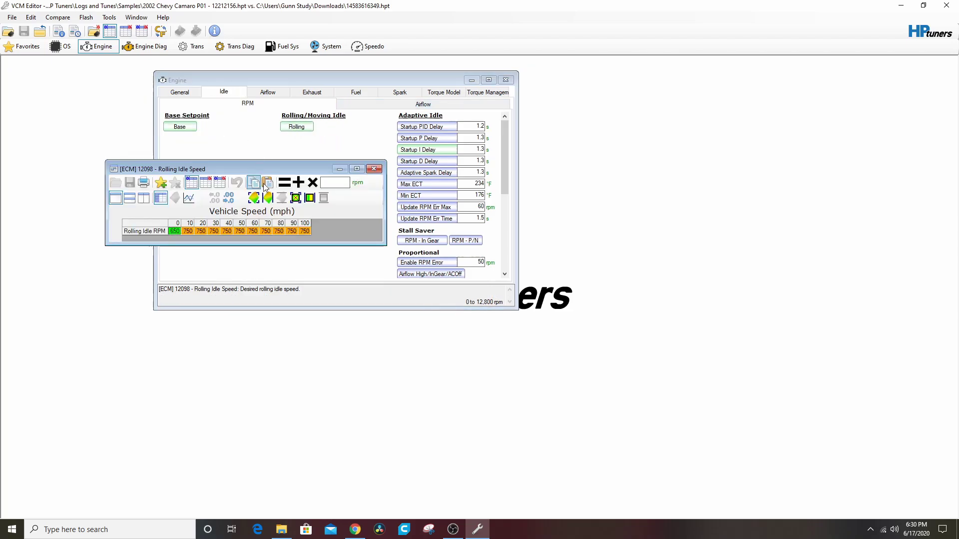
pyautogui.click(374, 168)
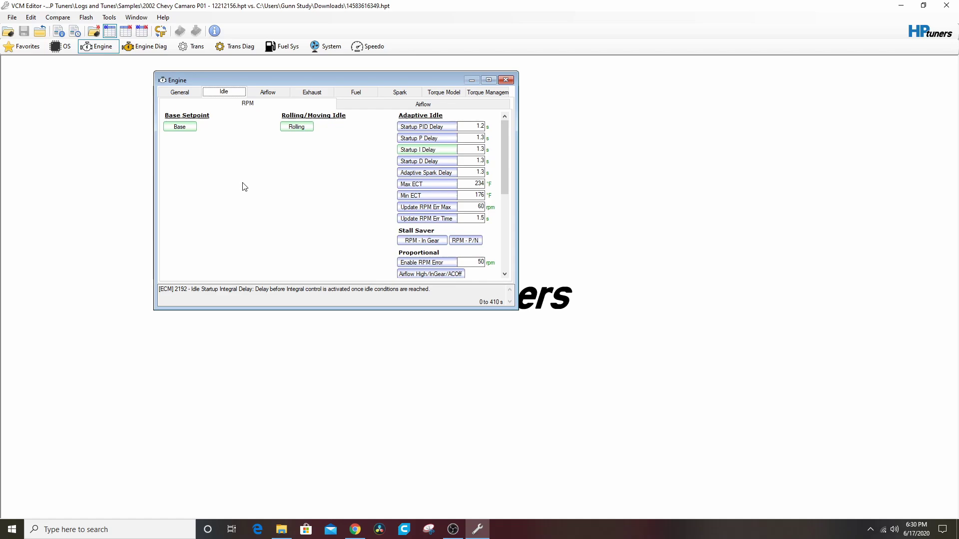
# Compare Idle Airflow vs Coolant Temp values and differences against the Corvette tune, then close it.
pyautogui.click(399, 105)
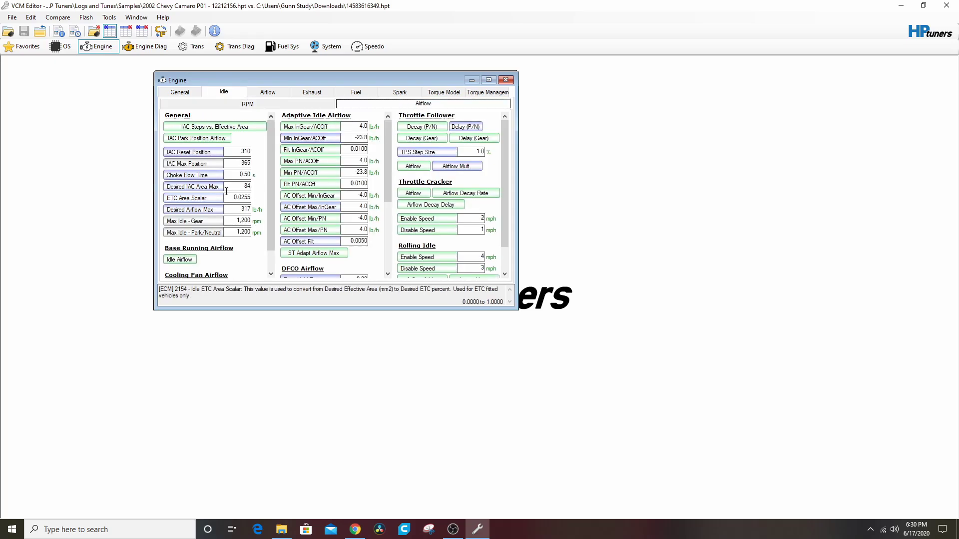
pyautogui.scroll(-2, 264, 181)
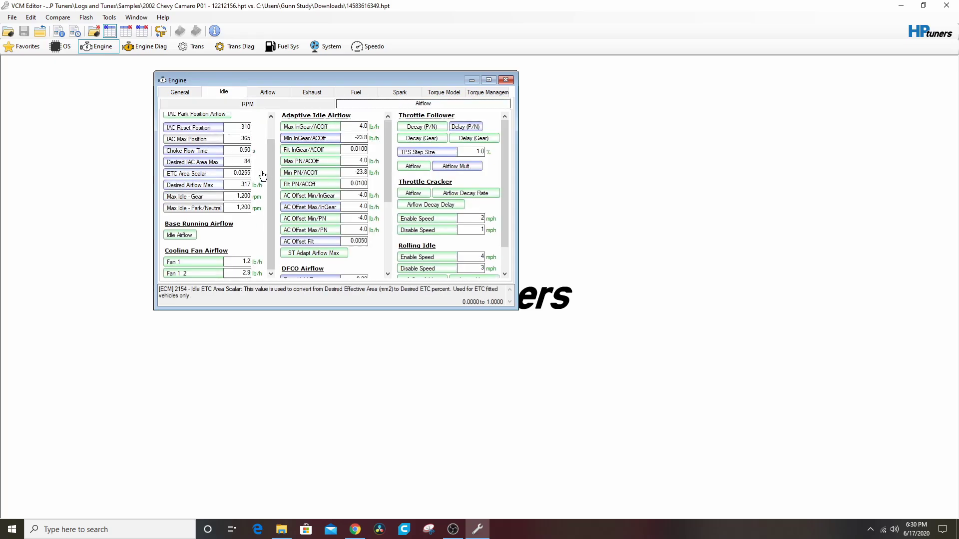
pyautogui.click(178, 236)
pyautogui.click(219, 197)
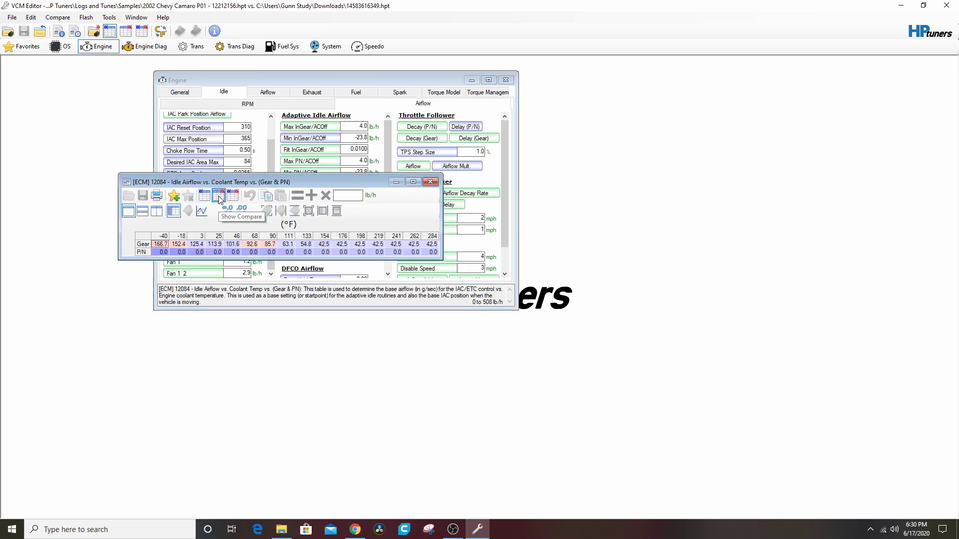
pyautogui.click(233, 195)
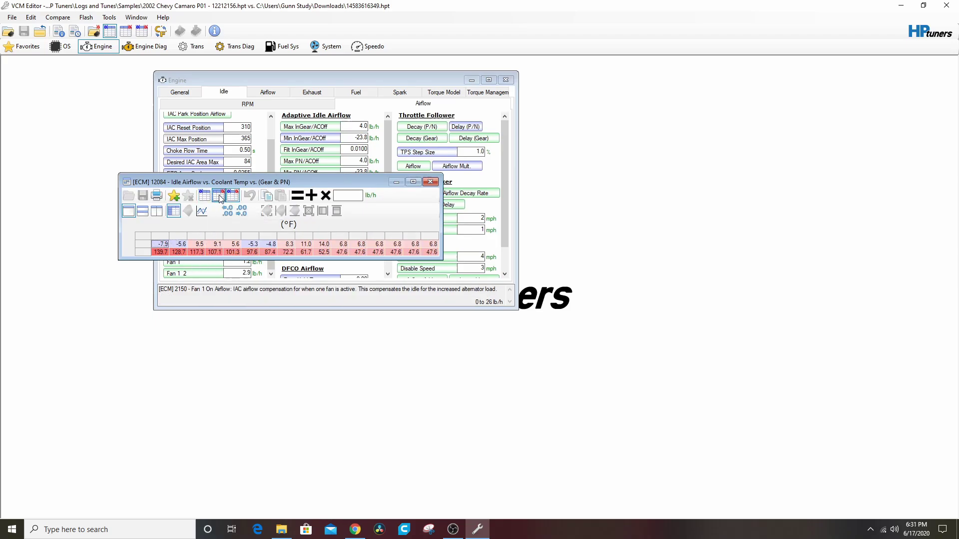
pyautogui.click(205, 197)
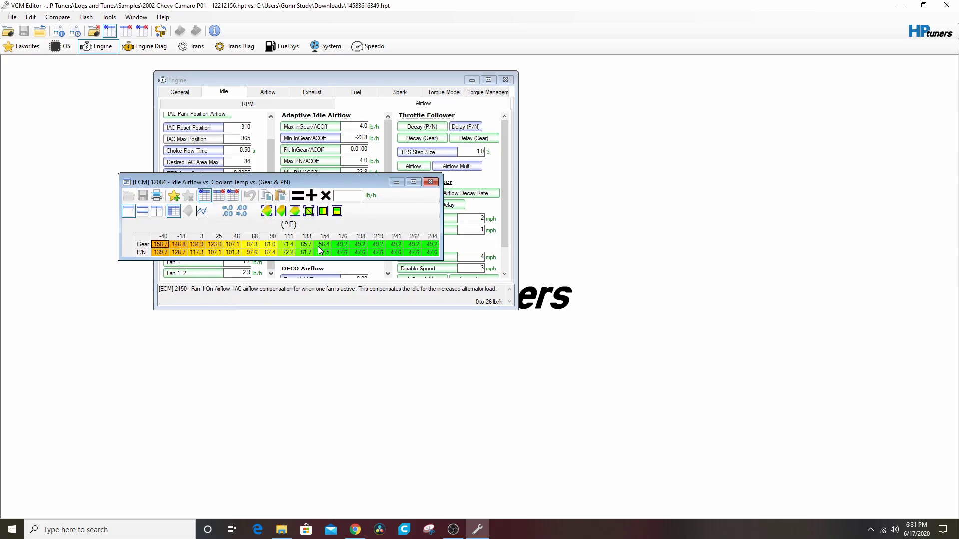
pyautogui.click(430, 181)
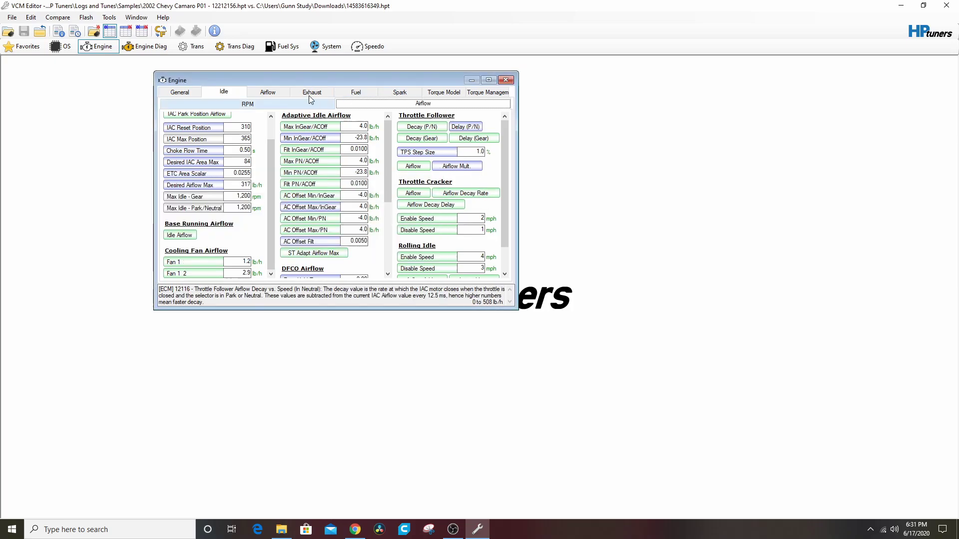
# View the General engine settings for the compare tune, then back to the main tune.
pyautogui.click(179, 93)
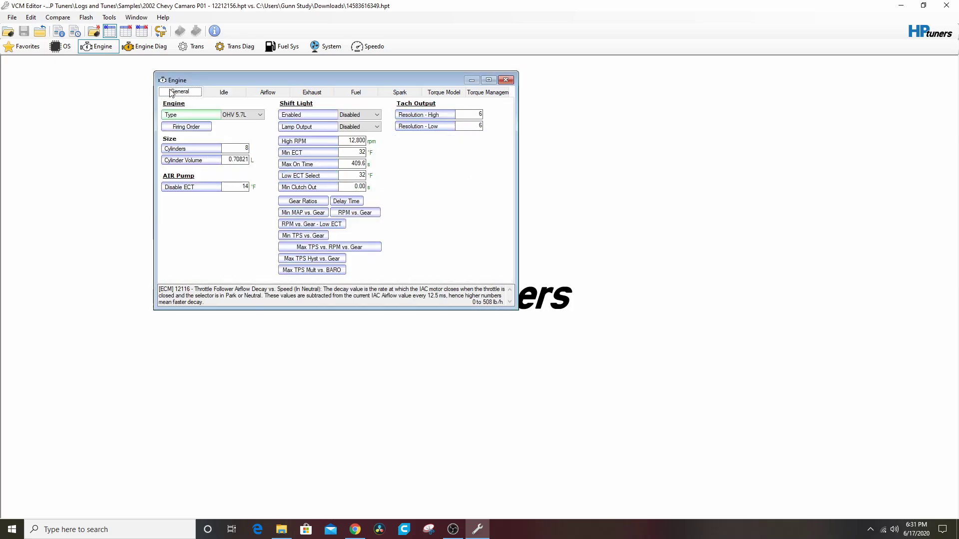
pyautogui.click(126, 31)
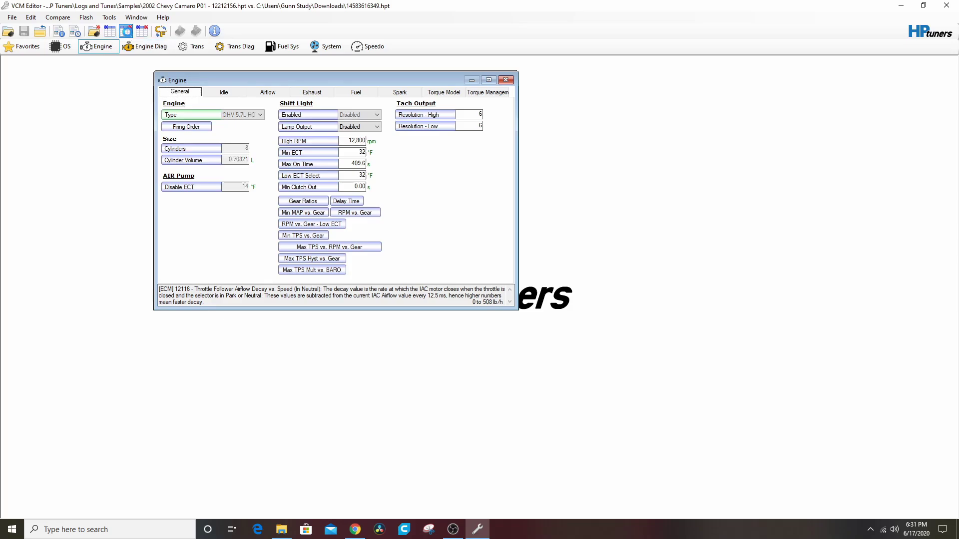
pyautogui.click(109, 31)
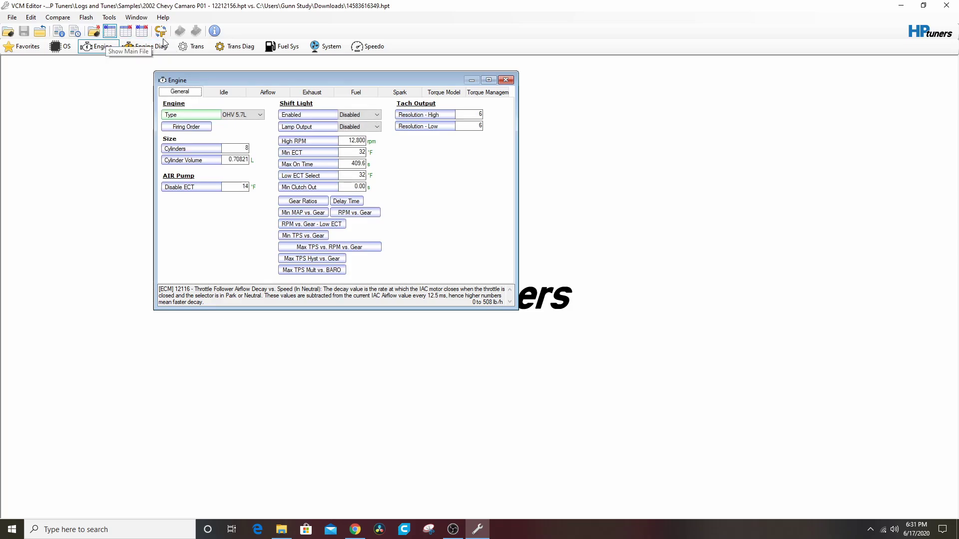
# Review the Spark Advance settings, including the 46.0 maximum spark advance.
pyautogui.click(408, 97)
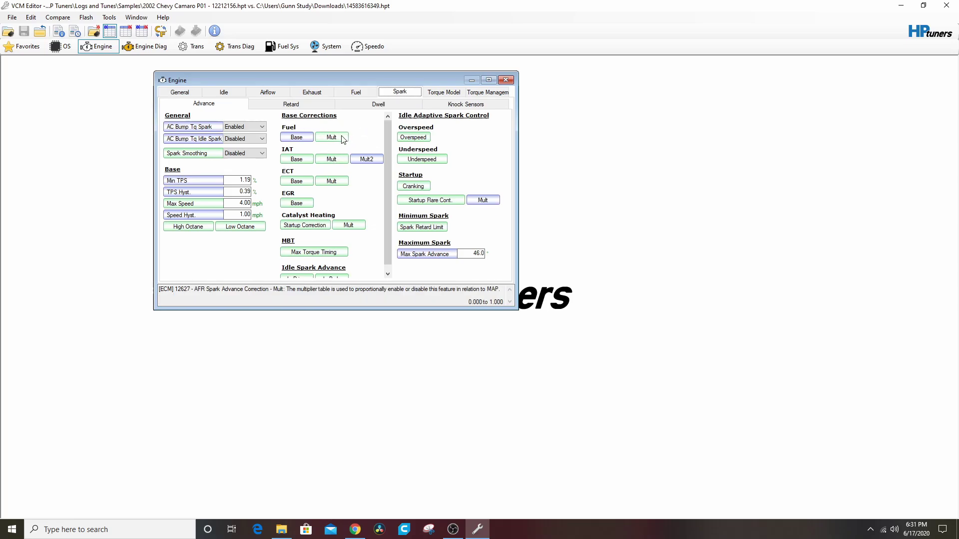
pyautogui.scroll(-1, 351, 173)
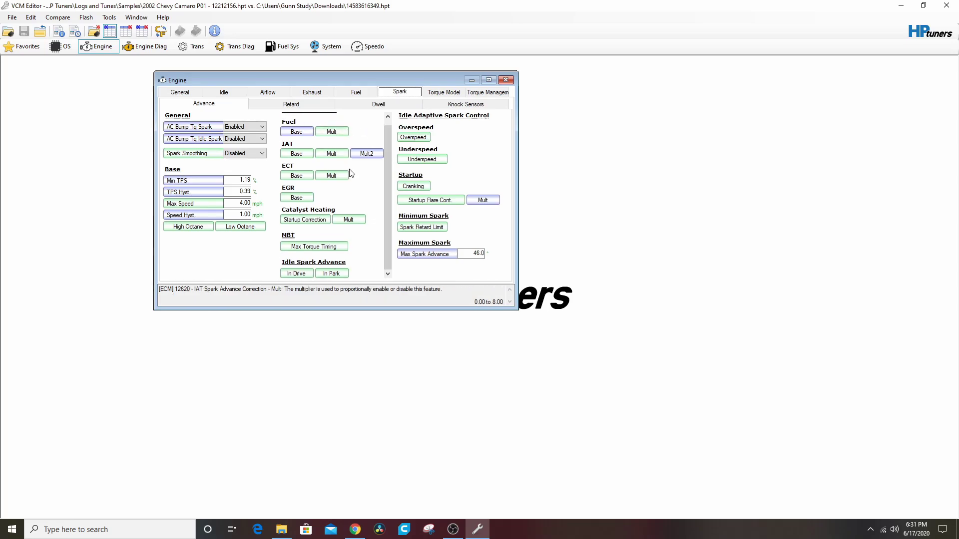
pyautogui.scroll(1, 352, 192)
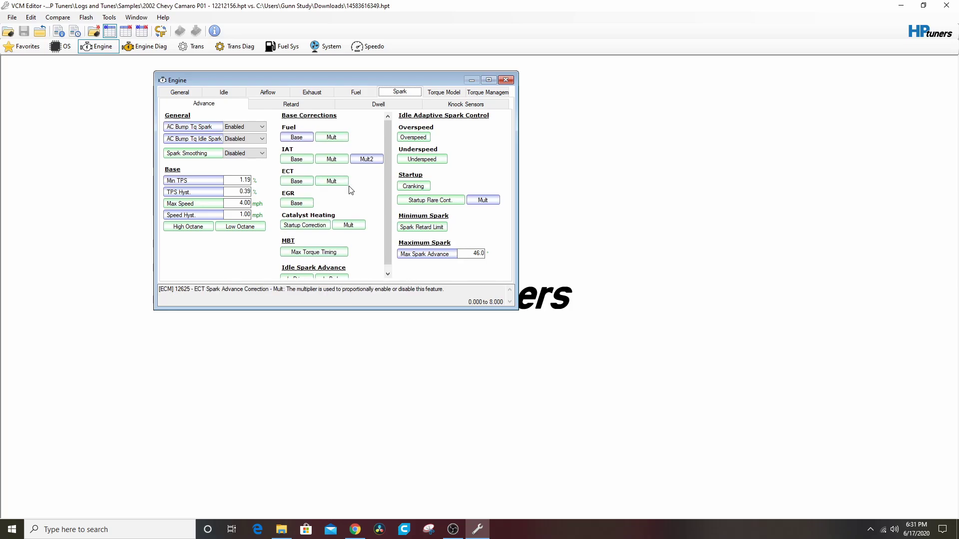
pyautogui.click(198, 228)
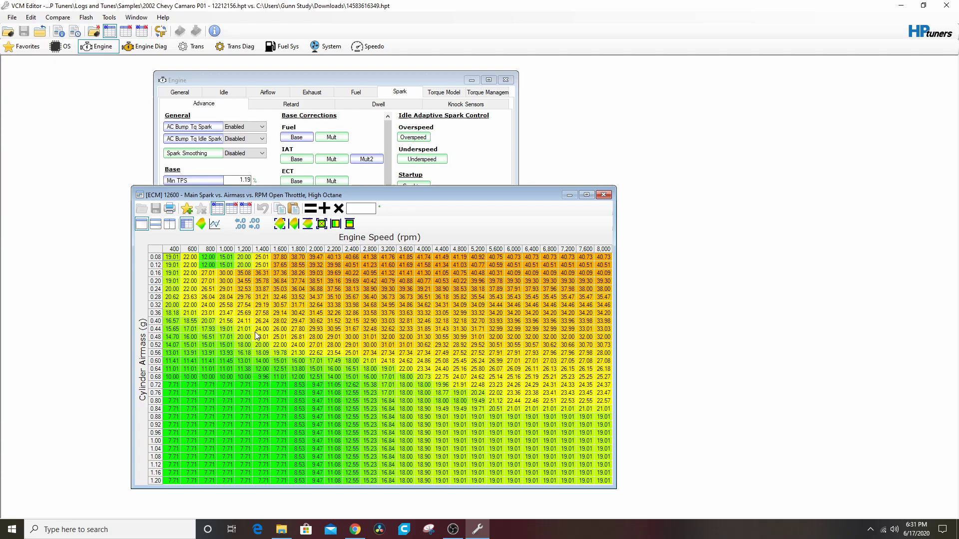
pyautogui.click(232, 208)
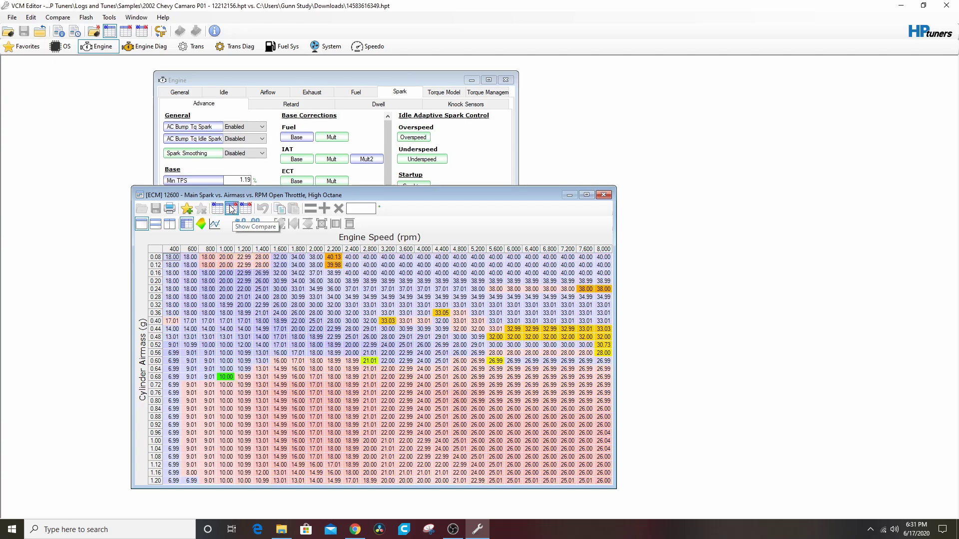
pyautogui.click(232, 208)
pyautogui.click(232, 211)
pyautogui.click(246, 209)
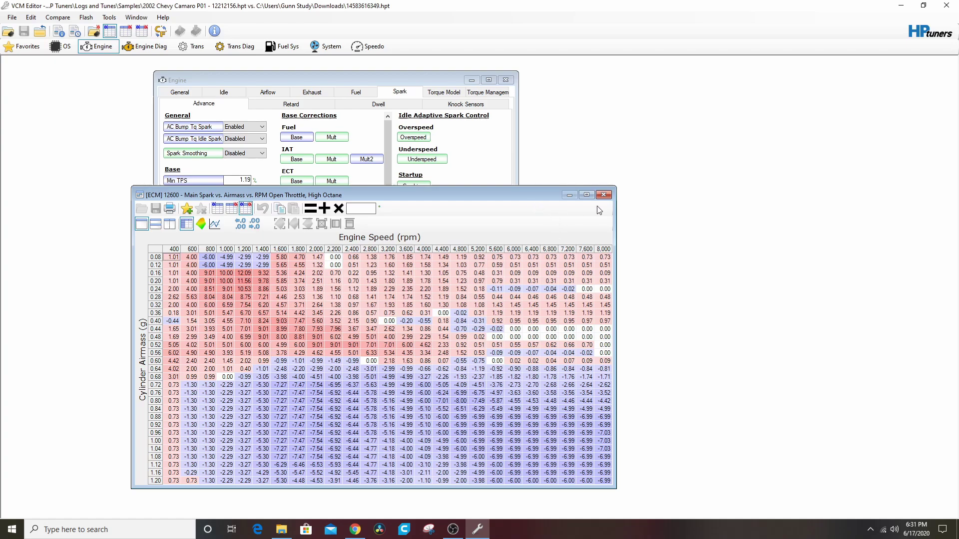
pyautogui.click(603, 194)
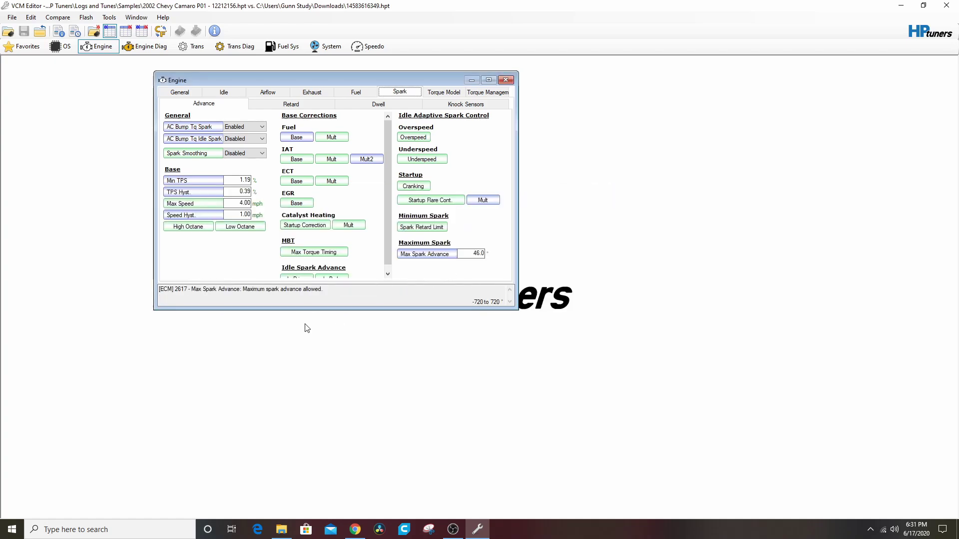
pyautogui.click(507, 80)
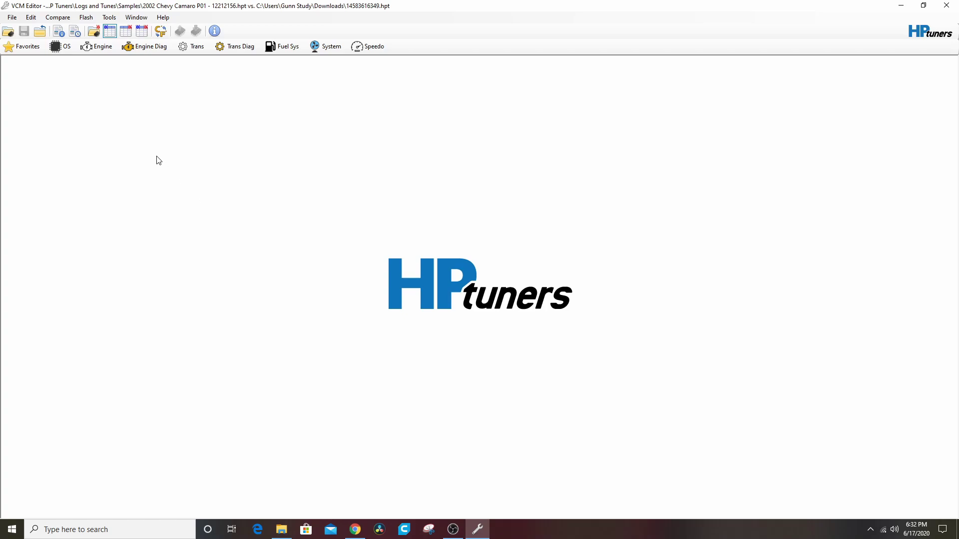
# Reopen the Engine window and browse its Exhaust, Airflow, Idle and General settings.
pyautogui.click(86, 47)
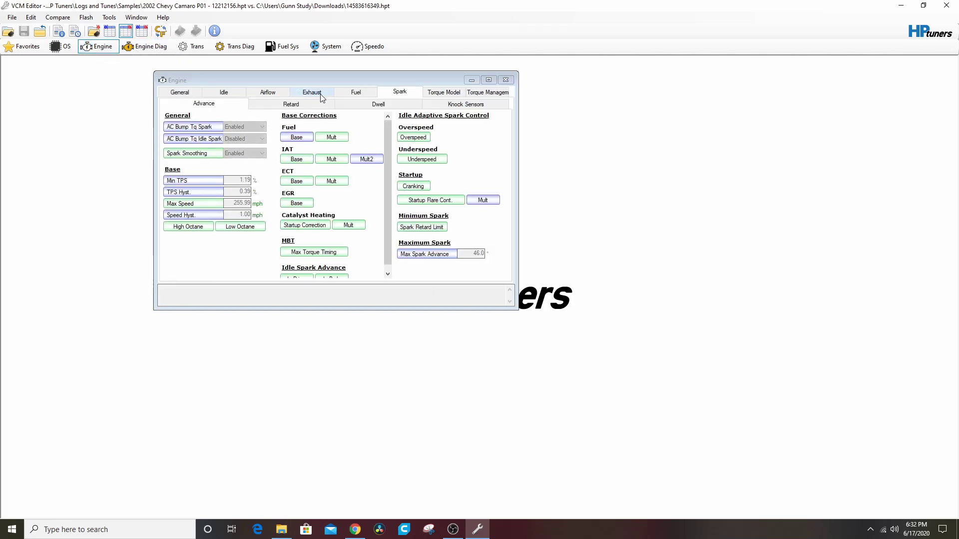
pyautogui.click(299, 92)
pyautogui.click(267, 96)
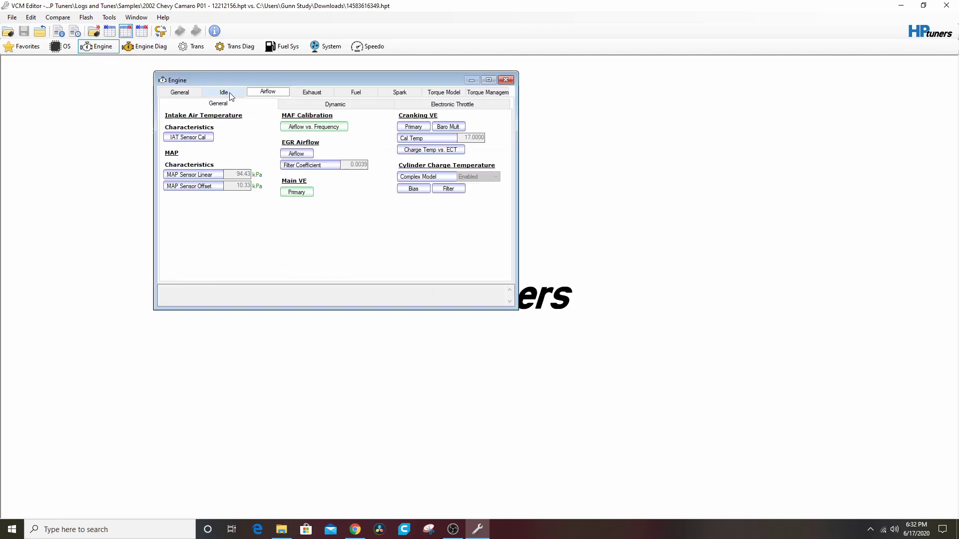
pyautogui.click(229, 92)
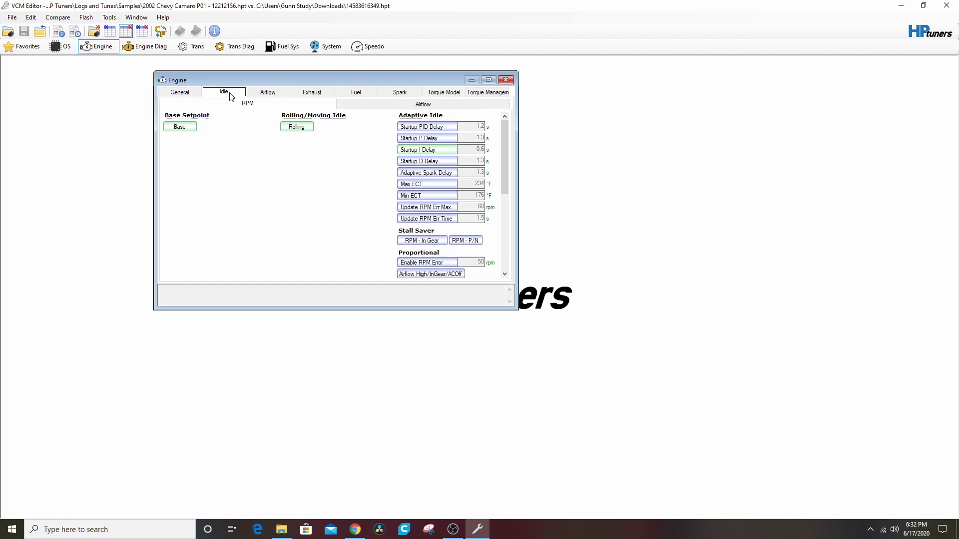
pyautogui.click(188, 95)
# Return to Spark Advance and open the ECT Spark Advance Correction table.
pyautogui.click(399, 93)
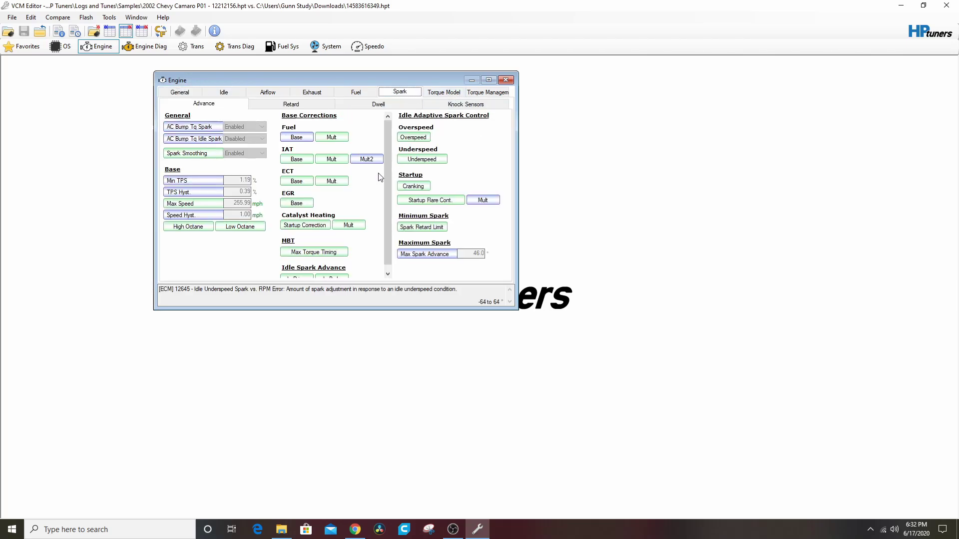
pyautogui.scroll(-2, 376, 169)
pyautogui.scroll(2, 376, 169)
pyautogui.click(297, 182)
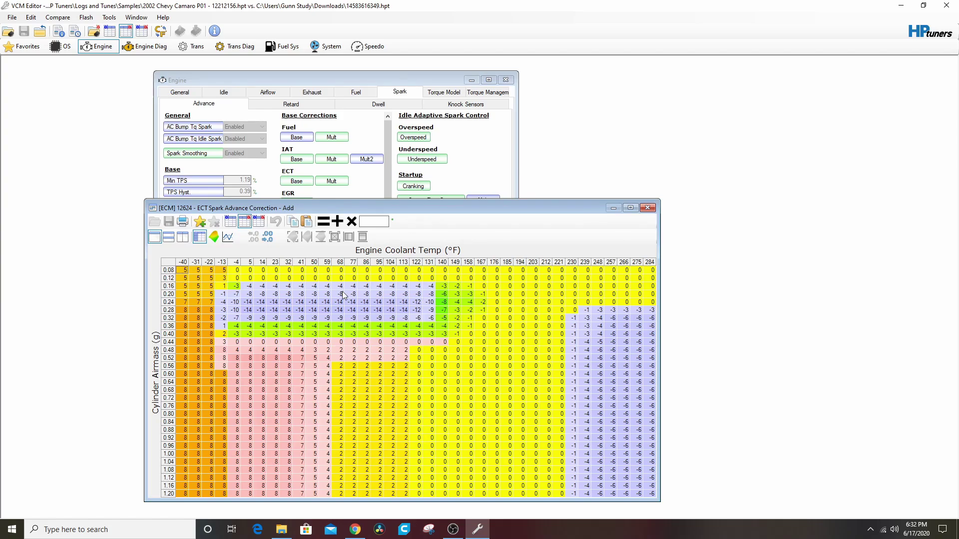
# Close the ECT table and compare Idle Overspeed spark values against the cammed tune, showing differences.
pyautogui.click(648, 207)
pyautogui.click(414, 138)
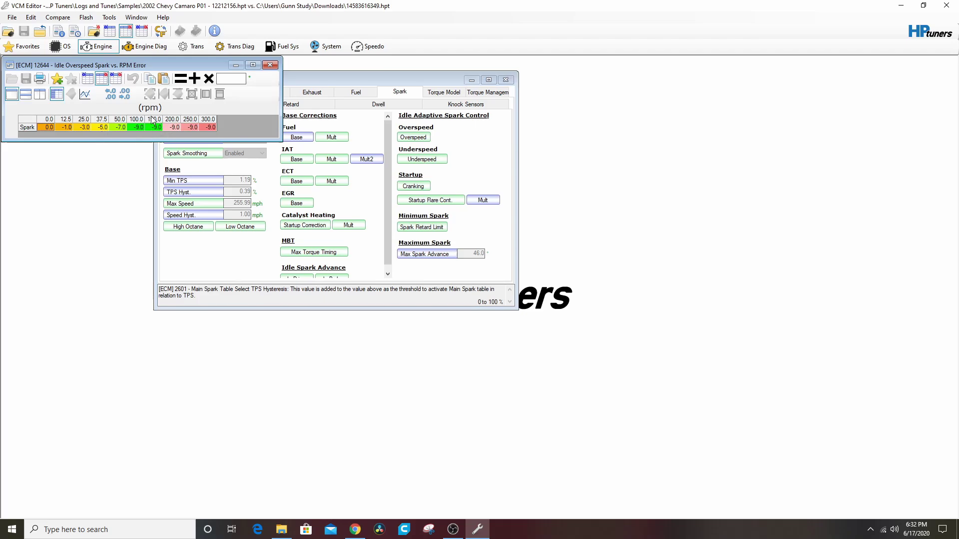
pyautogui.click(89, 81)
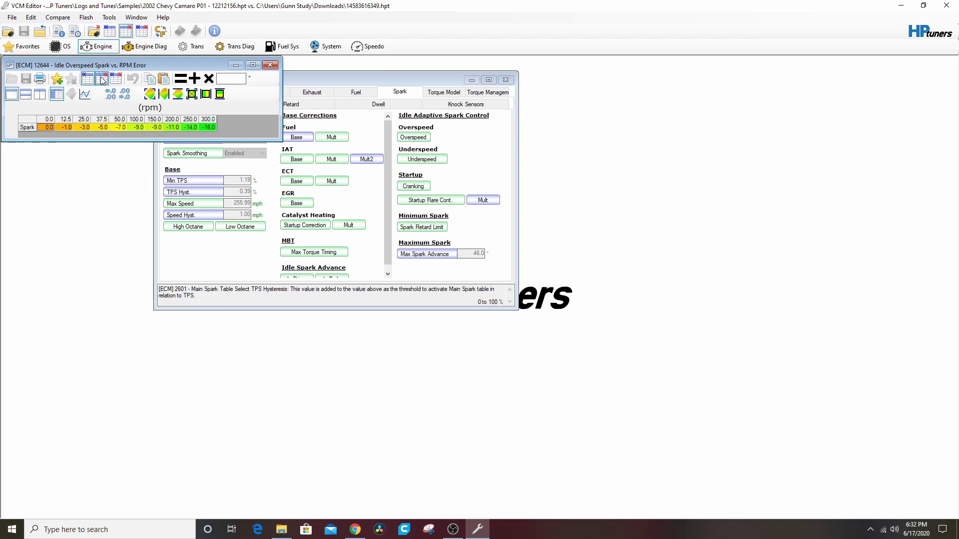
pyautogui.click(99, 80)
pyautogui.click(99, 80)
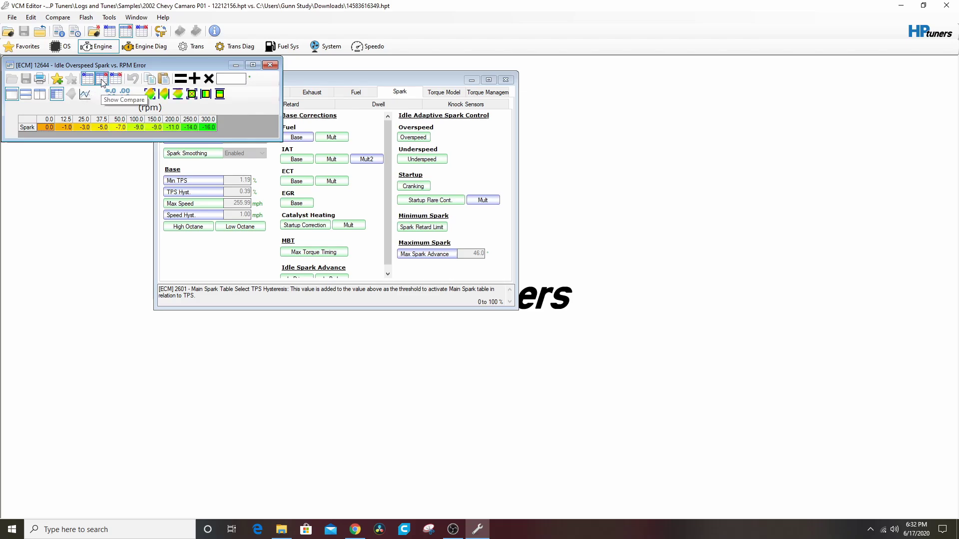
pyautogui.click(116, 78)
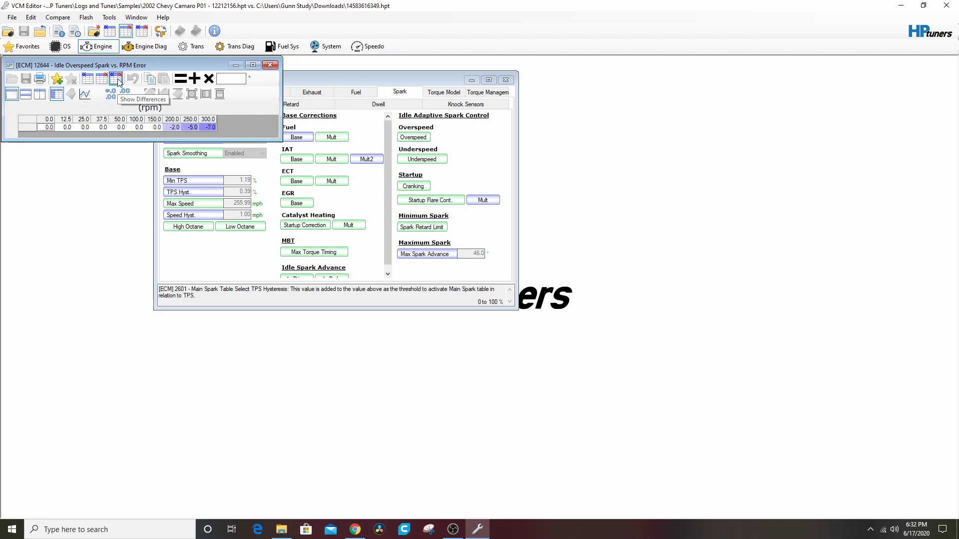
# Close Idle Overspeed, then view and close the Idle Underspeed spark vs RPM error table.
pyautogui.click(270, 65)
pyautogui.click(432, 155)
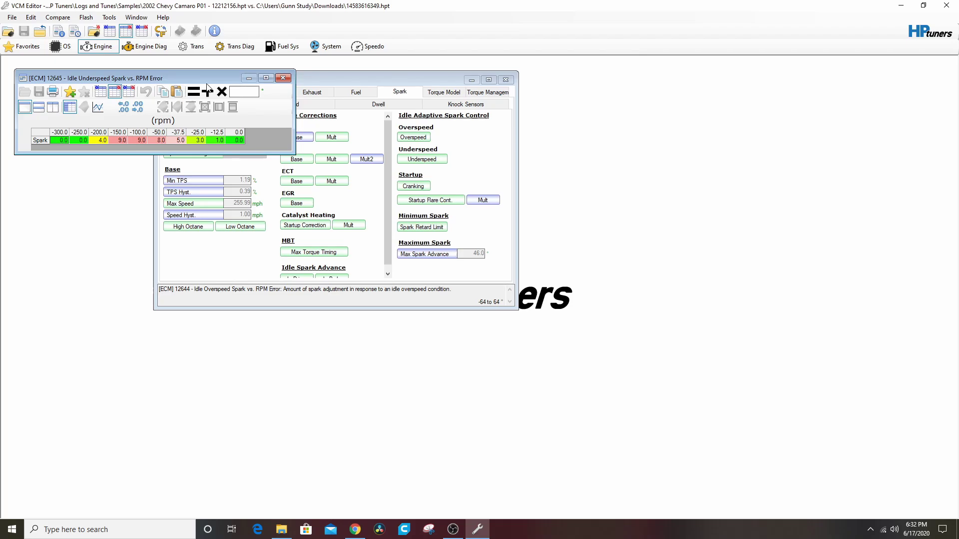
pyautogui.click(283, 77)
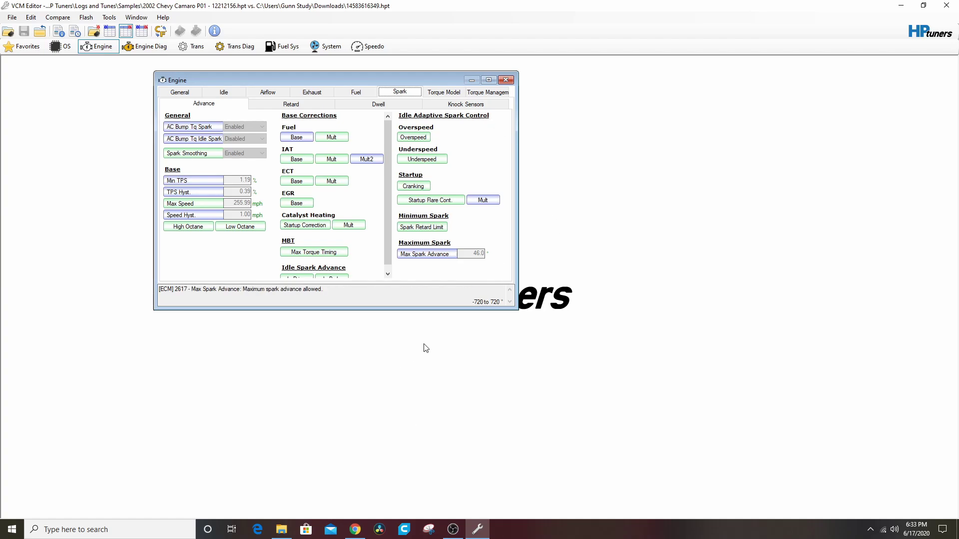
# Close the Engine settings window to leave an empty workspace.
pyautogui.click(506, 80)
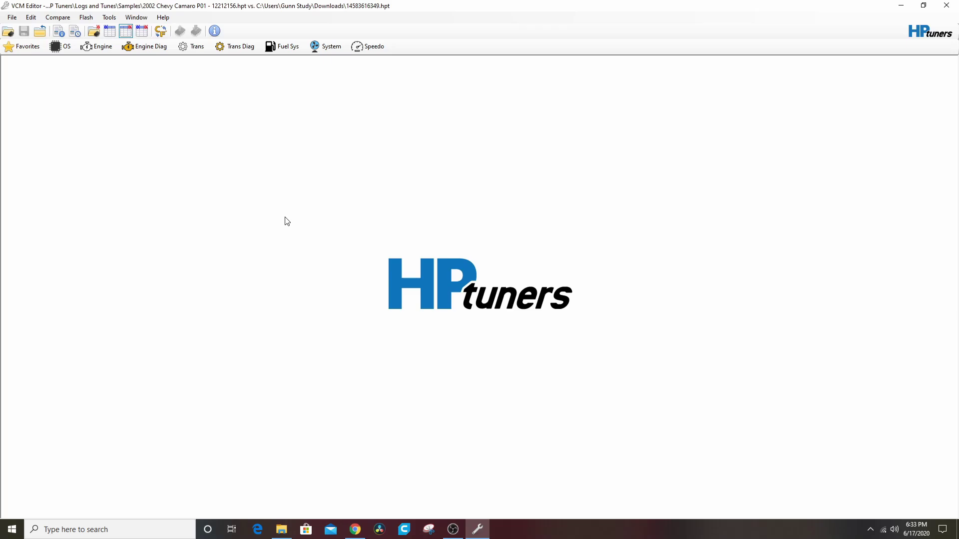
# Switch to Chrome and search for 'sloppy tune repository' from the address bar.
pyautogui.click(456, 534)
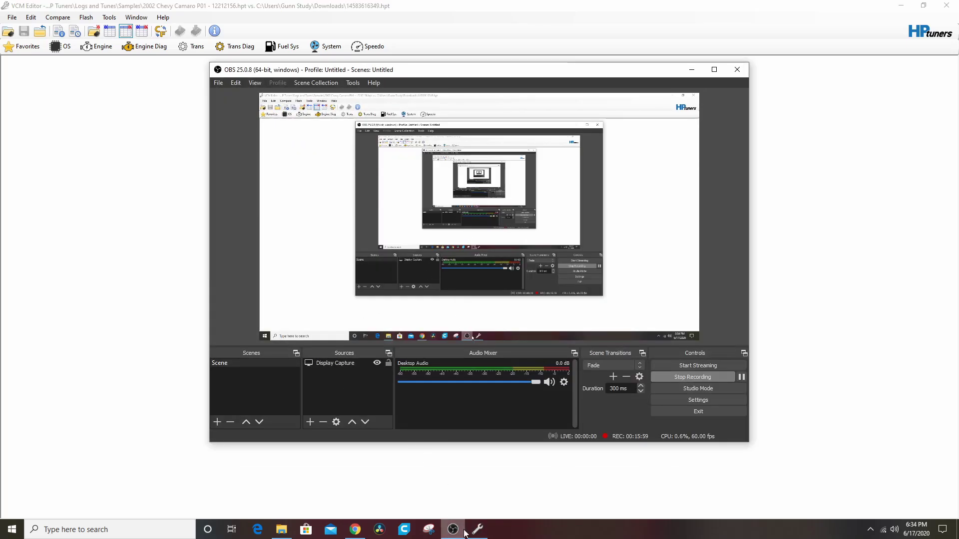
pyautogui.click(453, 528)
pyautogui.click(355, 530)
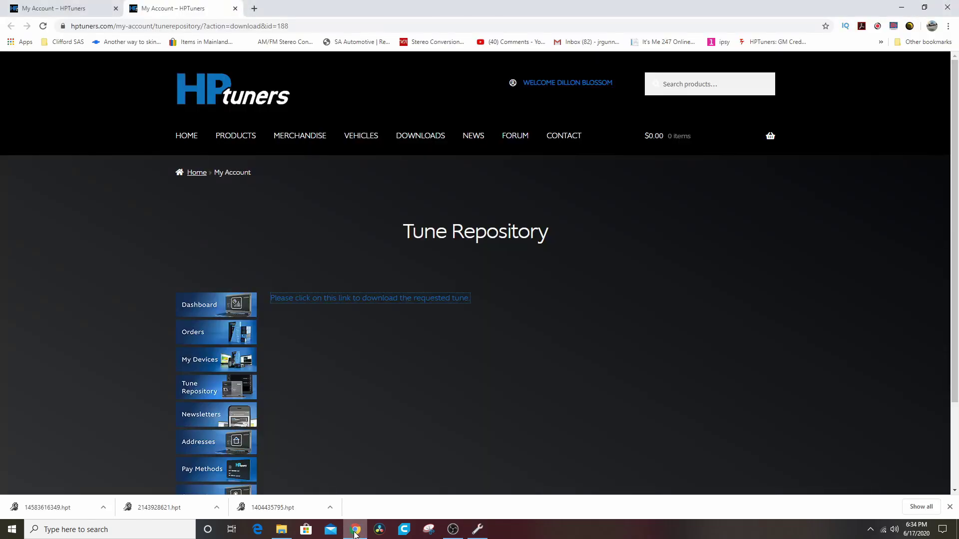
pyautogui.click(301, 25)
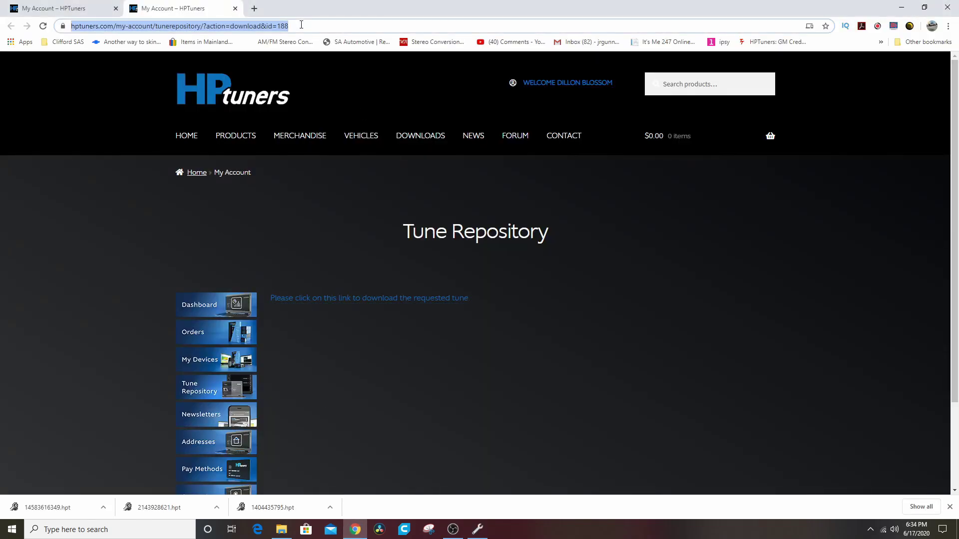
pyautogui.write('slopp')
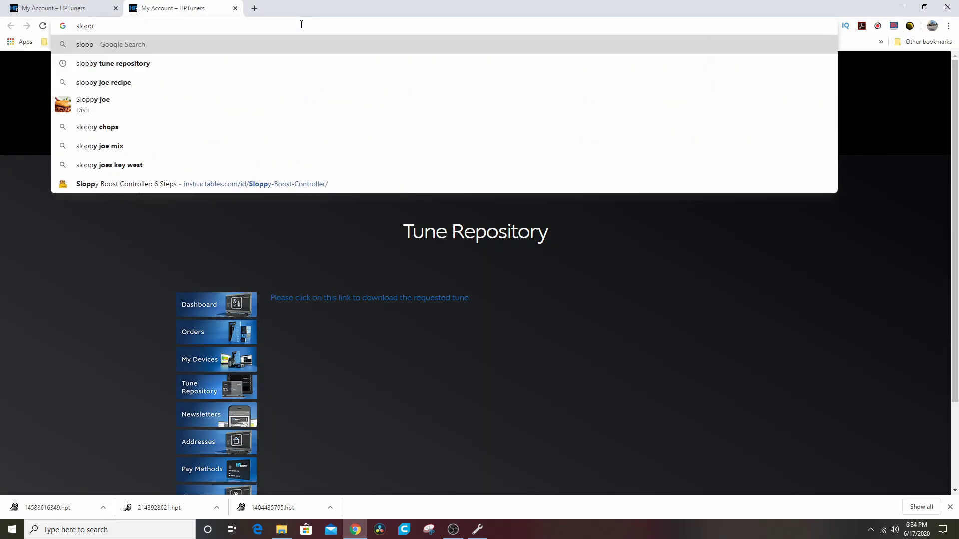
pyautogui.click(218, 61)
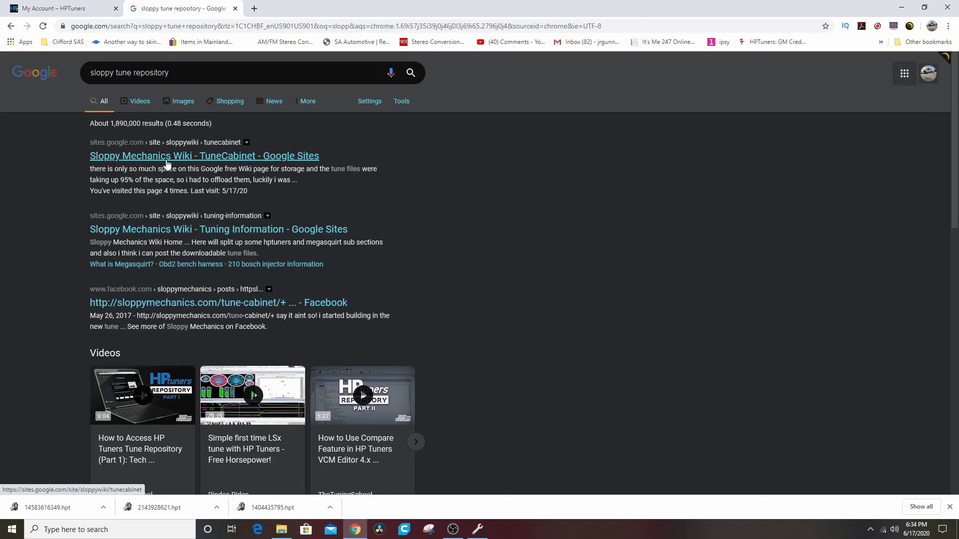
# Open the Sloppy Mechanics TuneCabinet result and follow its Google Drive folder link.
pyautogui.click(200, 230)
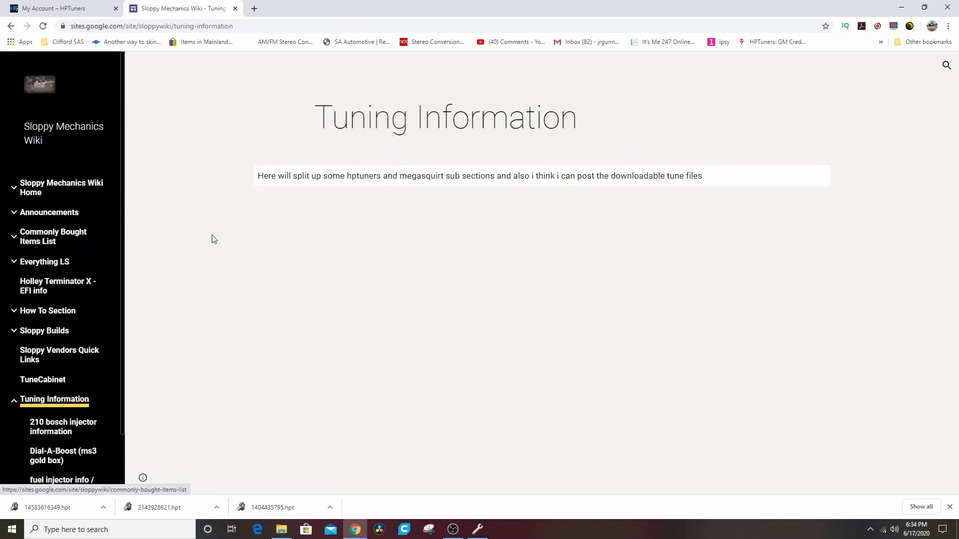
pyautogui.click(9, 28)
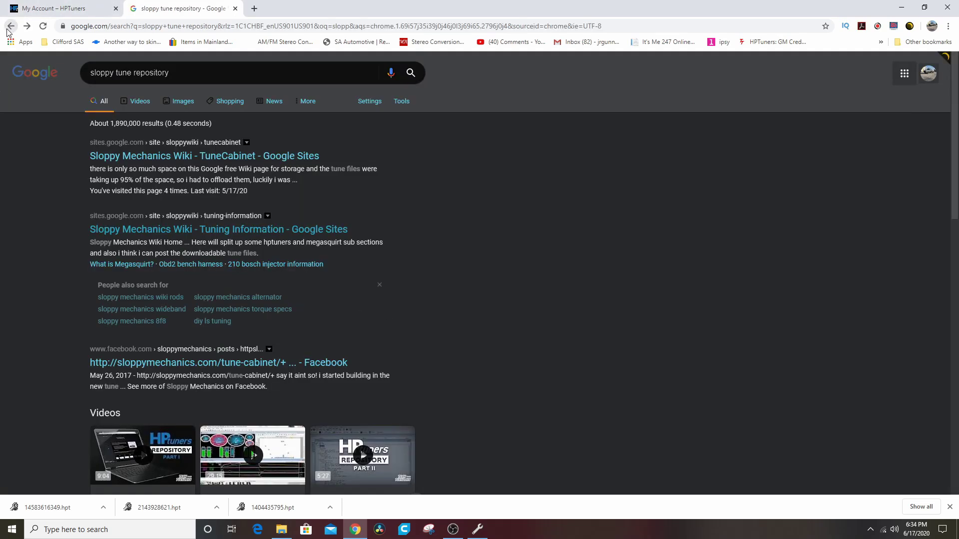
pyautogui.click(172, 157)
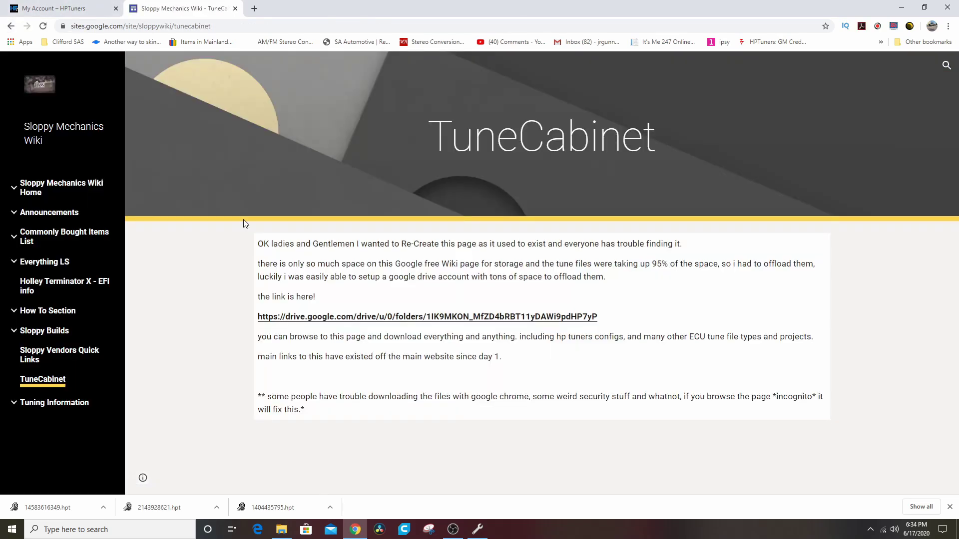
pyautogui.click(355, 317)
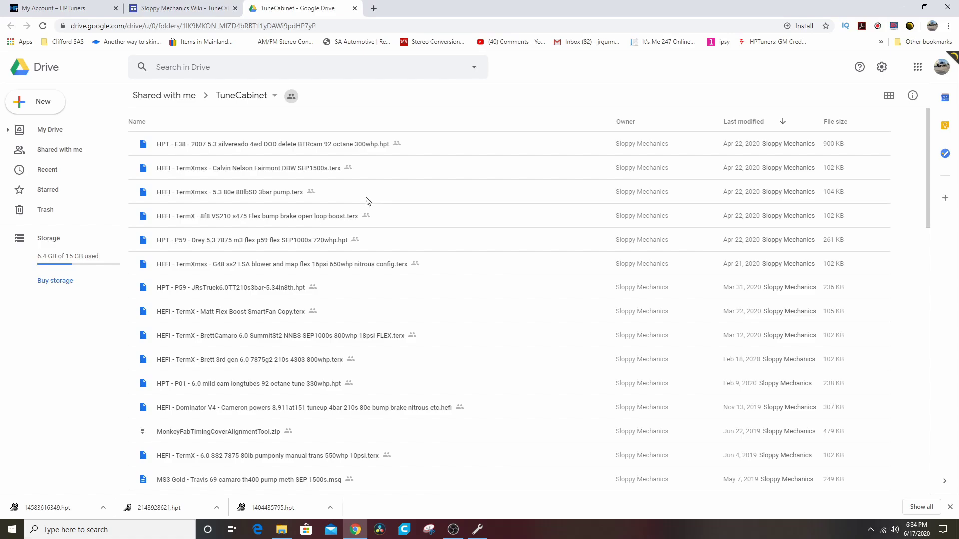
# Scroll the TuneCabinet file list down to the HPT - P01 6.0 mild cam longtubes tune.
pyautogui.scroll(-1, 364, 199)
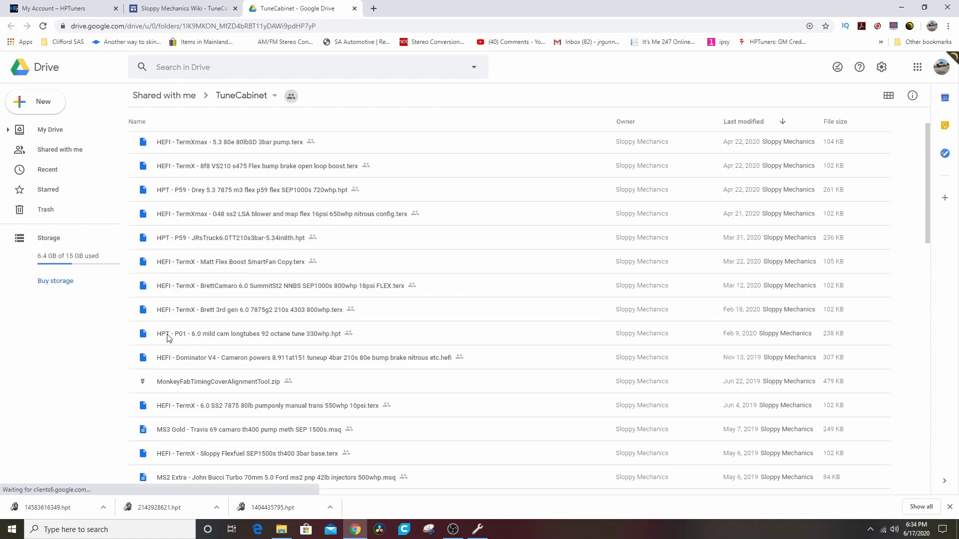
pyautogui.scroll(-2, 217, 339)
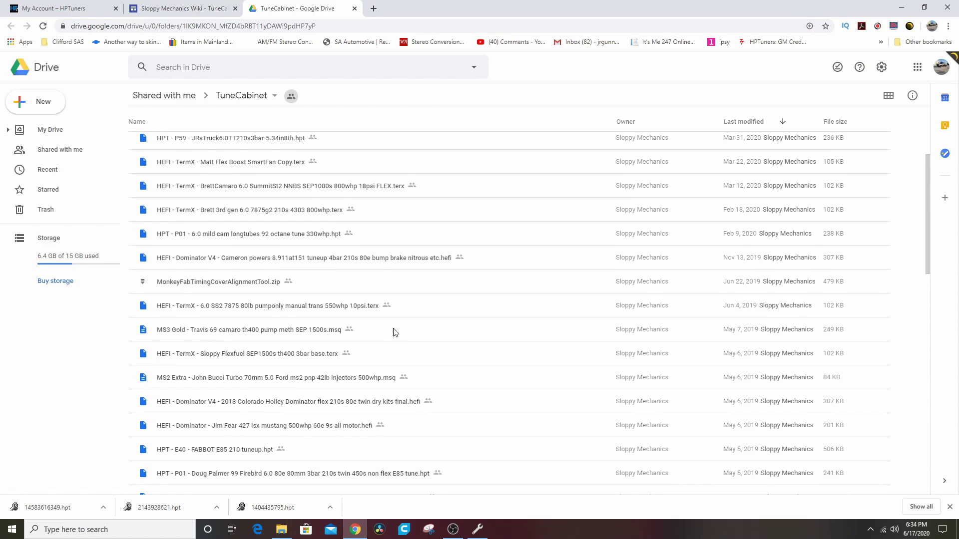
pyautogui.scroll(-1, 379, 315)
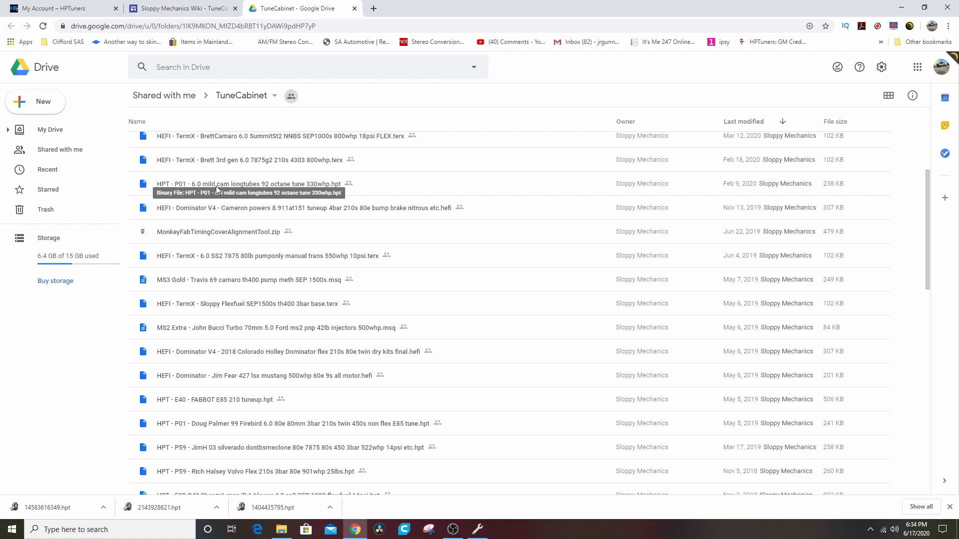